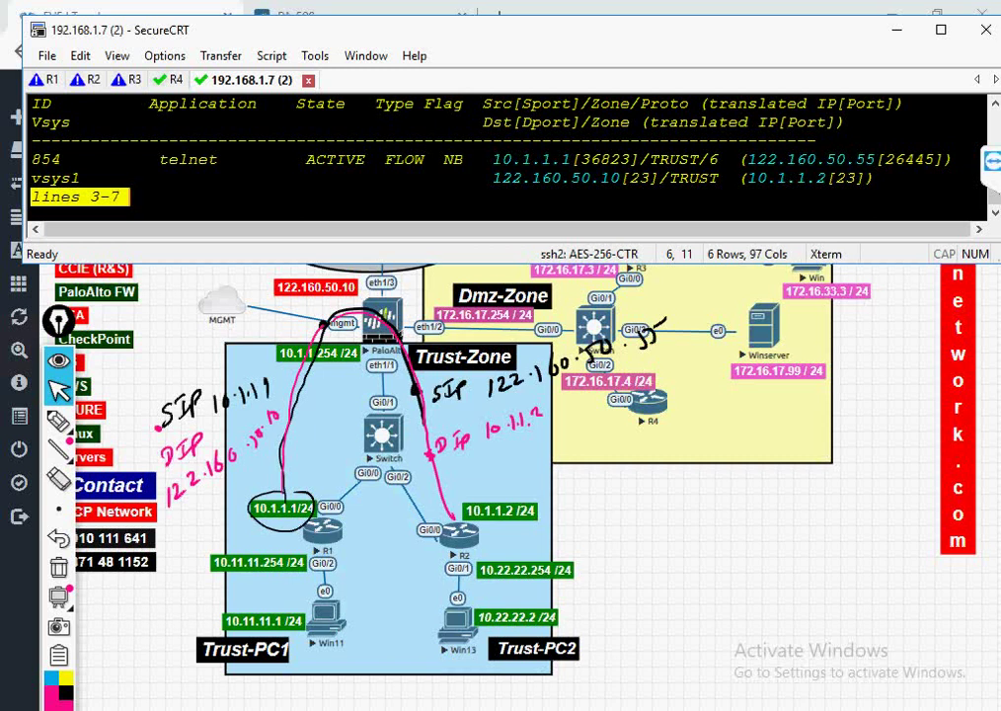
- Clear the ink annotations from the topology and minimize the SecureCRT terminal window
{"action": "mouse_move", "coordinate": [11, 410]}
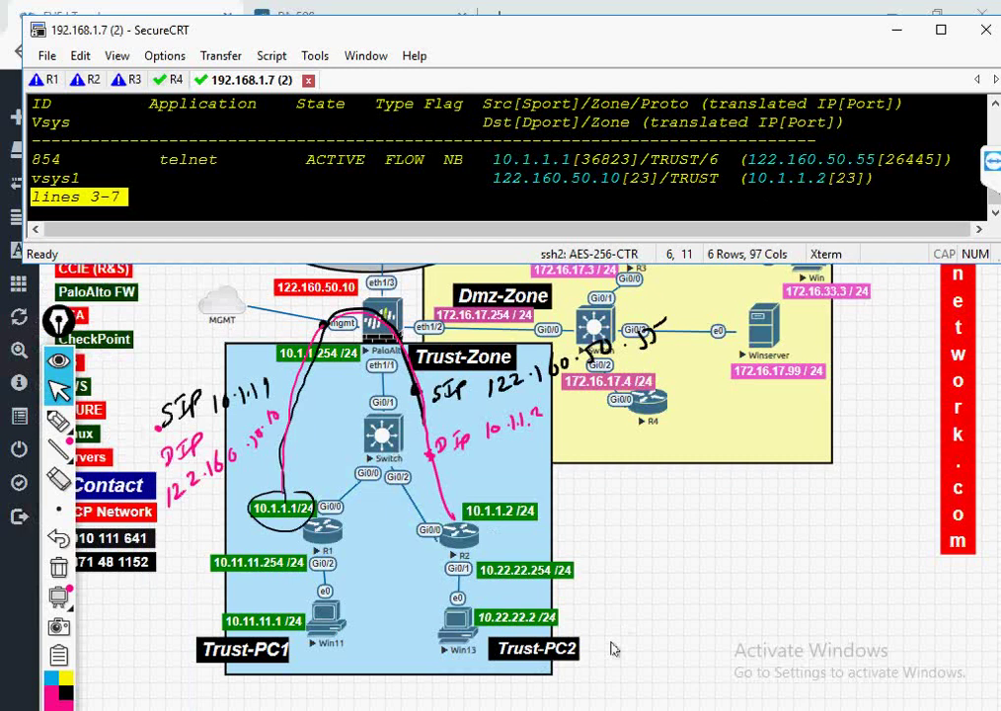
{"action": "left_click", "coordinate": [59, 568]}
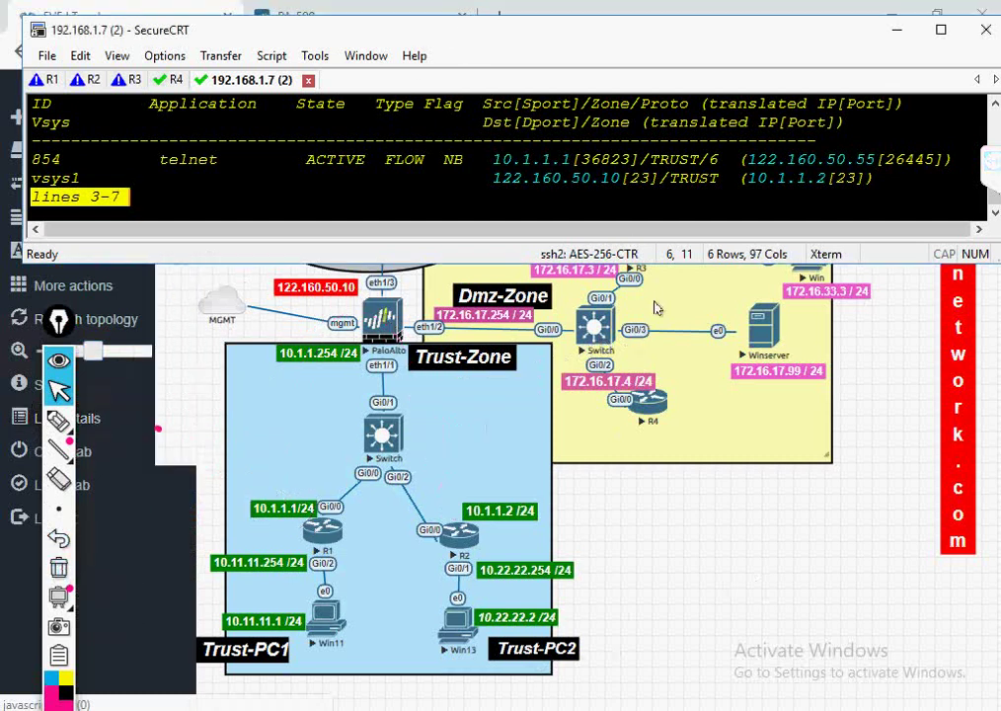
{"action": "left_click_drag", "start_coordinate": [605, 39], "coordinate": [655, 405]}
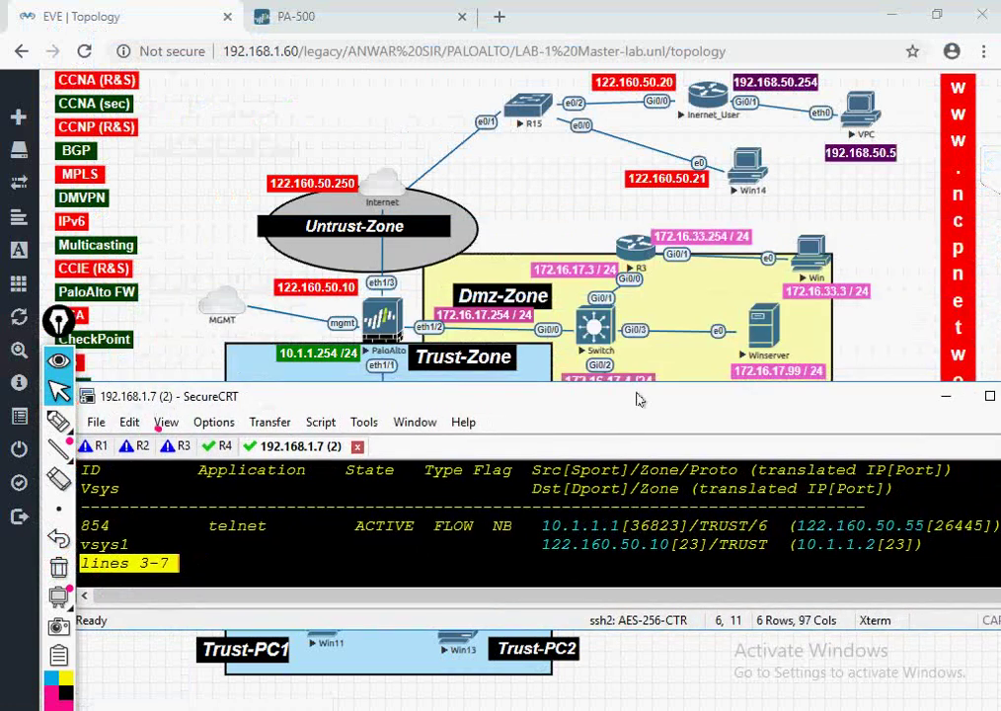
{"action": "left_click", "coordinate": [938, 405]}
- Delete the U-TURN-NAT-SAME-ZONE rule from the PA-500 firewall's NAT policy
{"action": "left_click", "coordinate": [286, 14]}
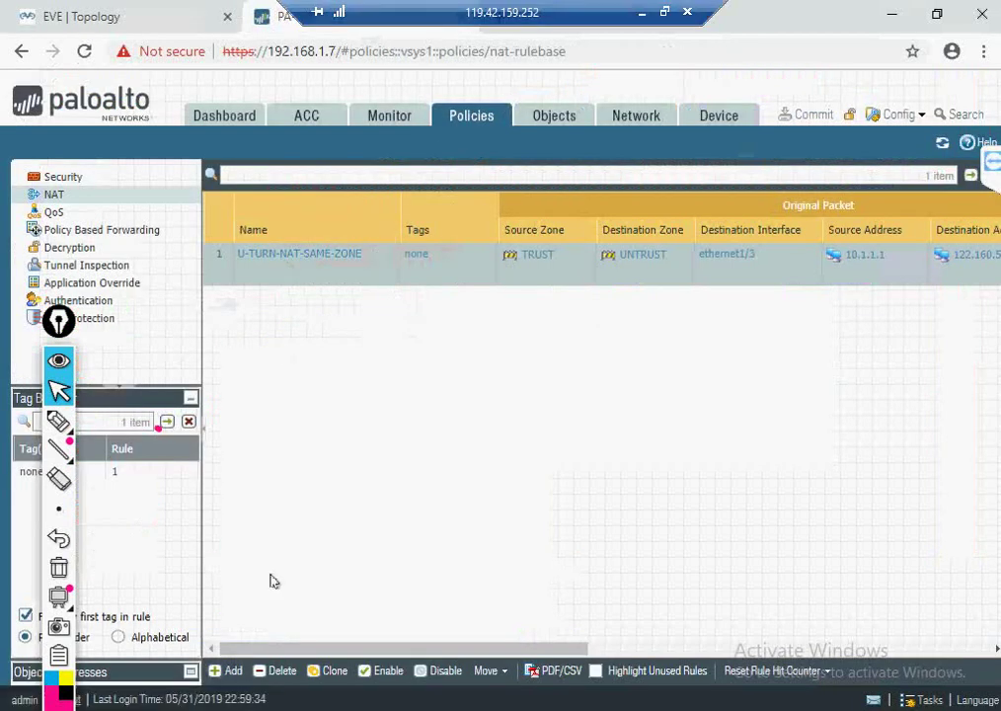
{"action": "left_click", "coordinate": [273, 670]}
{"action": "left_click", "coordinate": [457, 460]}
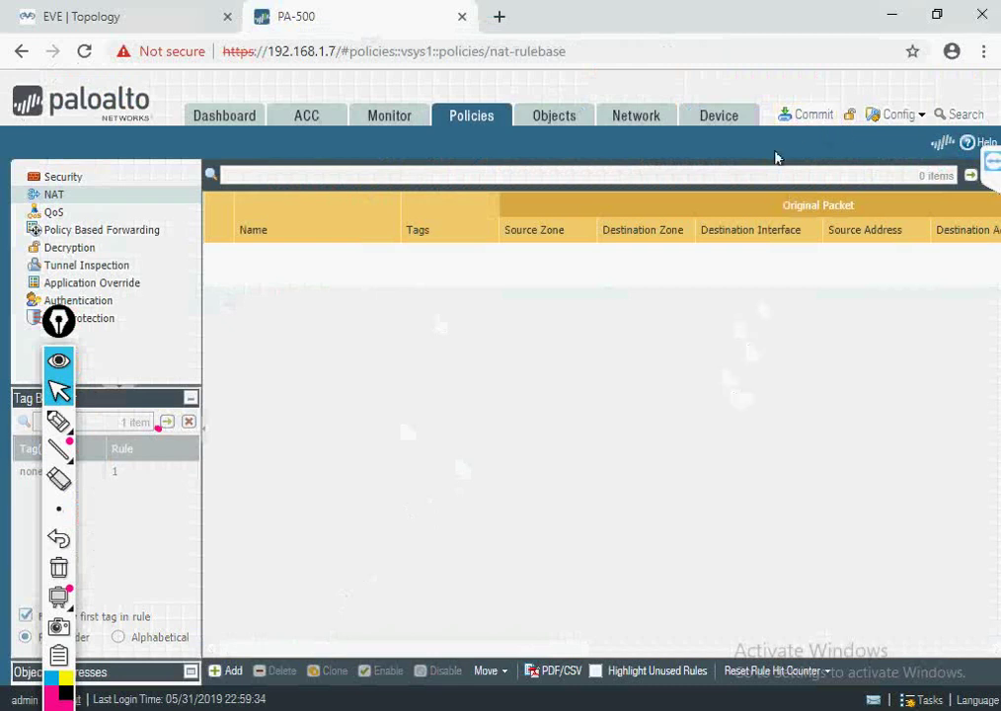
{"action": "left_click", "coordinate": [892, 14]}
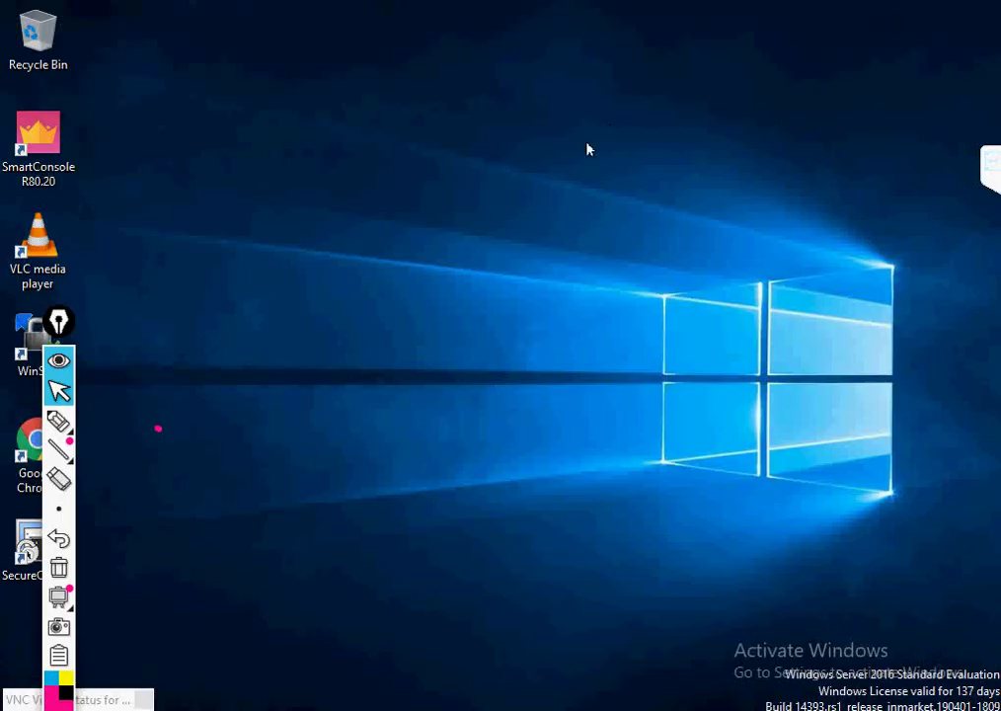
{"action": "mouse_move", "coordinate": [578, 7]}
{"action": "left_click", "coordinate": [641, 14]}
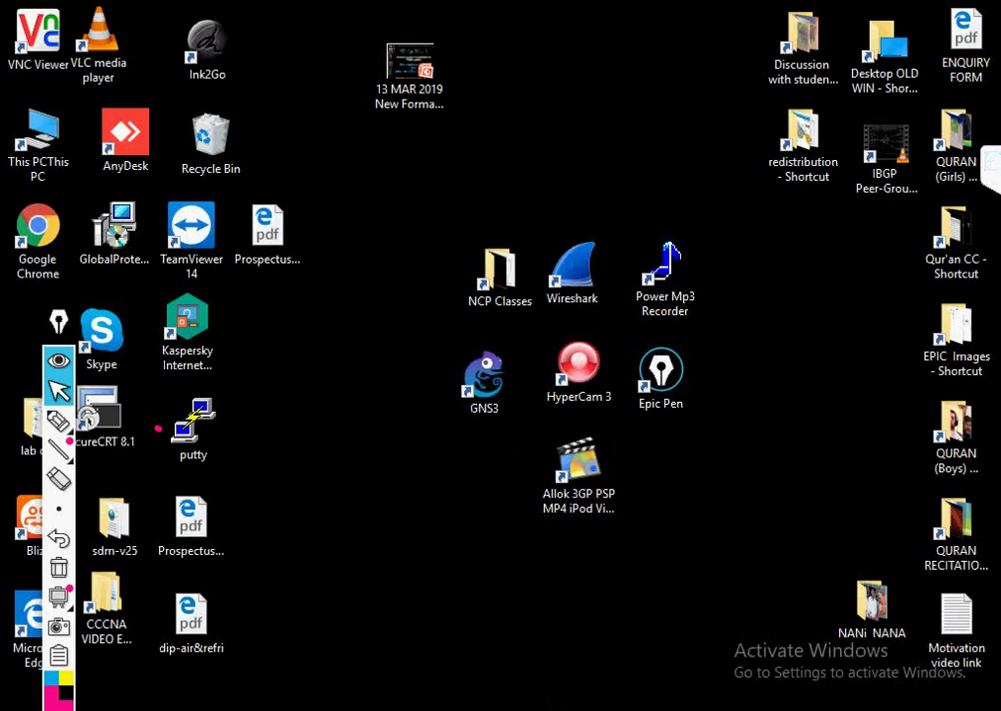
{"action": "left_click", "coordinate": [583, 707]}
{"action": "left_click", "coordinate": [416, 304]}
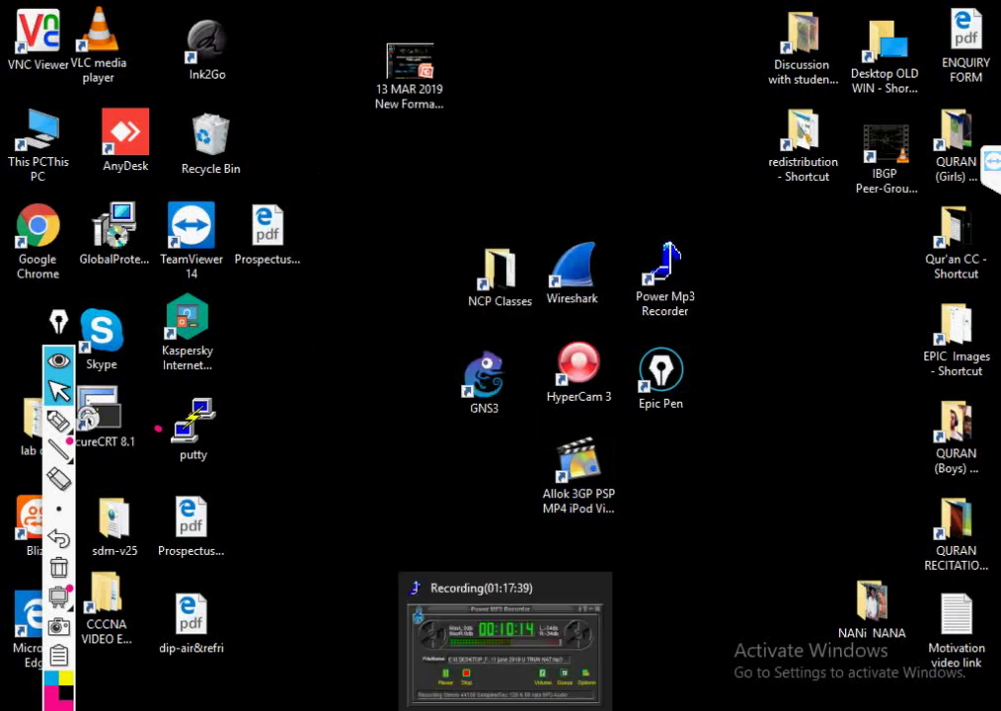
{"action": "left_click", "coordinate": [420, 632]}
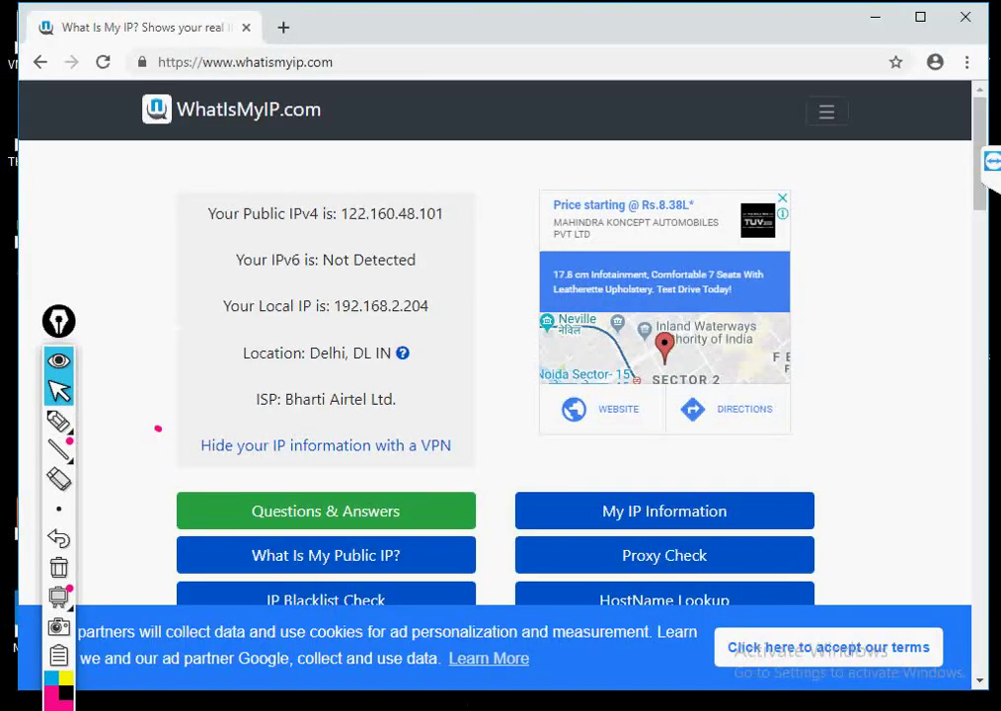
{"action": "left_click", "coordinate": [874, 18]}
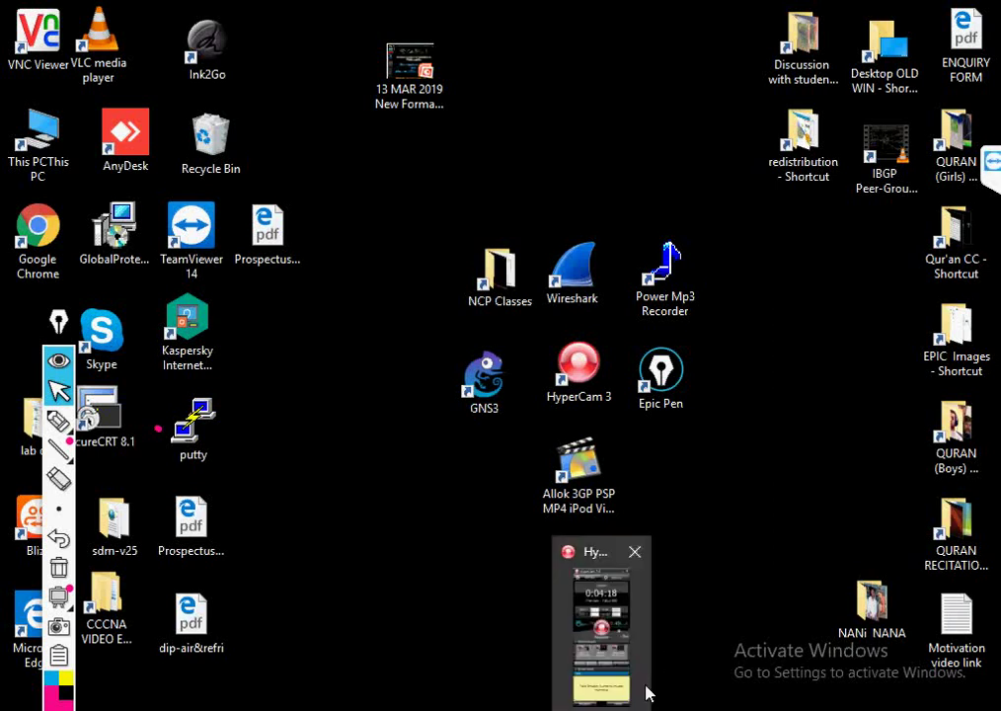
{"action": "left_click", "coordinate": [609, 627]}
{"action": "left_click", "coordinate": [609, 627]}
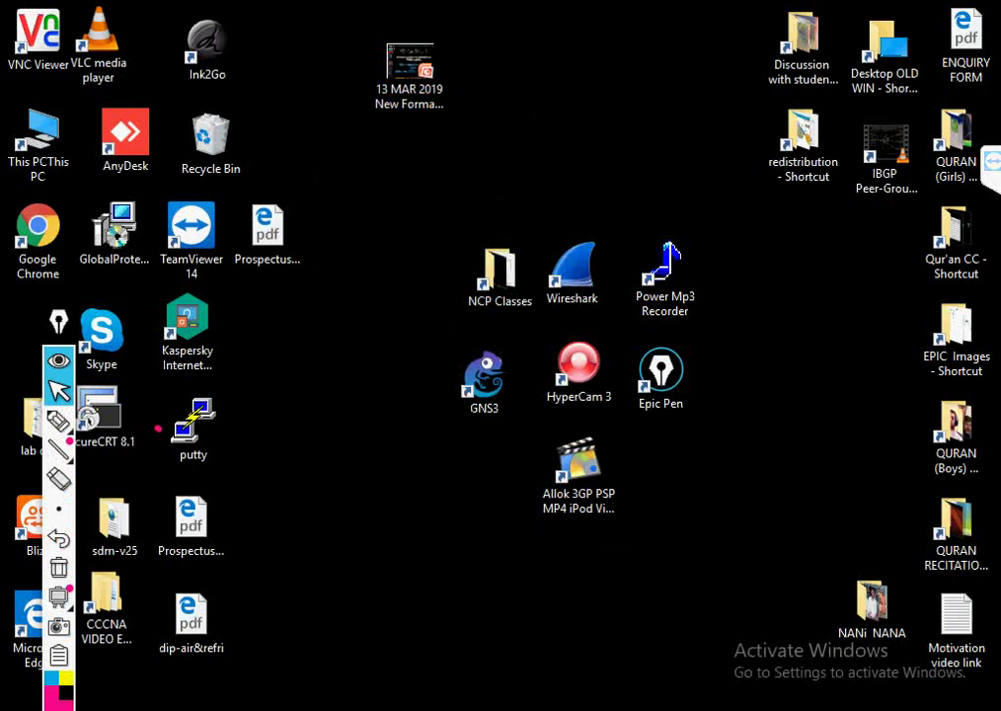
{"action": "key", "text": "alt+Tab"}
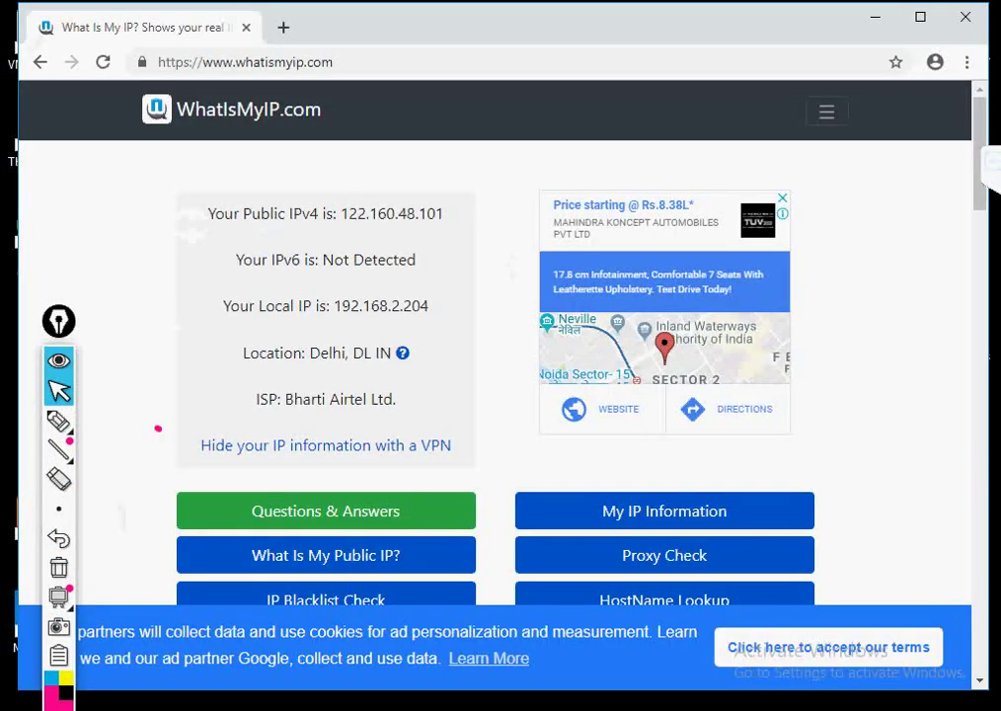
{"action": "left_click", "coordinate": [875, 17]}
{"action": "key", "text": "alt+Tab"}
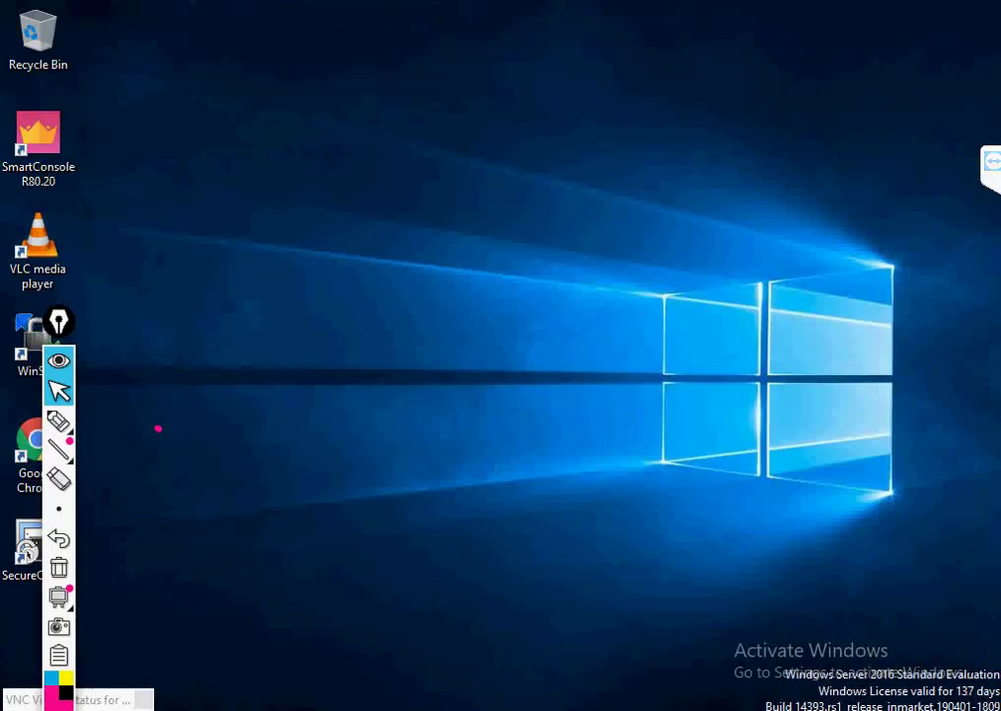
{"action": "key", "text": "alt+Tab"}
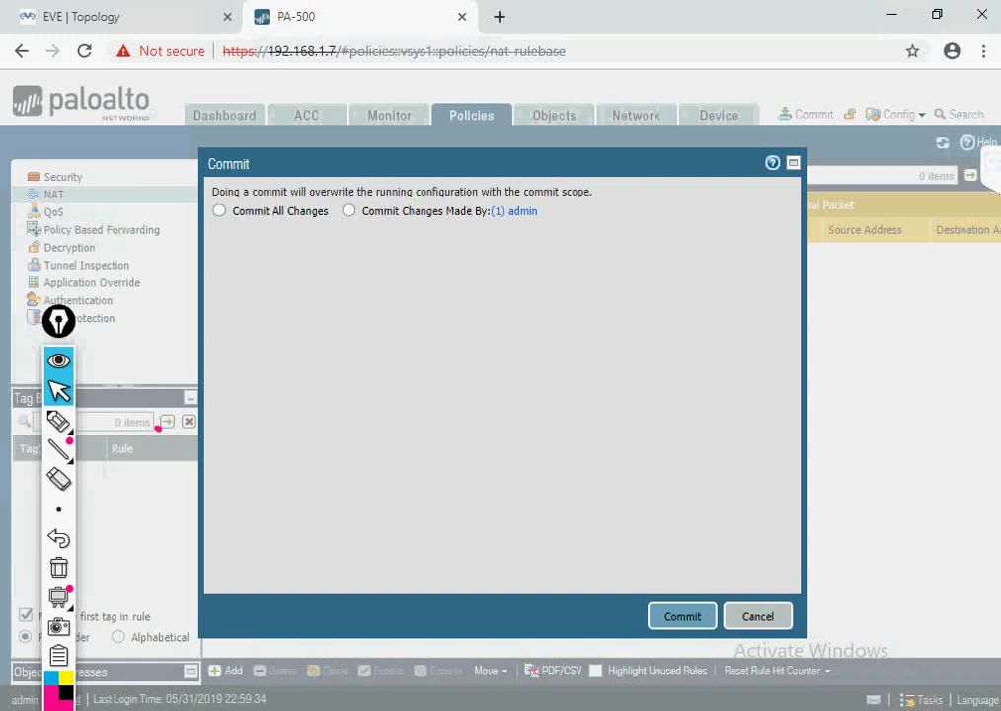
- Cancel the commit without committing the NAT rule deletion and return to the EVE topology
{"action": "left_click", "coordinate": [756, 616]}
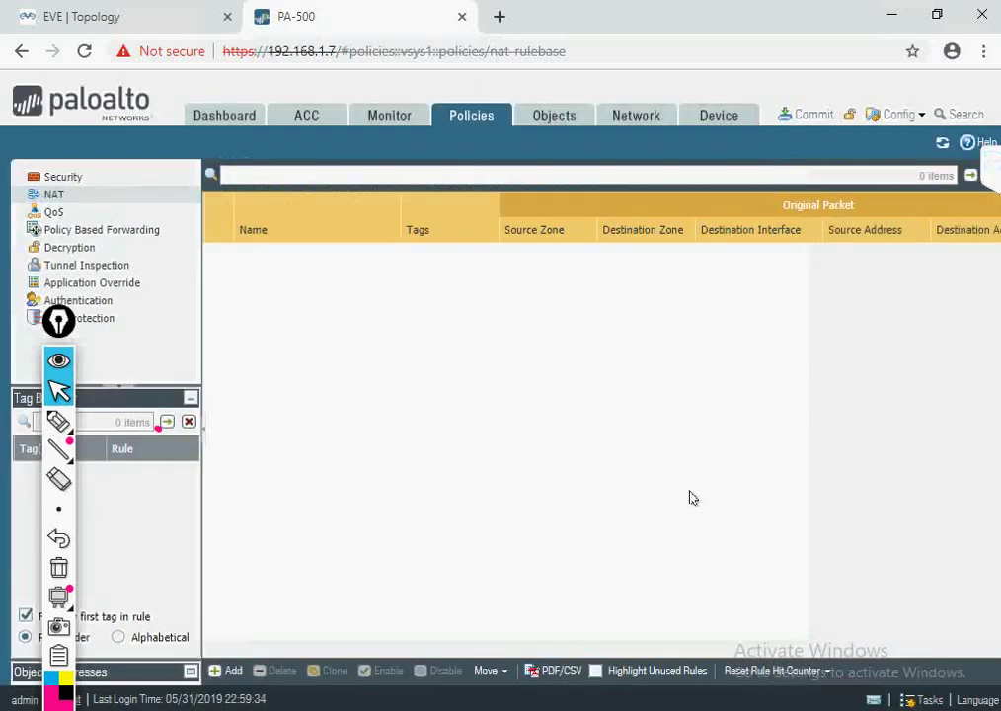
{"action": "left_click", "coordinate": [143, 18]}
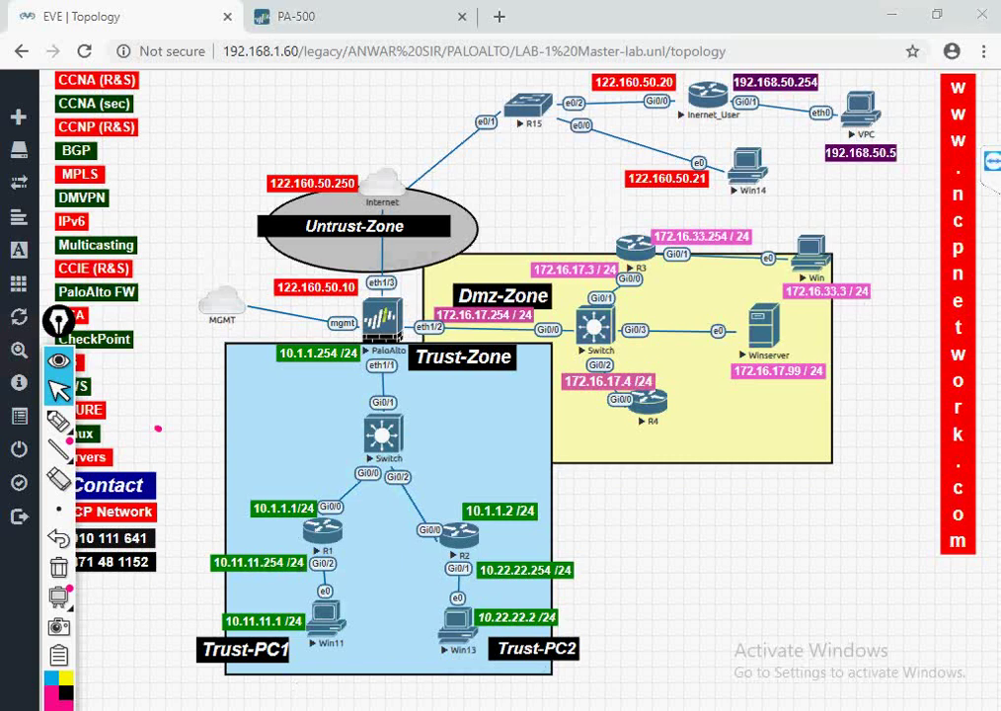
{"action": "key", "text": "super+d"}
{"action": "key", "text": "super+d"}
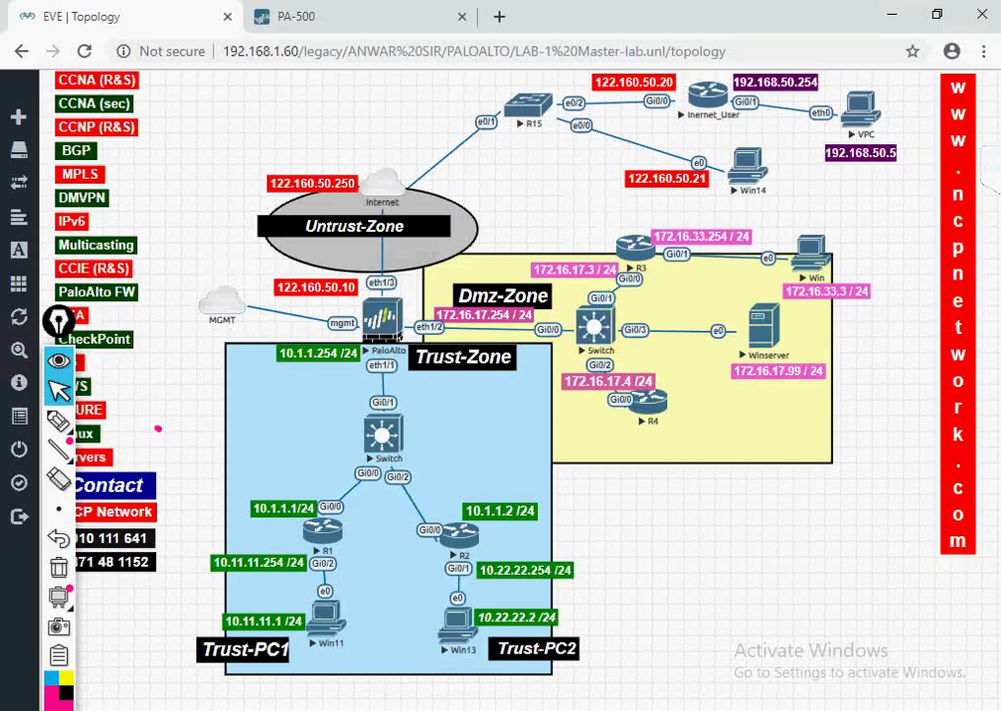
- Circle R1's 10.11.11.254 address in pink and draw the forward path from it via 122.160.50.10 to R2
{"action": "left_click", "coordinate": [60, 420]}
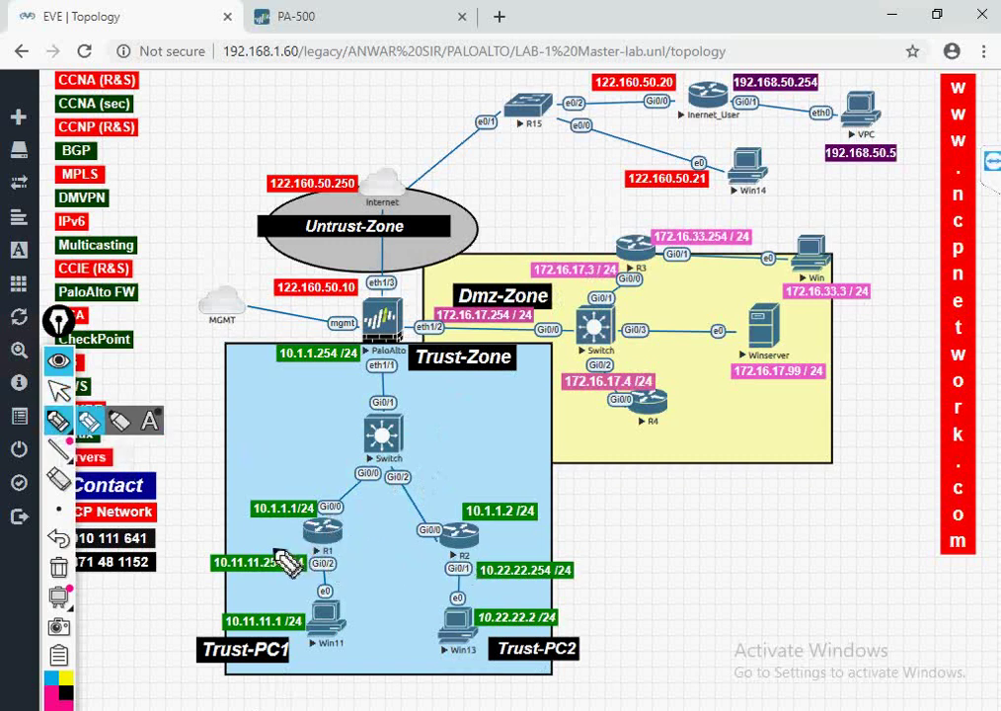
{"action": "left_click_drag", "start_coordinate": [268, 541], "coordinate": [280, 582]}
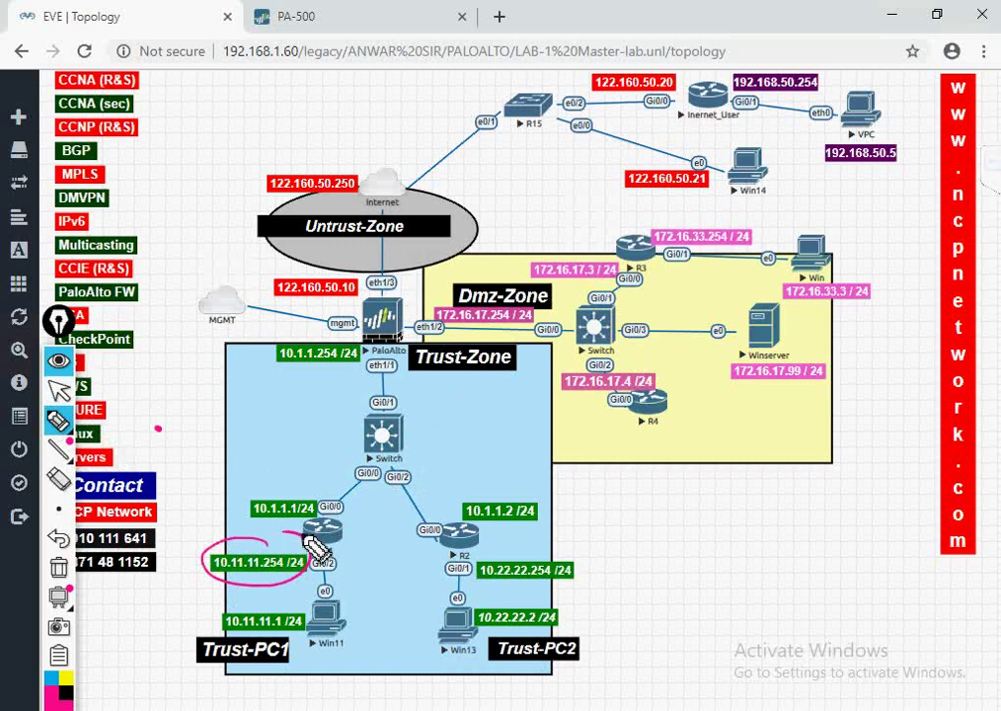
{"action": "left_click_drag", "start_coordinate": [298, 542], "coordinate": [291, 409]}
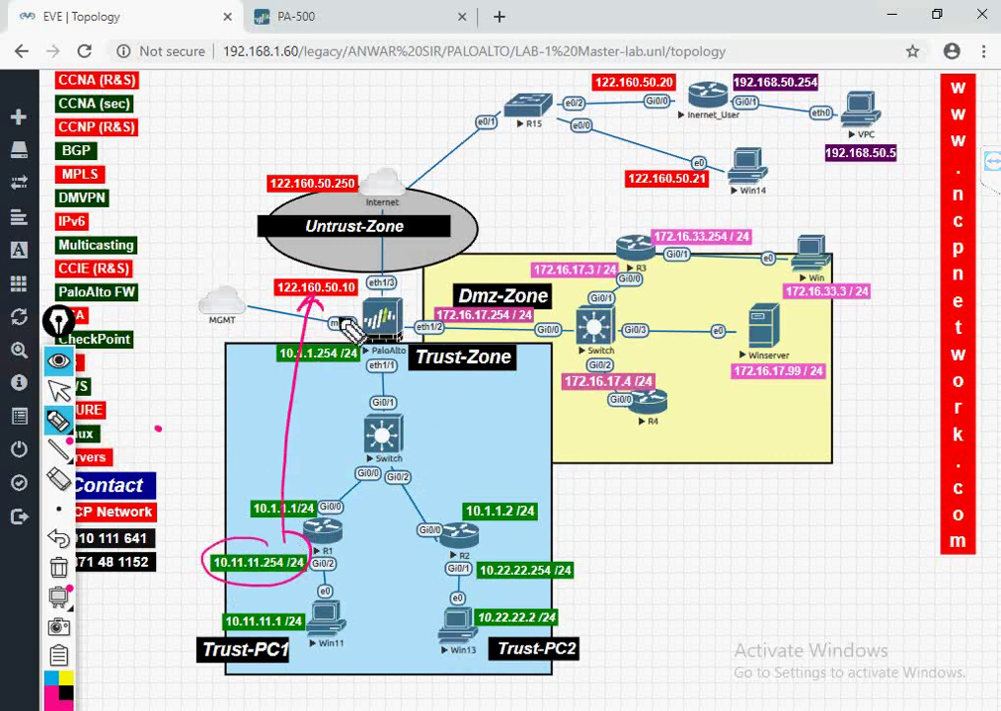
{"action": "mouse_move", "coordinate": [314, 294]}
{"action": "left_mouse_down"}
{"action": "mouse_move", "coordinate": [455, 516]}
{"action": "mouse_move", "coordinate": [440, 510]}
{"action": "left_mouse_up"}
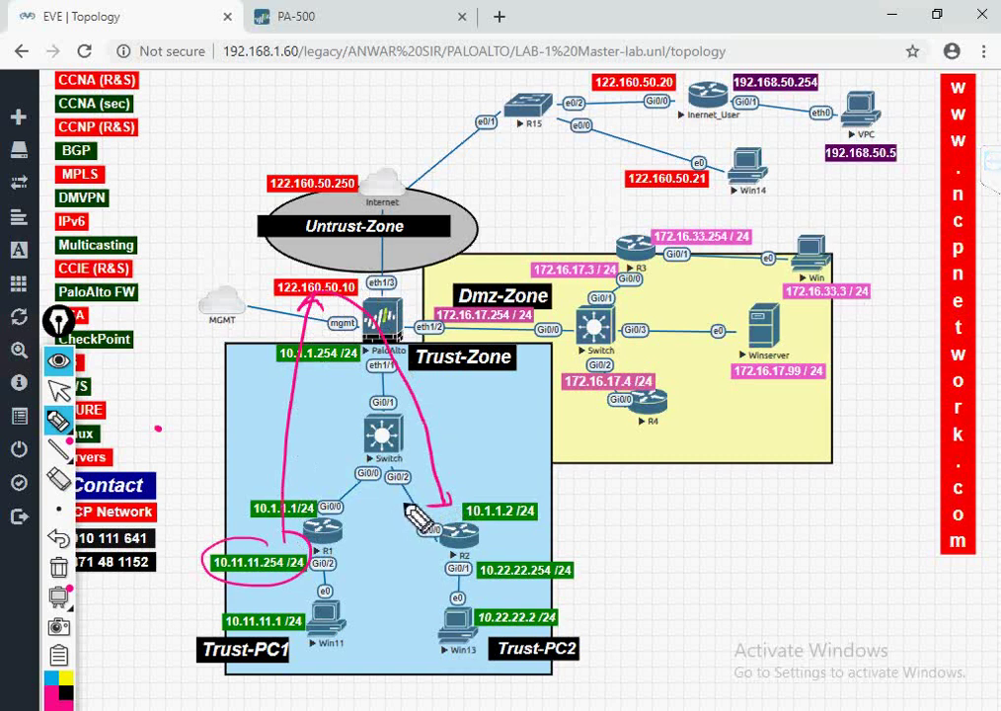
- Label the request before the firewall with SIP 10.11.11.254 and a DIP arrow pointing at 122.160.50.10
{"action": "mouse_move", "coordinate": [171, 392]}
{"action": "left_mouse_down"}
{"action": "mouse_move", "coordinate": [158, 408]}
{"action": "mouse_move", "coordinate": [178, 409]}
{"action": "mouse_move", "coordinate": [197, 391]}
{"action": "left_mouse_up"}
{"action": "mouse_move", "coordinate": [158, 456]}
{"action": "left_mouse_down"}
{"action": "mouse_move", "coordinate": [189, 466]}
{"action": "mouse_move", "coordinate": [260, 459]}
{"action": "left_mouse_up"}
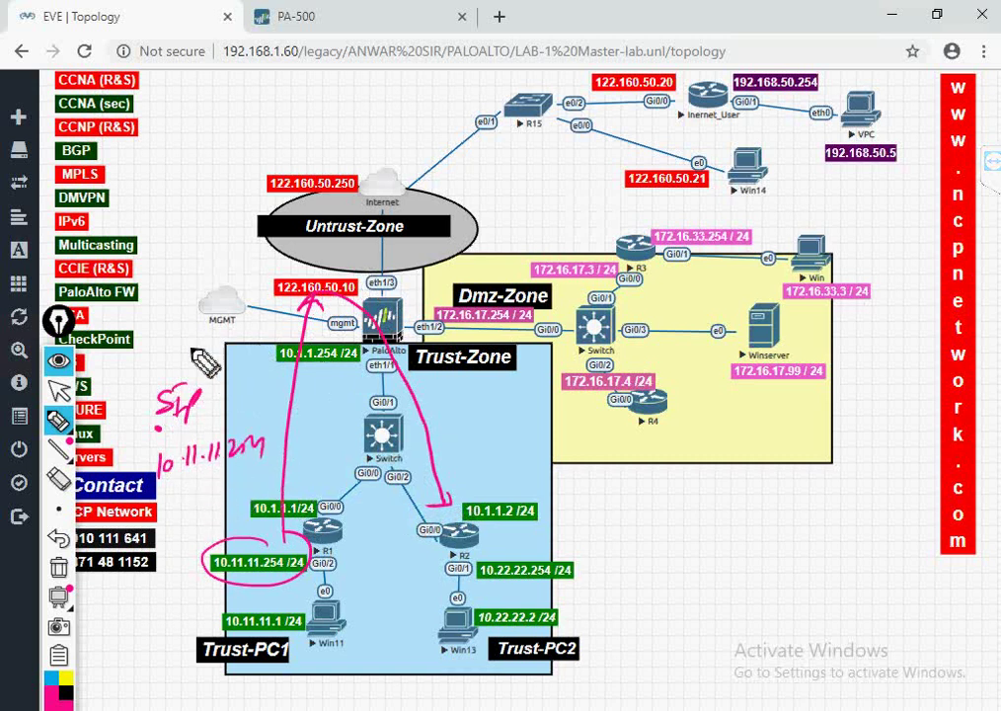
{"action": "mouse_move", "coordinate": [145, 341]}
{"action": "left_mouse_down"}
{"action": "mouse_move", "coordinate": [147, 358]}
{"action": "mouse_move", "coordinate": [181, 356]}
{"action": "mouse_move", "coordinate": [302, 289]}
{"action": "left_mouse_up"}
- Mark the forward path below the firewall and label its translated destination DIP 10.1.1.2
{"action": "mouse_move", "coordinate": [406, 388]}
{"action": "left_mouse_down"}
{"action": "mouse_move", "coordinate": [454, 388]}
{"action": "mouse_move", "coordinate": [481, 427]}
{"action": "left_mouse_up"}
{"action": "left_click_drag", "start_coordinate": [480, 412], "coordinate": [503, 432]}
{"action": "left_click_drag", "start_coordinate": [514, 420], "coordinate": [552, 446]}
{"action": "left_click_drag", "start_coordinate": [561, 435], "coordinate": [563, 446]}
{"action": "left_click", "coordinate": [572, 444]}
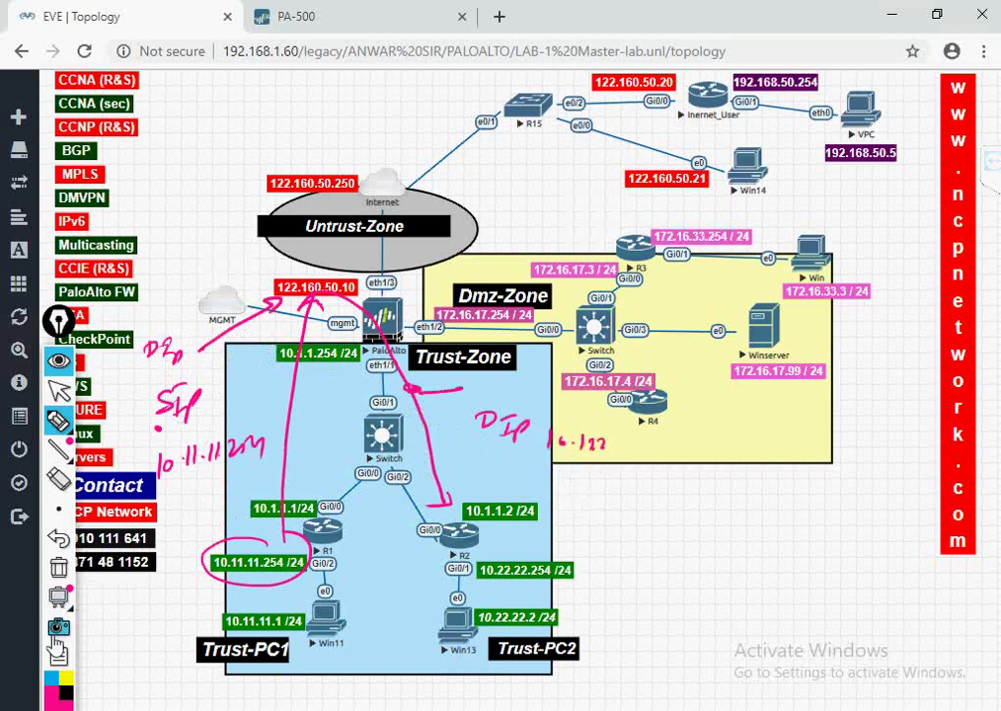
- In black ink, draw the reply arrow upward from R2 and label its source SIP 10.1.1.2
{"action": "left_click", "coordinate": [65, 691]}
{"action": "mouse_move", "coordinate": [456, 533]}
{"action": "left_mouse_down"}
{"action": "mouse_move", "coordinate": [462, 482]}
{"action": "mouse_move", "coordinate": [585, 493]}
{"action": "mouse_move", "coordinate": [600, 506]}
{"action": "left_mouse_up"}
{"action": "mouse_move", "coordinate": [633, 490]}
{"action": "left_mouse_down"}
{"action": "mouse_move", "coordinate": [630, 506]}
{"action": "mouse_move", "coordinate": [655, 498]}
{"action": "mouse_move", "coordinate": [685, 506]}
{"action": "left_mouse_up"}
{"action": "left_click_drag", "start_coordinate": [703, 492], "coordinate": [758, 508]}
{"action": "left_click", "coordinate": [720, 504]}
{"action": "left_click", "coordinate": [748, 507]}
{"action": "left_click_drag", "start_coordinate": [769, 497], "coordinate": [787, 510]}
- Write DIP 10.11.11.254 under R2's reply label and SIP 10.11.11.254 beside the forwarded packet below the firewall
{"action": "mouse_move", "coordinate": [627, 527]}
{"action": "left_mouse_down"}
{"action": "mouse_move", "coordinate": [626, 543]}
{"action": "mouse_move", "coordinate": [673, 525]}
{"action": "left_mouse_up"}
{"action": "mouse_move", "coordinate": [663, 527]}
{"action": "left_mouse_down"}
{"action": "mouse_move", "coordinate": [662, 545]}
{"action": "mouse_move", "coordinate": [677, 563]}
{"action": "left_mouse_up"}
{"action": "left_click_drag", "start_coordinate": [719, 534], "coordinate": [719, 551]}
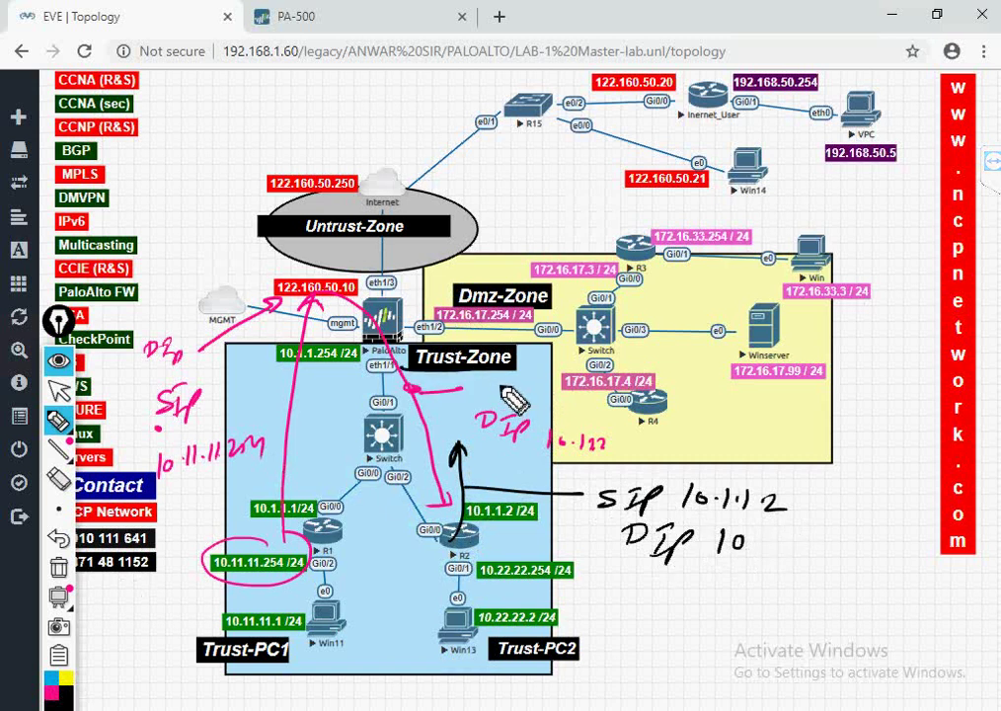
{"action": "mouse_move", "coordinate": [508, 382]}
{"action": "left_mouse_down"}
{"action": "mouse_move", "coordinate": [502, 396]}
{"action": "mouse_move", "coordinate": [648, 426]}
{"action": "mouse_move", "coordinate": [639, 431]}
{"action": "left_mouse_up"}
{"action": "left_click_drag", "start_coordinate": [758, 541], "coordinate": [766, 550]}
{"action": "mouse_move", "coordinate": [778, 533]}
{"action": "left_mouse_down"}
{"action": "mouse_move", "coordinate": [777, 550]}
{"action": "mouse_move", "coordinate": [795, 550]}
{"action": "left_mouse_up"}
{"action": "mouse_move", "coordinate": [805, 533]}
{"action": "left_mouse_down"}
{"action": "mouse_move", "coordinate": [804, 550]}
{"action": "mouse_move", "coordinate": [857, 543]}
{"action": "left_mouse_up"}
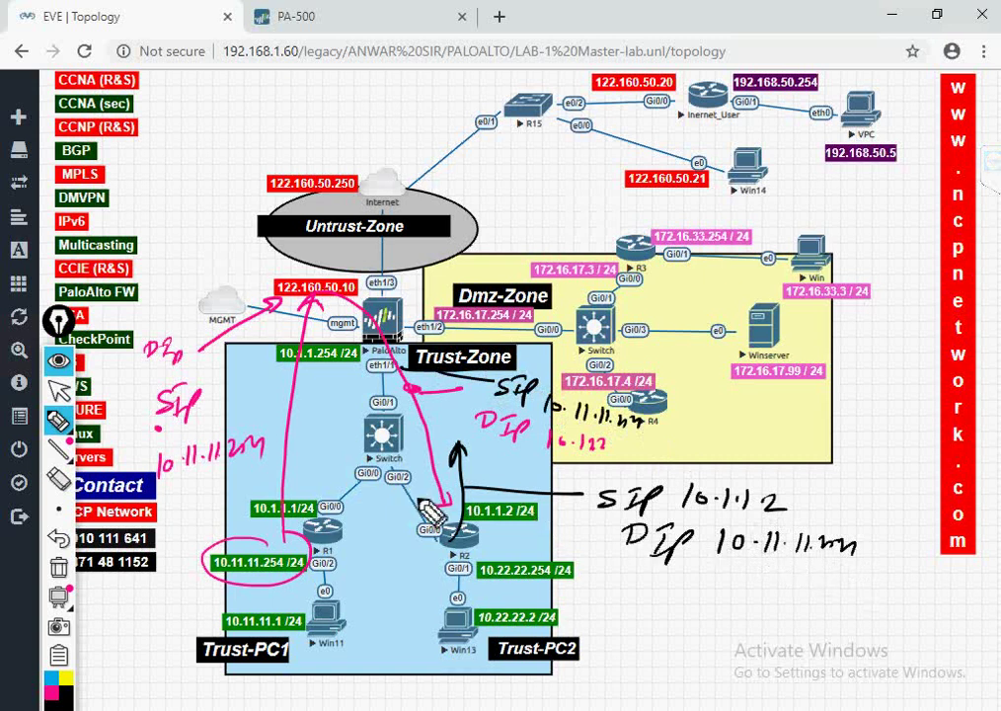
- Extend R2's reply arrow up to the PaloAlto firewall and back down to R1
{"action": "mouse_move", "coordinate": [457, 451]}
{"action": "left_mouse_down"}
{"action": "mouse_move", "coordinate": [449, 390]}
{"action": "mouse_move", "coordinate": [393, 326]}
{"action": "left_mouse_up"}
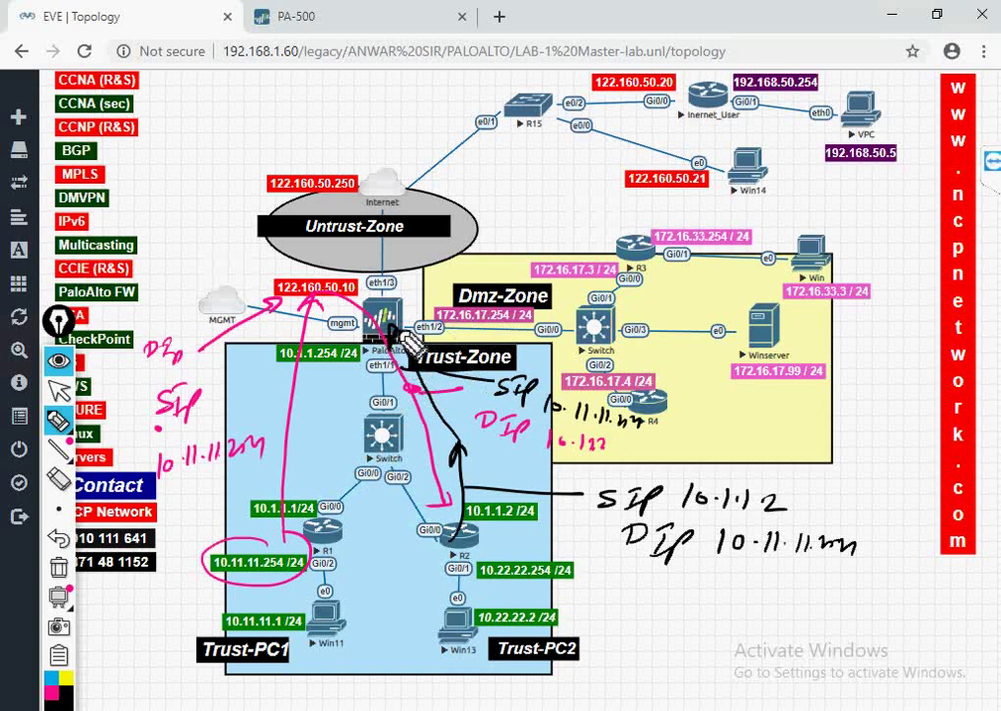
{"action": "mouse_move", "coordinate": [400, 341]}
{"action": "left_mouse_down"}
{"action": "mouse_move", "coordinate": [355, 318]}
{"action": "mouse_move", "coordinate": [314, 378]}
{"action": "mouse_move", "coordinate": [299, 445]}
{"action": "mouse_move", "coordinate": [308, 518]}
{"action": "mouse_move", "coordinate": [321, 498]}
{"action": "left_mouse_up"}
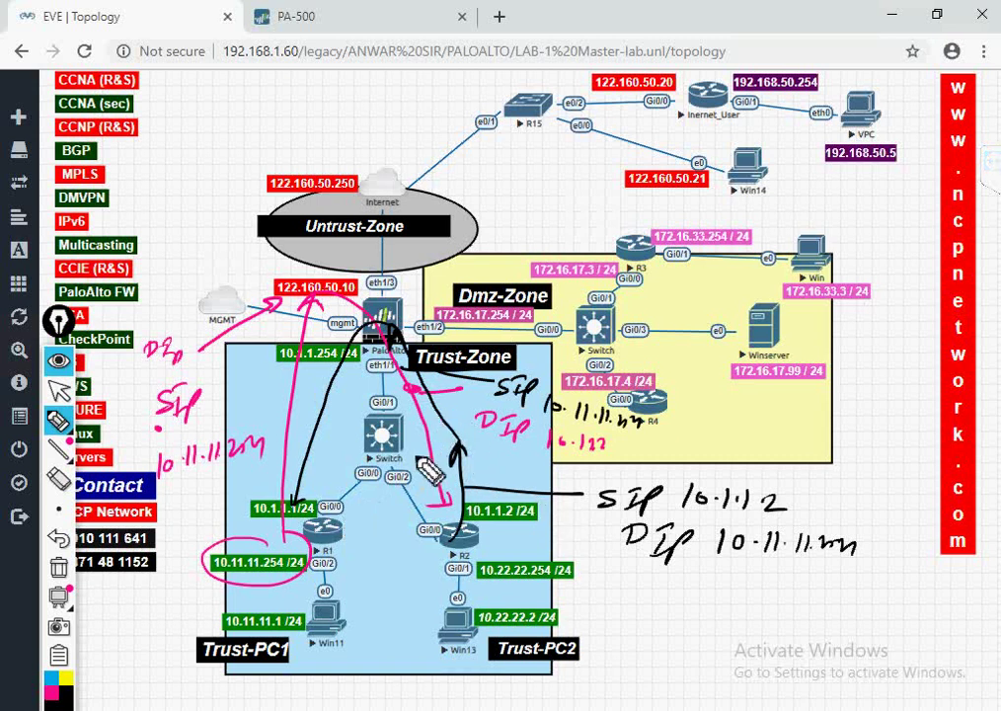
- Clear all the U-turn NAT path drawings and labels from the topology
{"action": "left_click", "coordinate": [61, 420]}
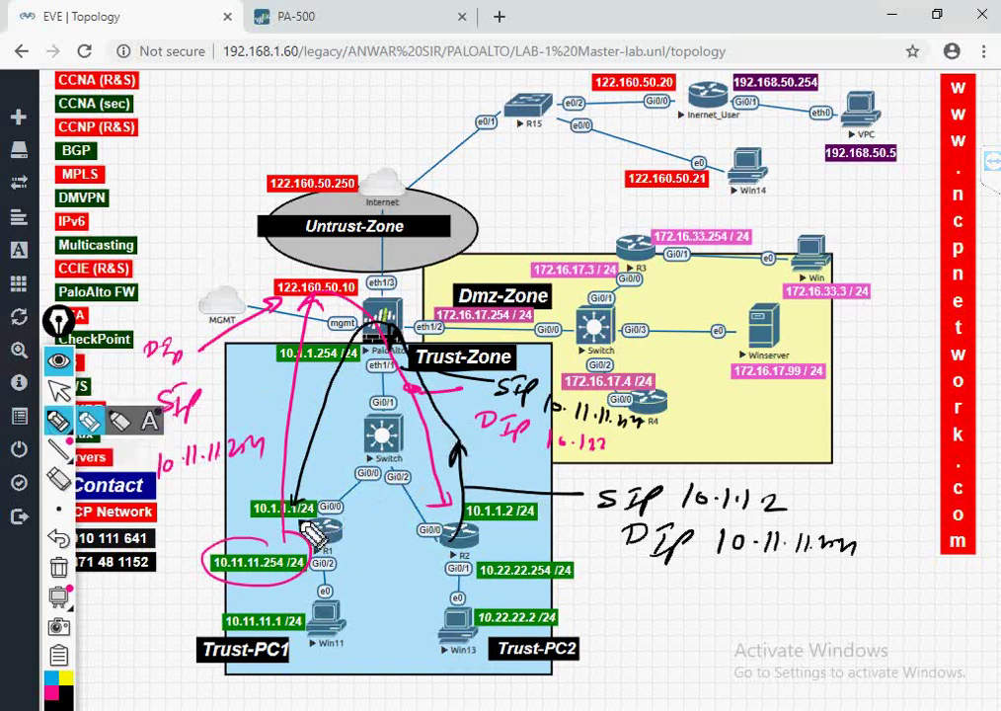
{"action": "left_click", "coordinate": [58, 421]}
{"action": "left_click", "coordinate": [59, 567]}
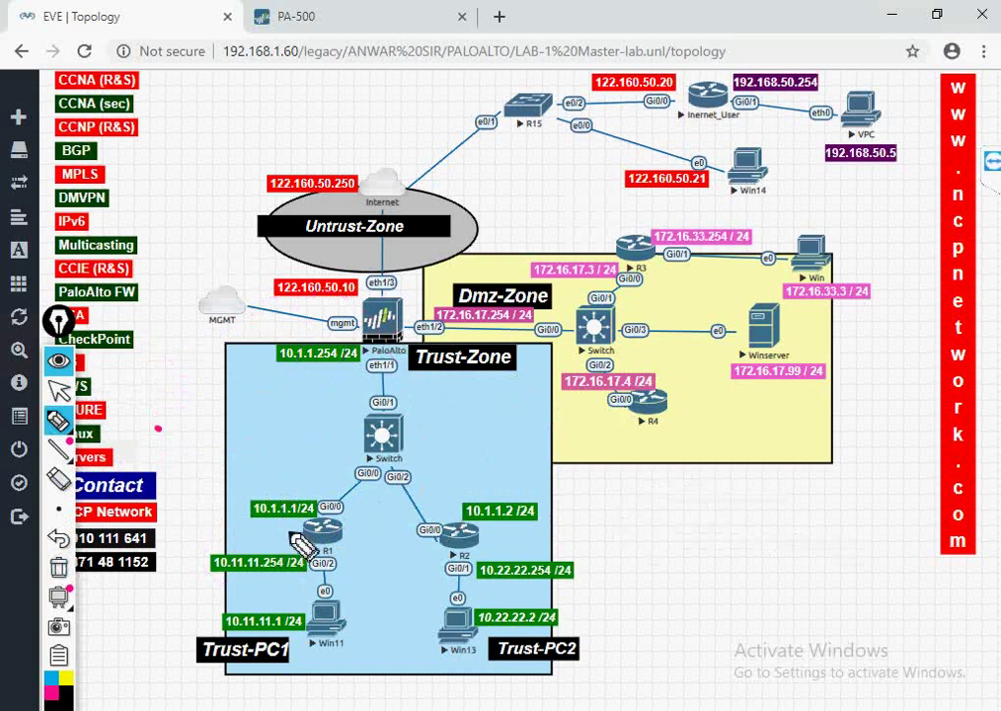
- Circle R1's 10.1.1.1 address and router R3 in the DMZ, and write 23 above R3
{"action": "mouse_move", "coordinate": [316, 489]}
{"action": "left_mouse_down"}
{"action": "mouse_move", "coordinate": [269, 495]}
{"action": "mouse_move", "coordinate": [326, 496]}
{"action": "left_mouse_up"}
{"action": "left_click_drag", "start_coordinate": [646, 233], "coordinate": [614, 237]}
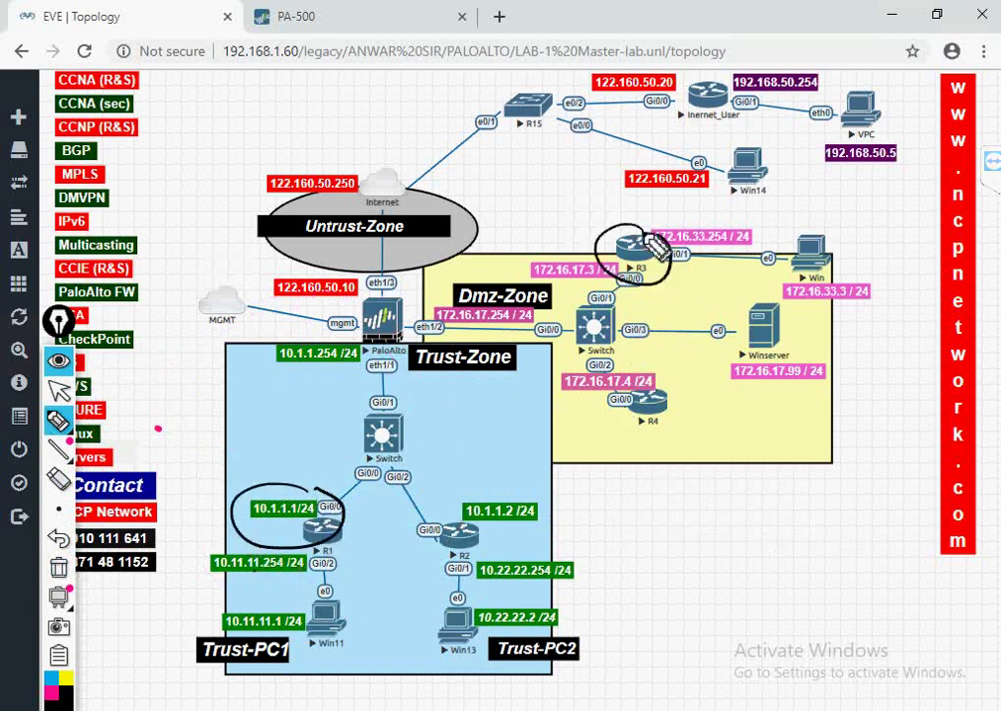
{"action": "left_click_drag", "start_coordinate": [580, 193], "coordinate": [618, 211]}
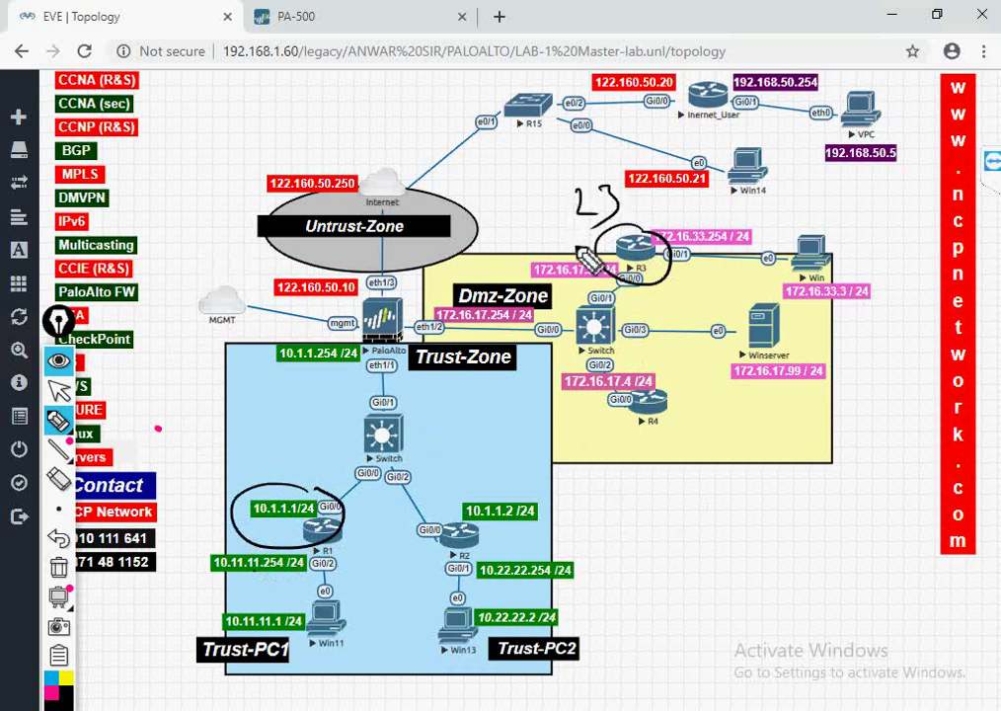
- Draw the request path from 10.1.1.1 via 122.160.50.10 to R3, circle 172.16.17.3, and draw the reply path through the firewall to R1
{"action": "left_click_drag", "start_coordinate": [286, 502], "coordinate": [314, 314]}
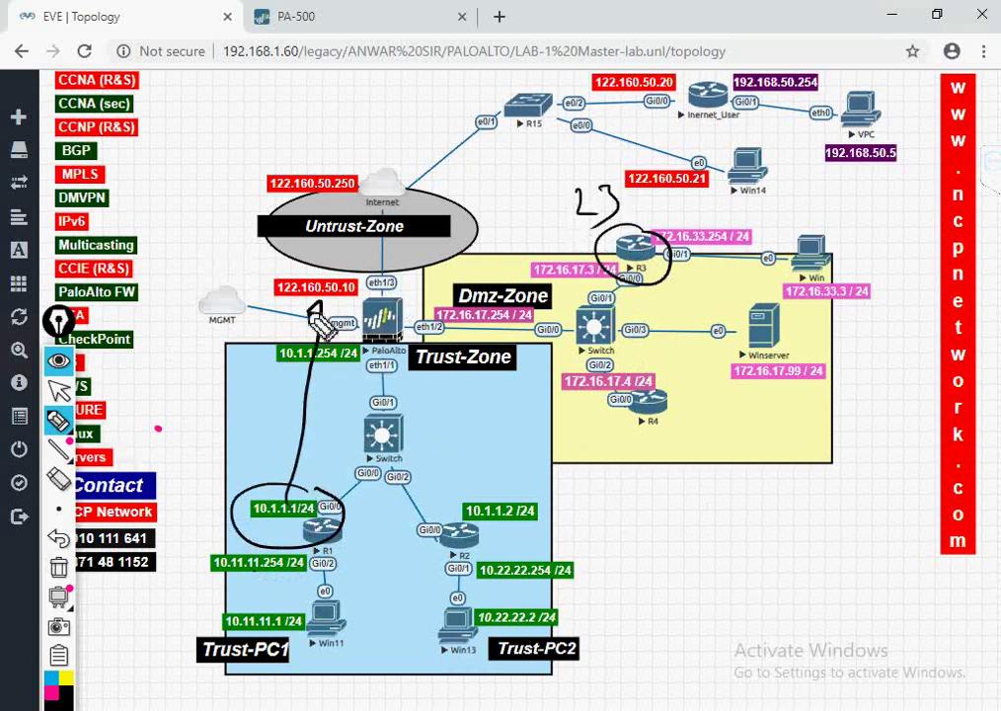
{"action": "mouse_move", "coordinate": [318, 296]}
{"action": "left_mouse_down"}
{"action": "mouse_move", "coordinate": [368, 259]}
{"action": "mouse_move", "coordinate": [598, 233]}
{"action": "left_mouse_up"}
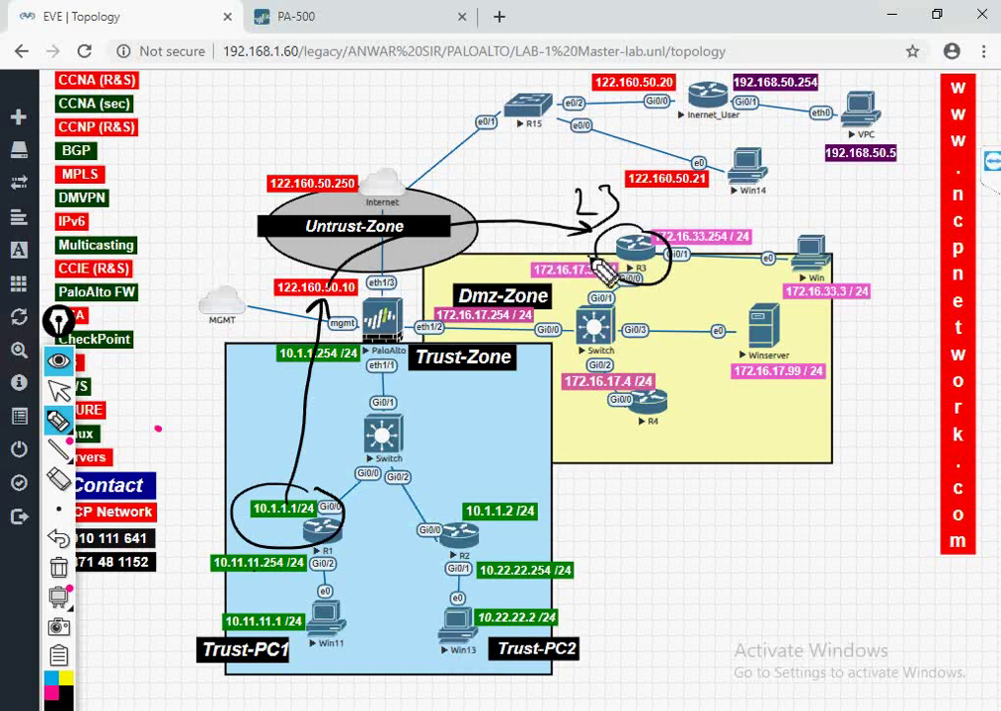
{"action": "mouse_move", "coordinate": [599, 280]}
{"action": "left_mouse_down"}
{"action": "mouse_move", "coordinate": [543, 272]}
{"action": "mouse_move", "coordinate": [596, 285]}
{"action": "left_mouse_up"}
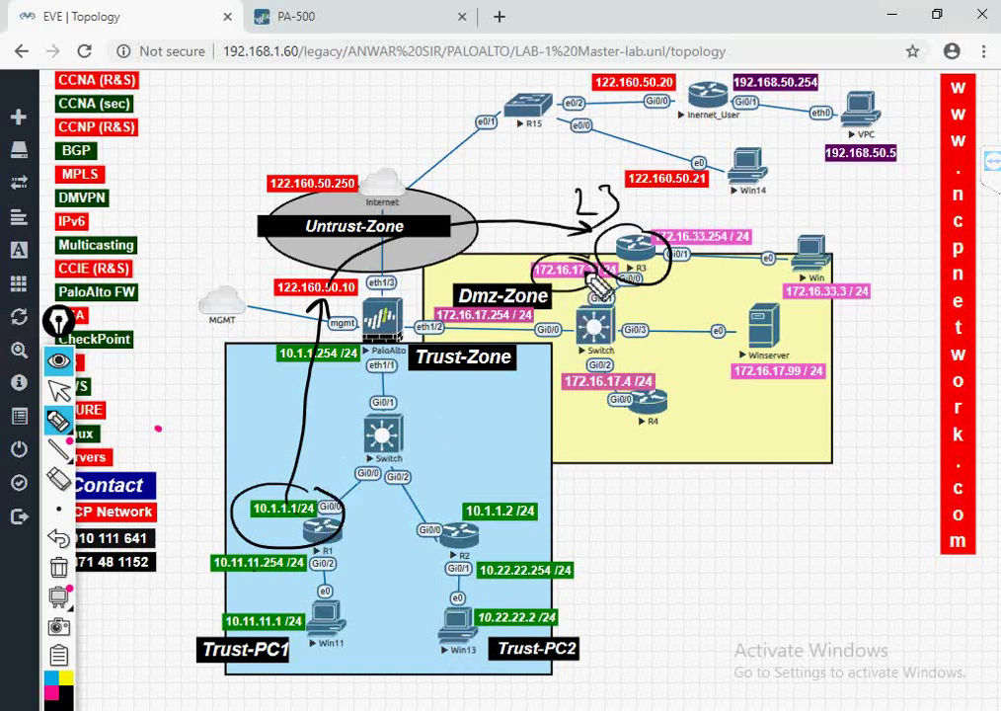
{"action": "mouse_move", "coordinate": [541, 269]}
{"action": "left_mouse_down"}
{"action": "mouse_move", "coordinate": [404, 303]}
{"action": "mouse_move", "coordinate": [379, 335]}
{"action": "mouse_move", "coordinate": [316, 472]}
{"action": "left_mouse_up"}
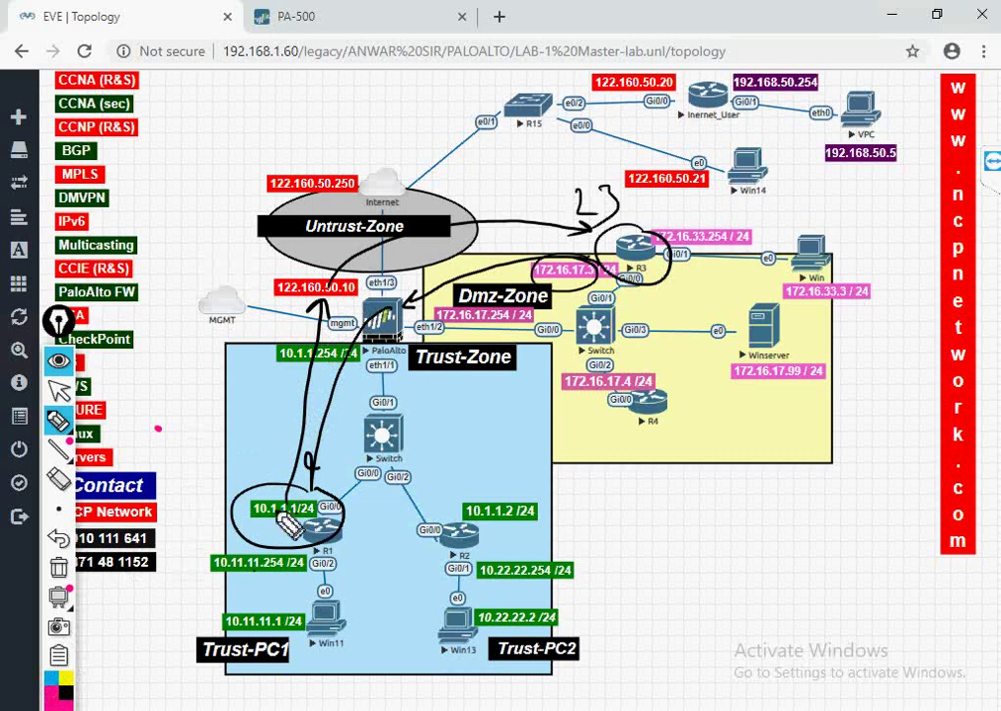
- Circle the Trust-Zone switch's Gi0/1 link in pink and draw an arrow from it past the PaloAlto firewall into the Dmz-Zone
{"action": "mouse_move", "coordinate": [367, 395]}
{"action": "left_mouse_down"}
{"action": "mouse_move", "coordinate": [427, 396]}
{"action": "mouse_move", "coordinate": [395, 452]}
{"action": "mouse_move", "coordinate": [367, 389]}
{"action": "mouse_move", "coordinate": [464, 280]}
{"action": "mouse_move", "coordinate": [415, 321]}
{"action": "left_mouse_up"}
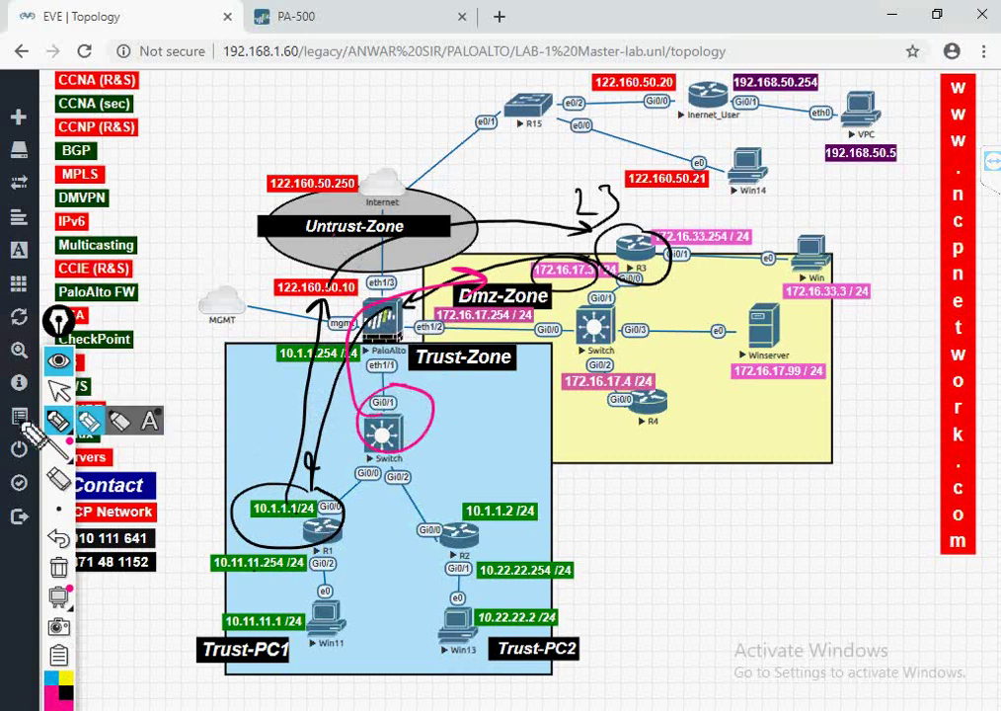
{"action": "left_click", "coordinate": [59, 360]}
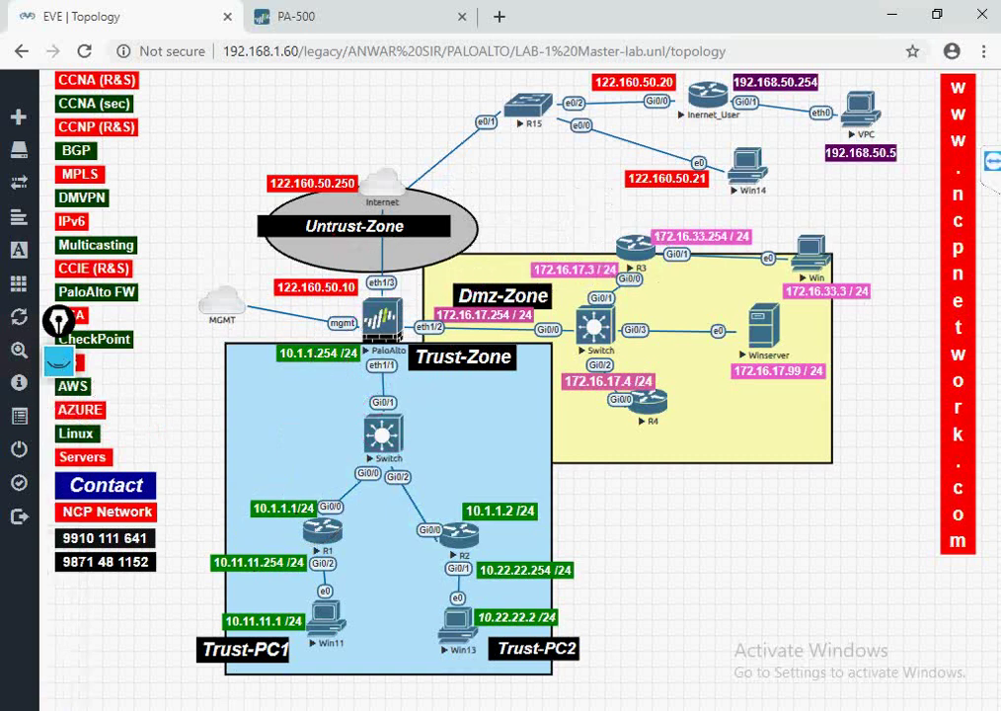
{"action": "left_click", "coordinate": [59, 360]}
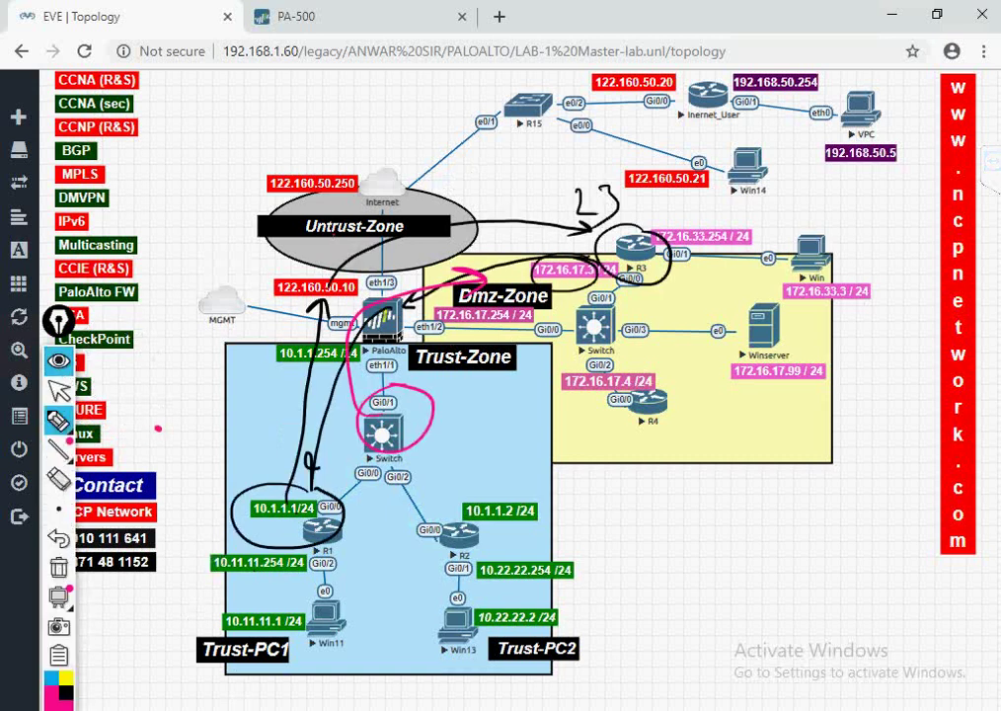
{"action": "left_click", "coordinate": [59, 390]}
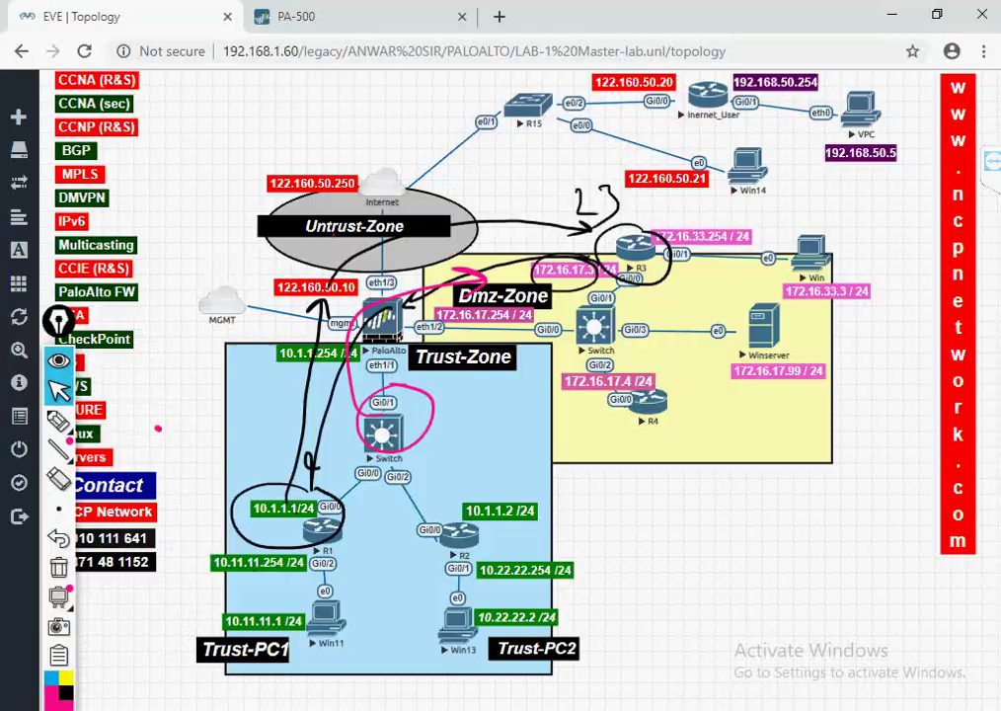
- Switch to the firewall's NAT policy page, clear the topology drawings, and minimize the SecureCRT window
{"action": "key", "text": "super+d"}
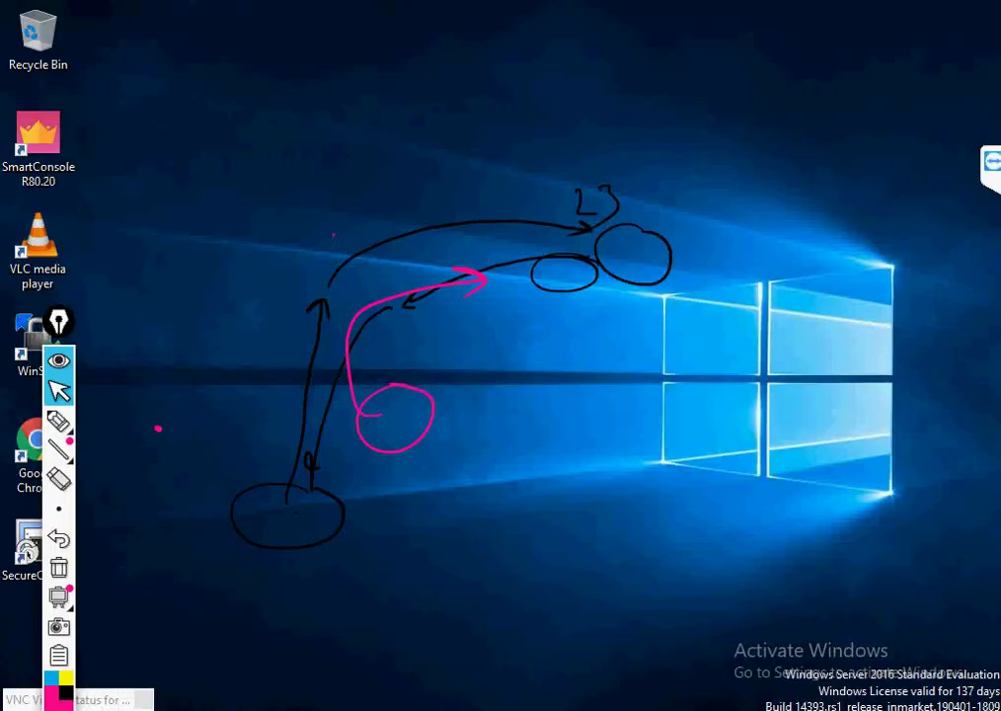
{"action": "double_click", "coordinate": [28, 551]}
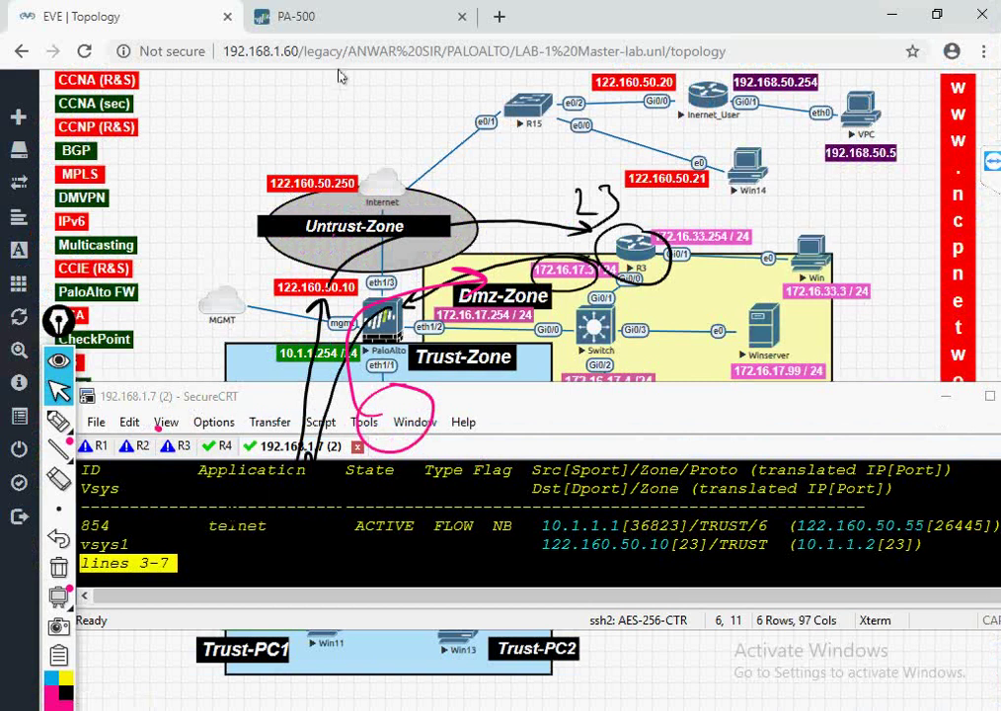
{"action": "left_click", "coordinate": [356, 26]}
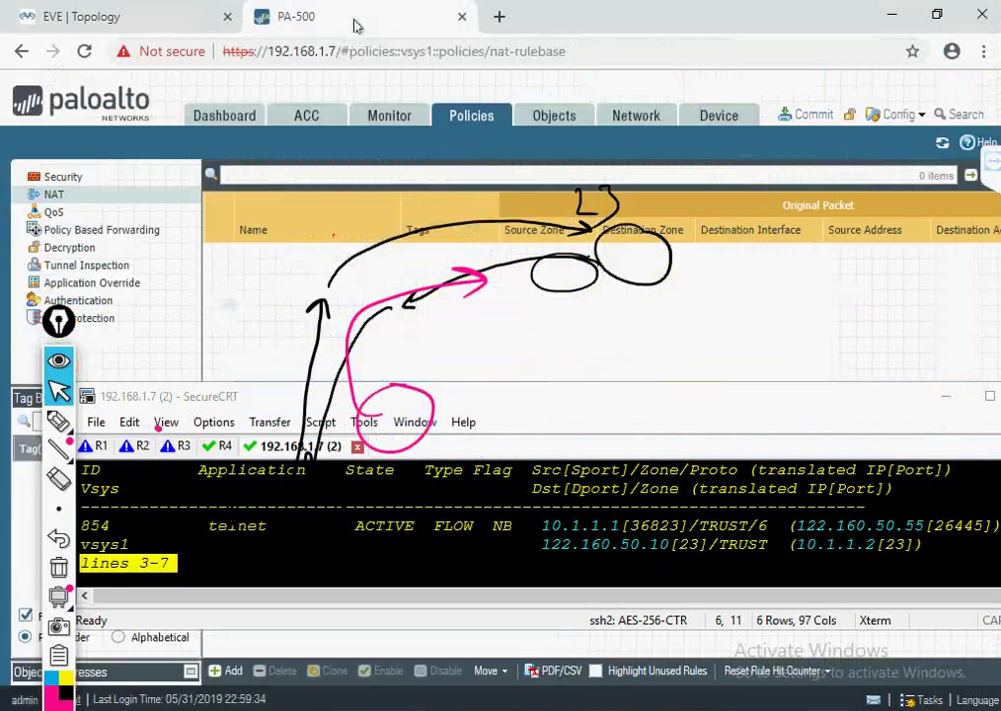
{"action": "left_click", "coordinate": [58, 539]}
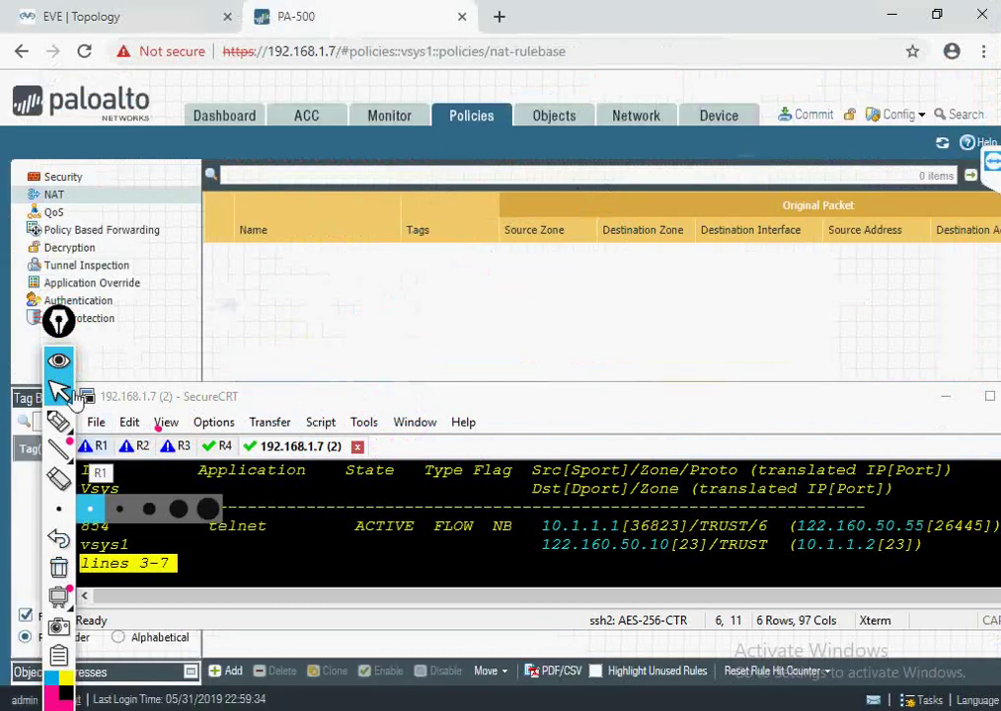
{"action": "left_click", "coordinate": [279, 405]}
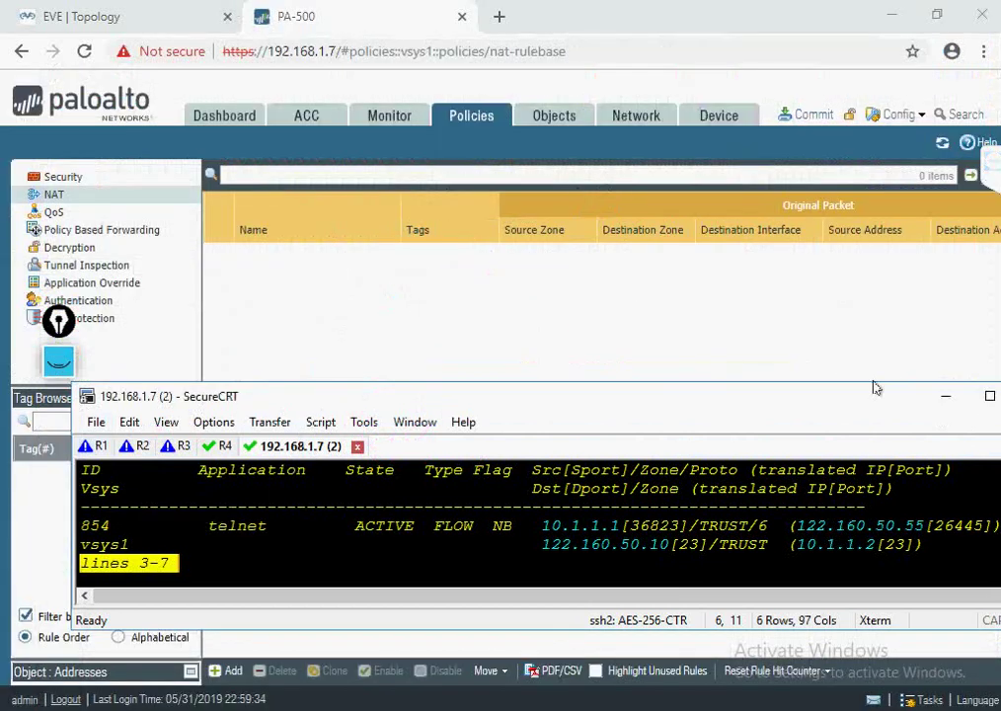
{"action": "left_click", "coordinate": [946, 395]}
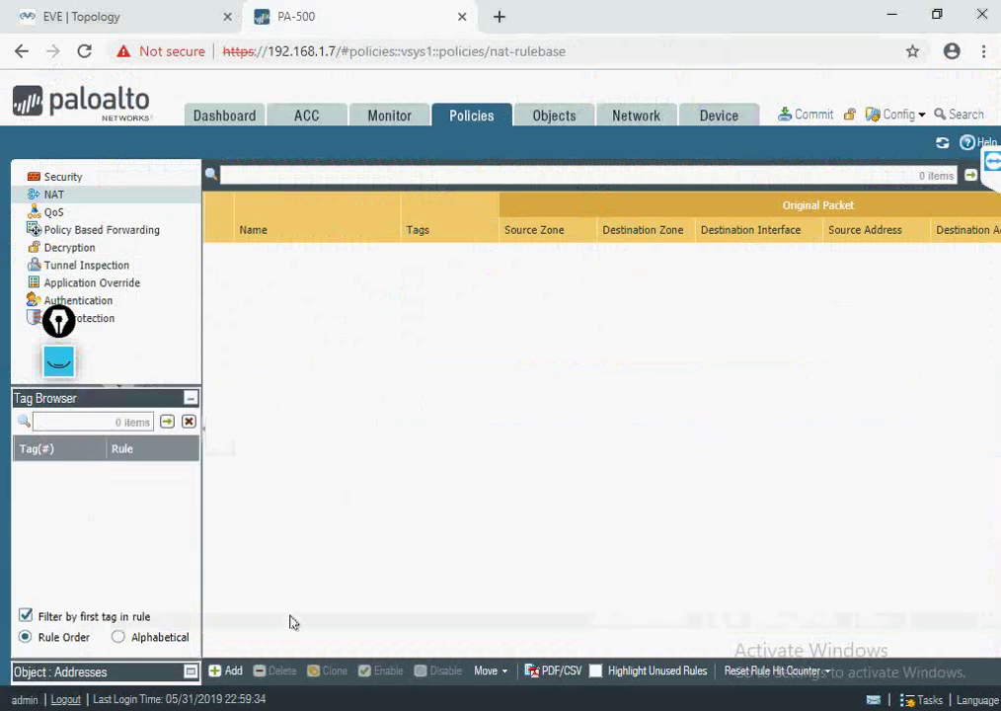
- Create a NAT policy rule named nnn with TRUST as the original packet's source zone
{"action": "left_click", "coordinate": [233, 672]}
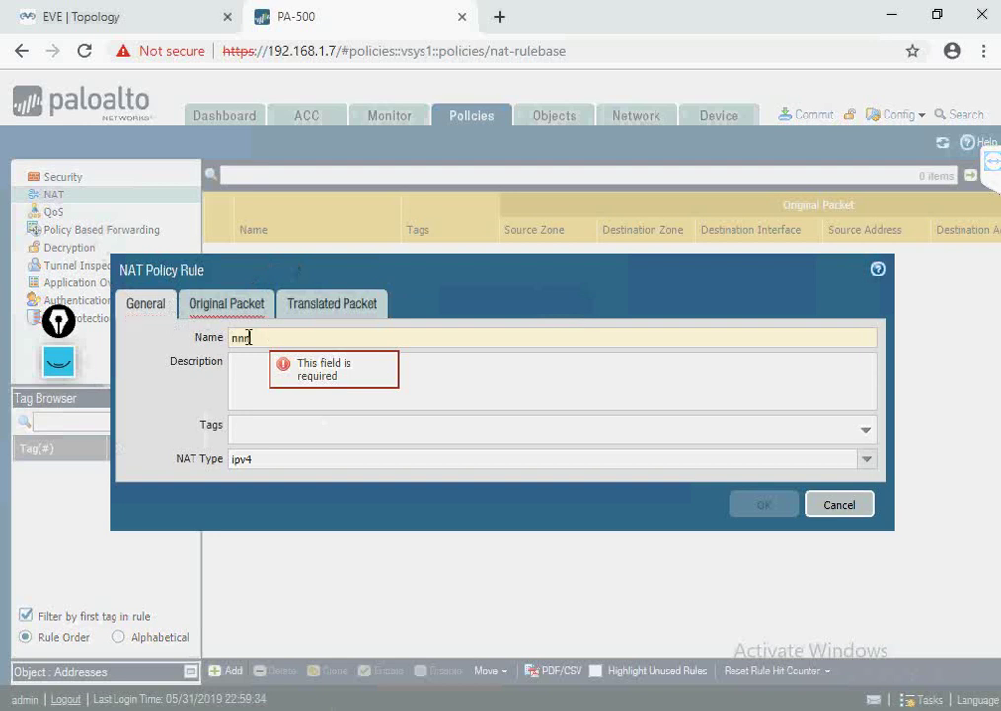
{"action": "left_click", "coordinate": [198, 312]}
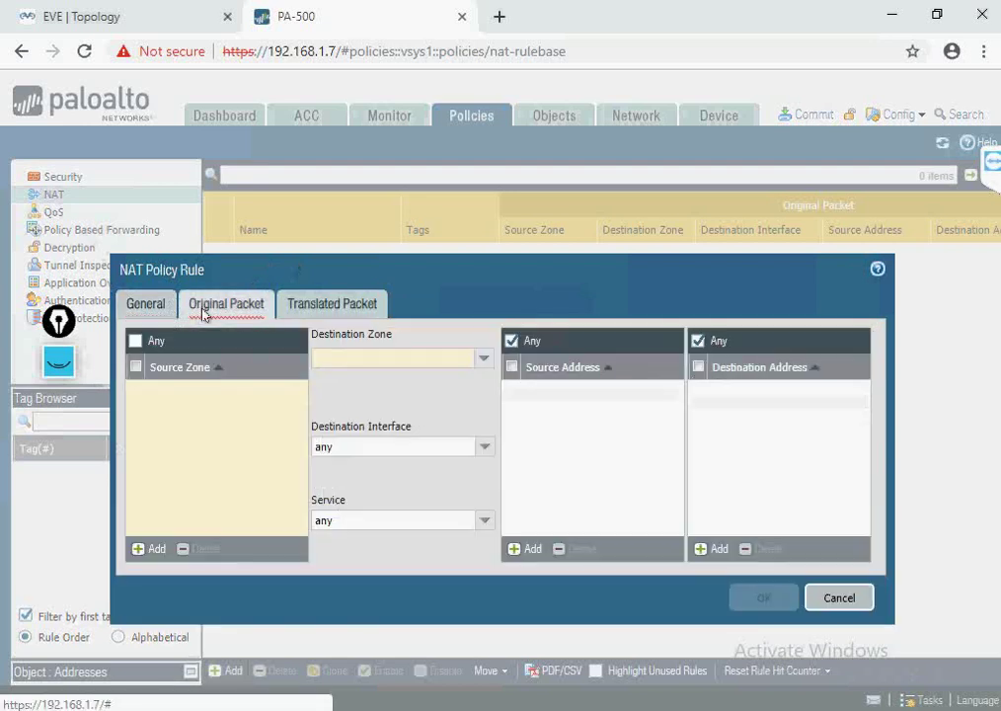
{"action": "left_click", "coordinate": [154, 550]}
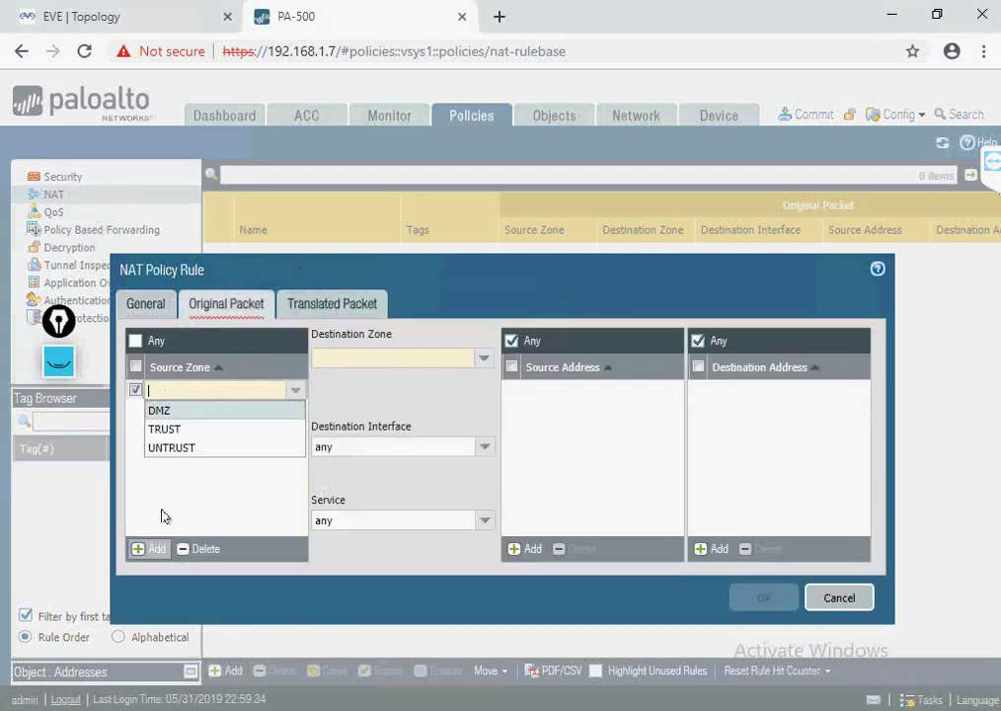
{"action": "left_click", "coordinate": [163, 432]}
{"action": "left_click", "coordinate": [527, 549]}
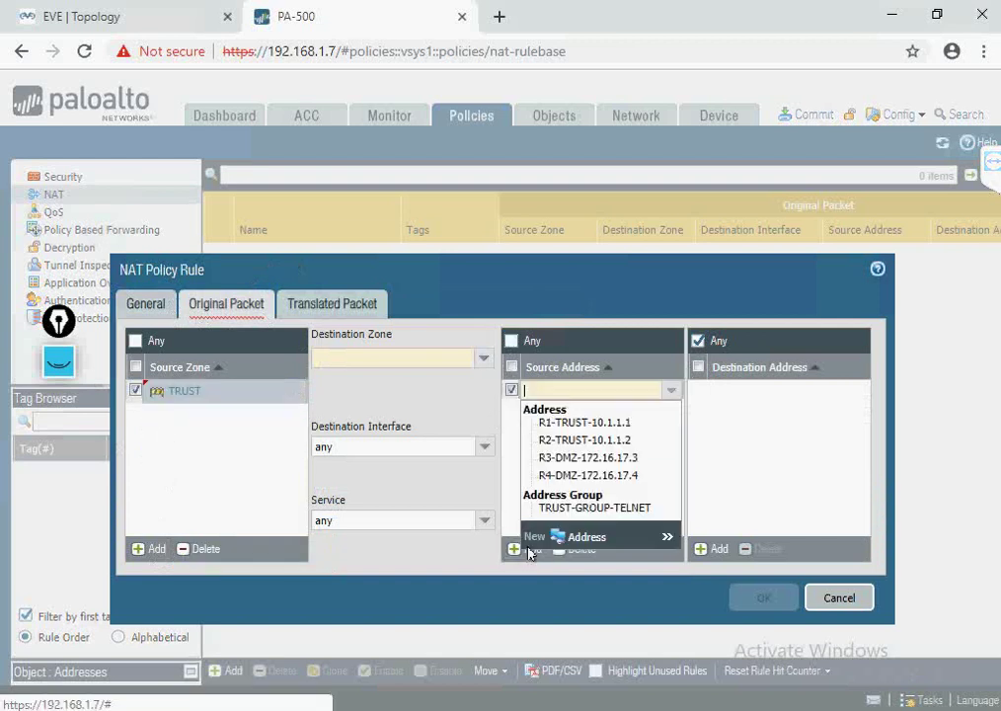
{"action": "type", "text": "10.1.1."}
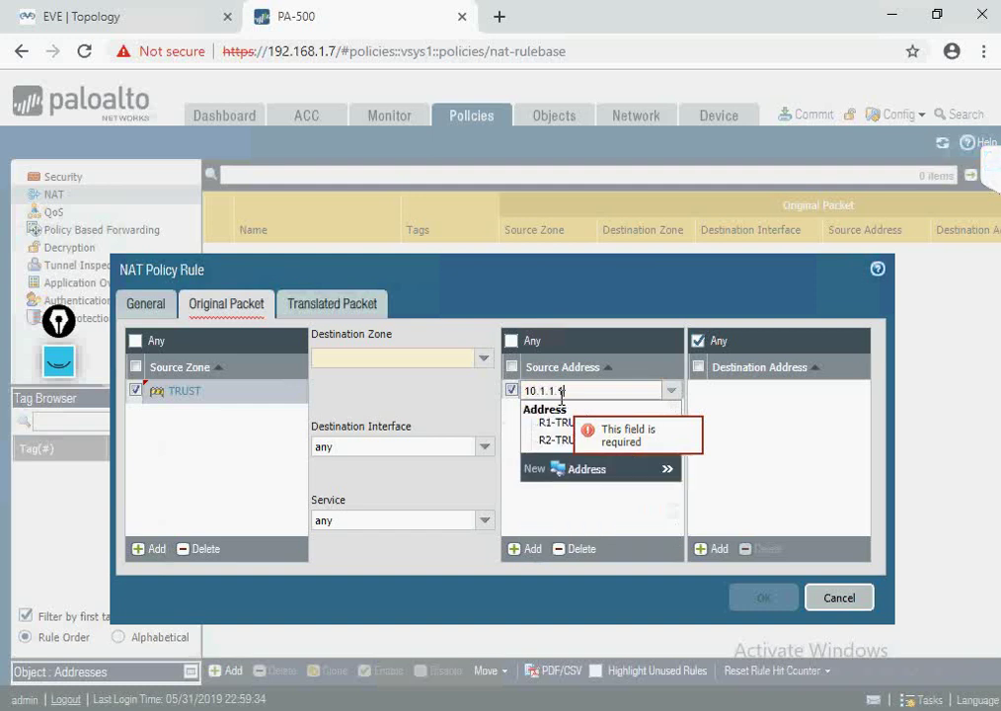
{"action": "type", "text": "1"}
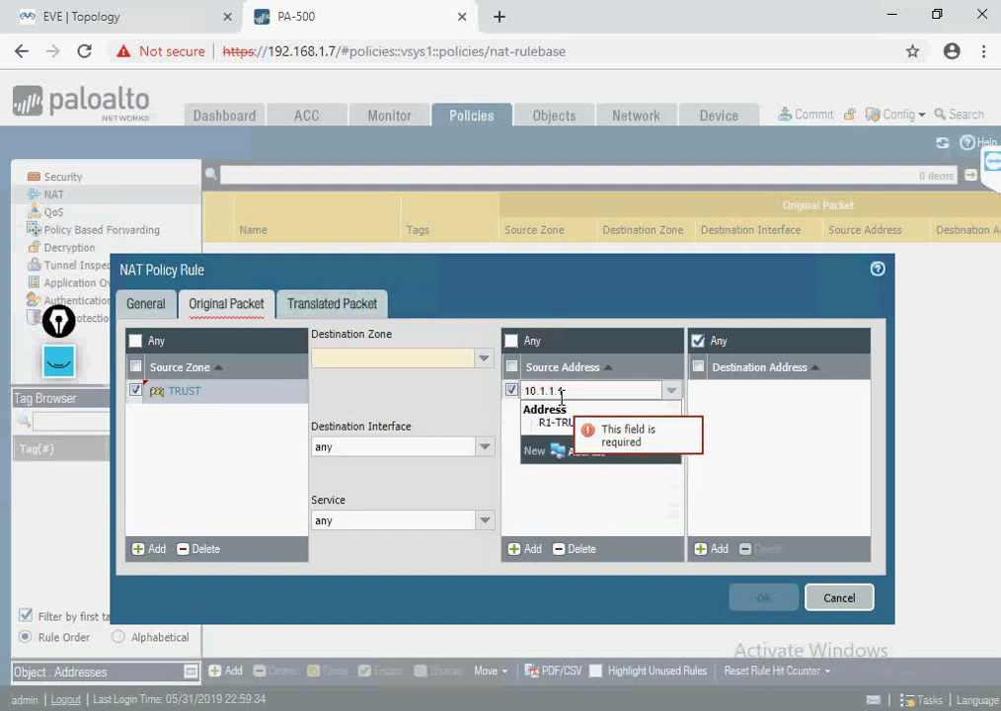
{"action": "left_click", "coordinate": [484, 361]}
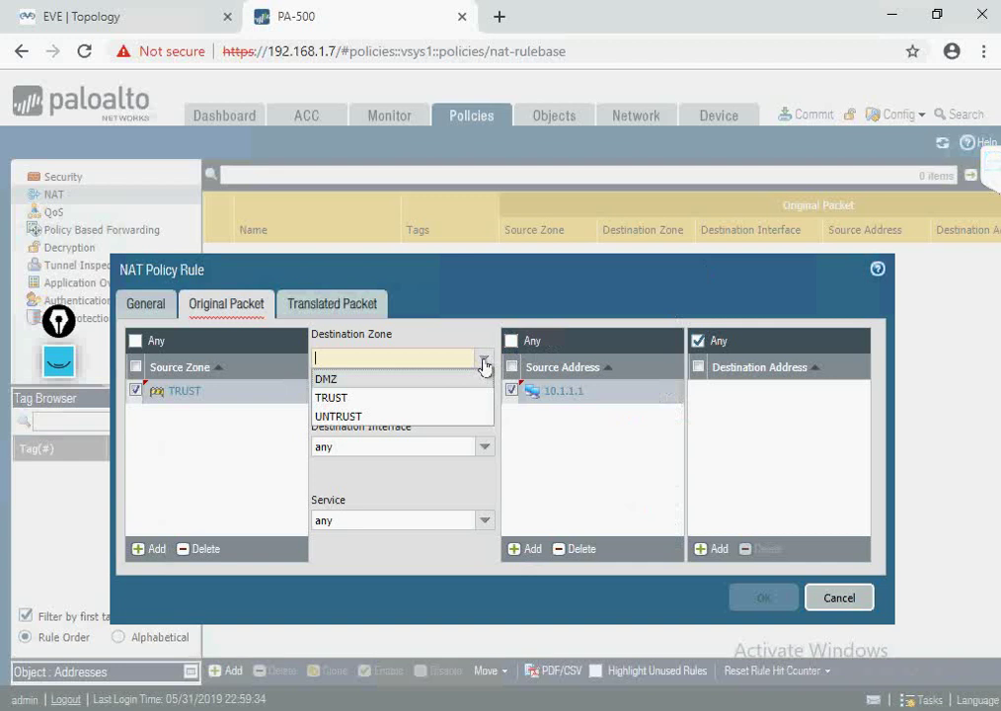
{"action": "left_click", "coordinate": [168, 24]}
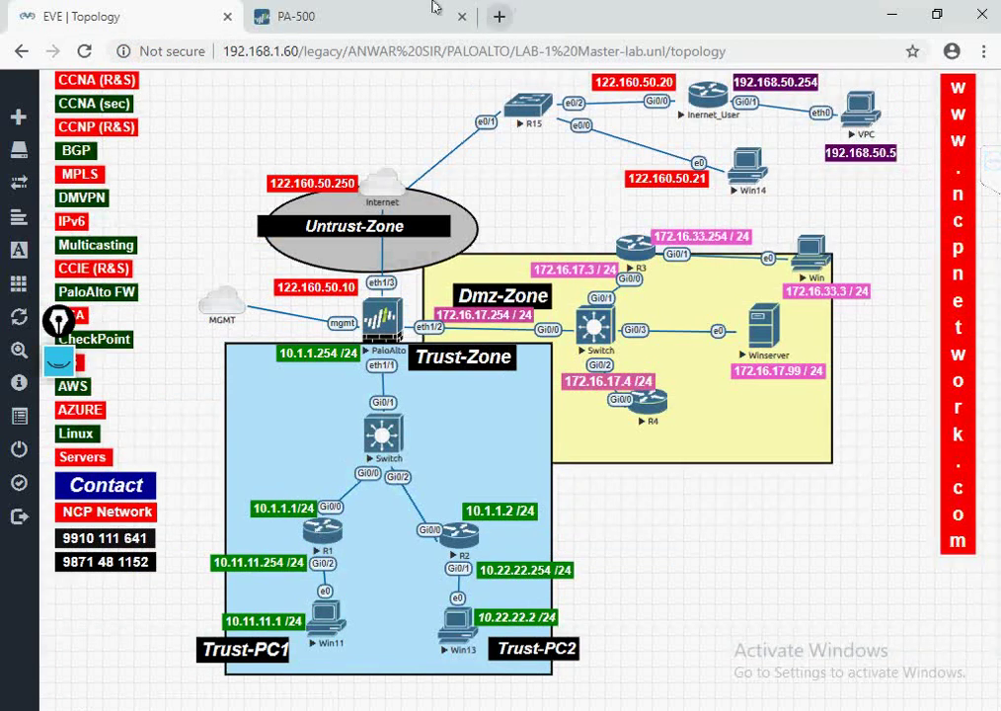
{"action": "left_click", "coordinate": [355, 20]}
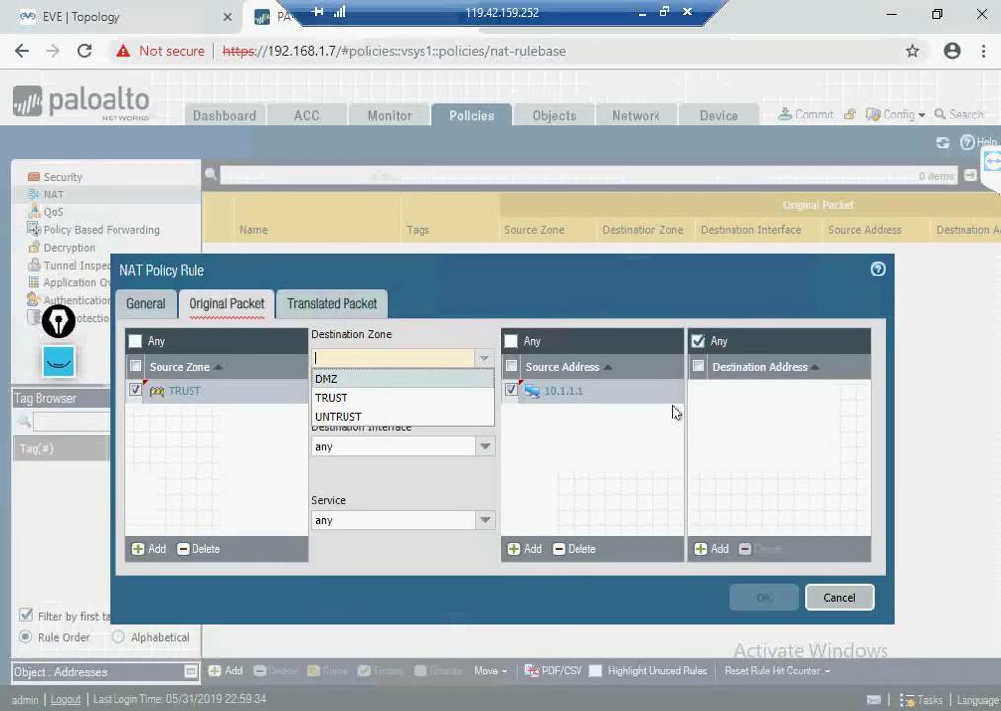
{"action": "left_click", "coordinate": [571, 549]}
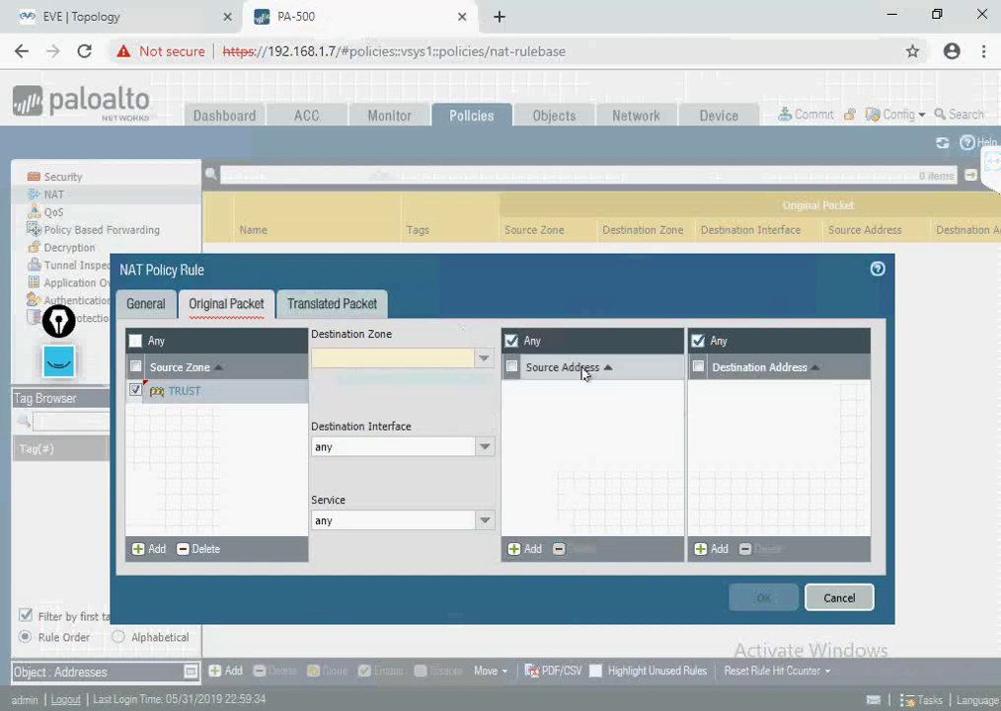
- Set the NAT rule's destination zone to UNTRUST and its destination interface to ethernet1/3
{"action": "left_click", "coordinate": [482, 360]}
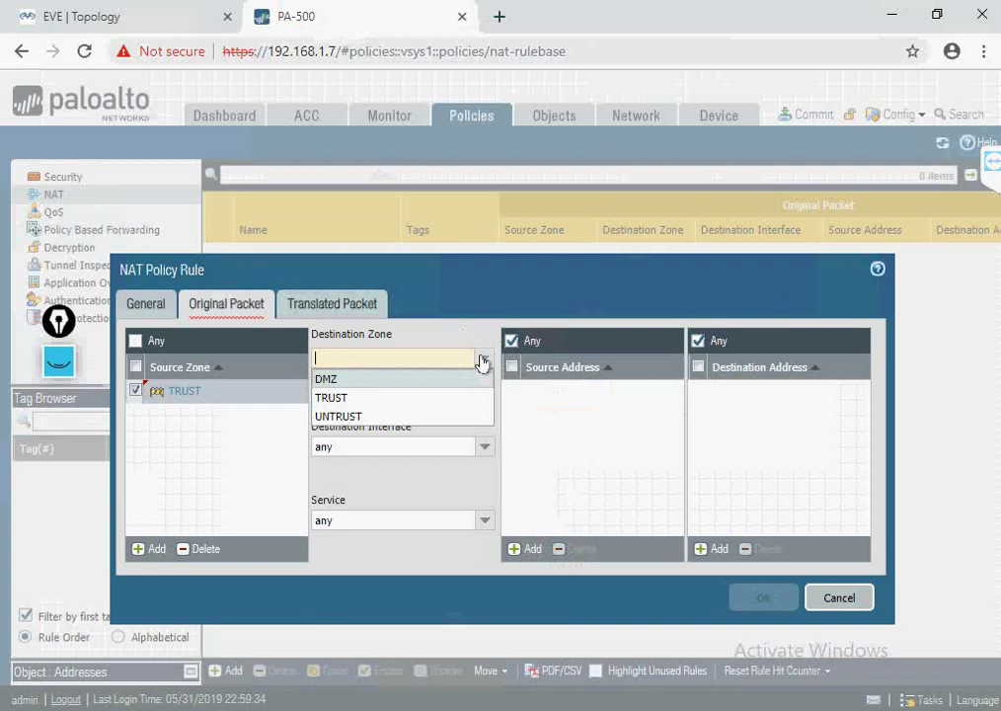
{"action": "left_click", "coordinate": [375, 415]}
{"action": "left_click", "coordinate": [482, 448]}
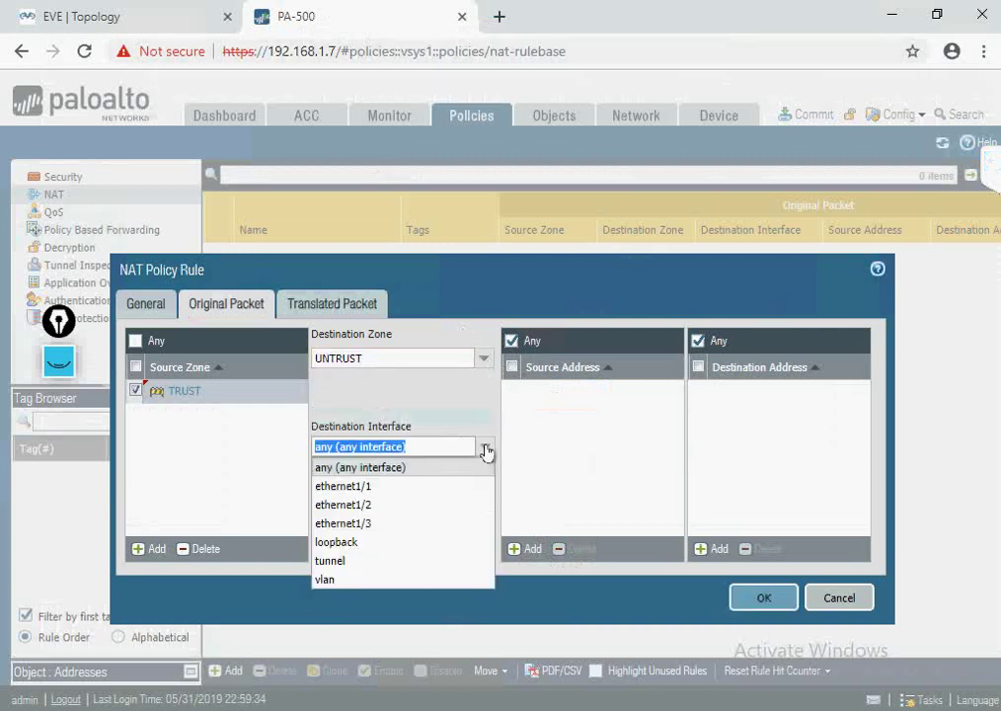
{"action": "left_click", "coordinate": [402, 519]}
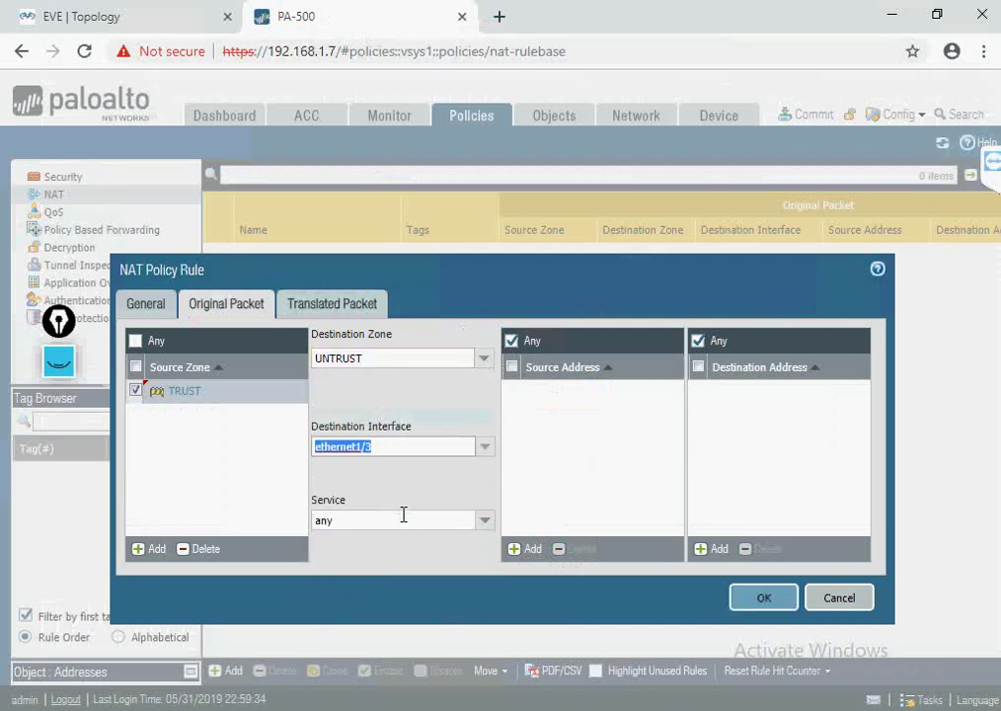
- Add 122.160.50.10 as the original packet's destination address in the NAT rule
{"action": "left_click", "coordinate": [712, 549]}
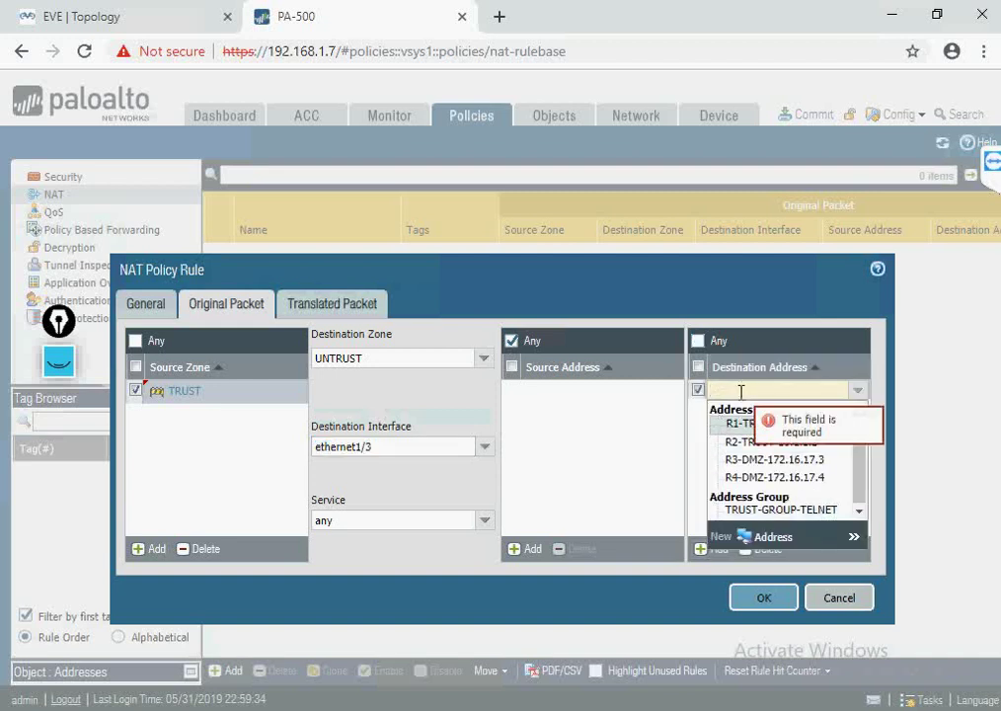
{"action": "type", "text": "122.18.150.1"}
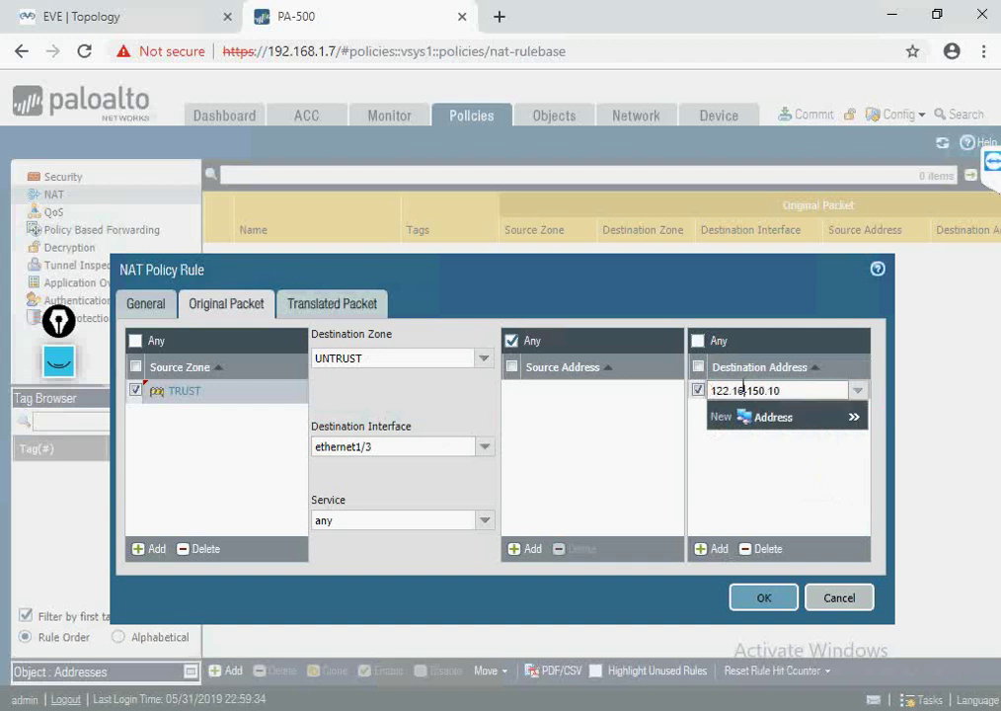
{"action": "type", "text": "0"}
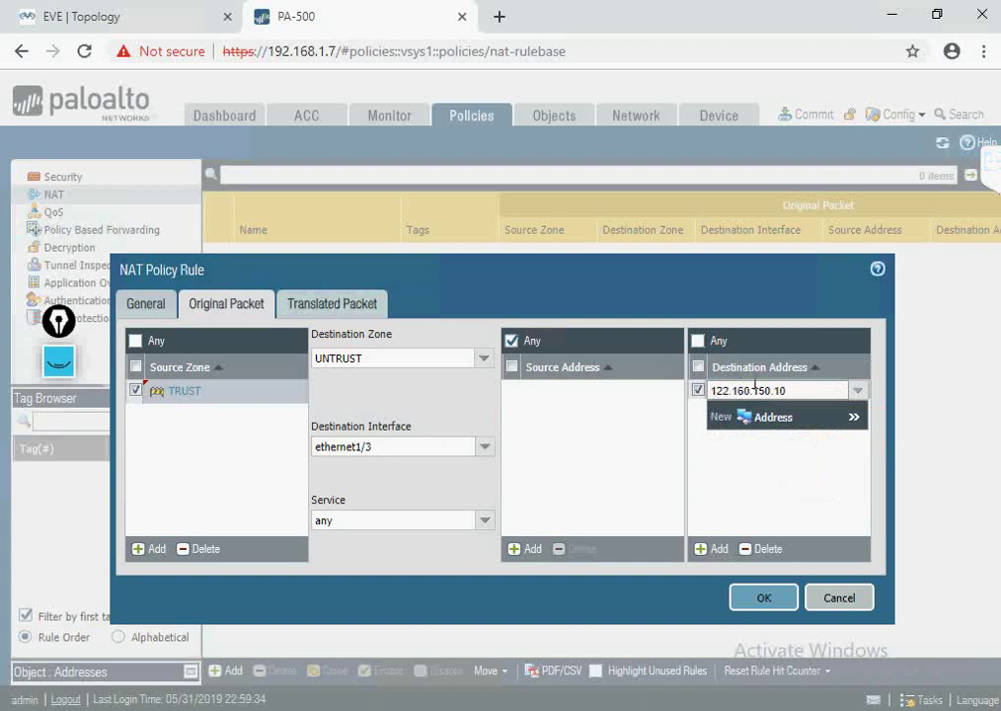
{"action": "key", "text": "BackSpace"}
{"action": "type", "text": "0"}
{"action": "left_click", "coordinate": [600, 474]}
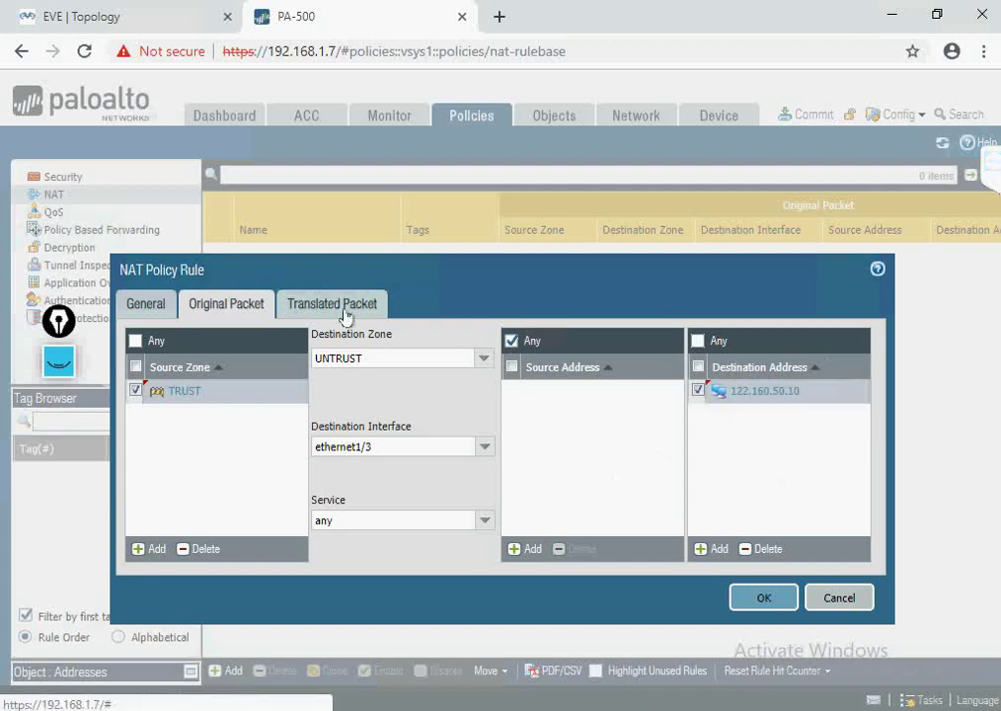
- Set the destination address translation to Static IP with translated address 172.16.17.3, and save the NAT rule
{"action": "left_click", "coordinate": [346, 312]}
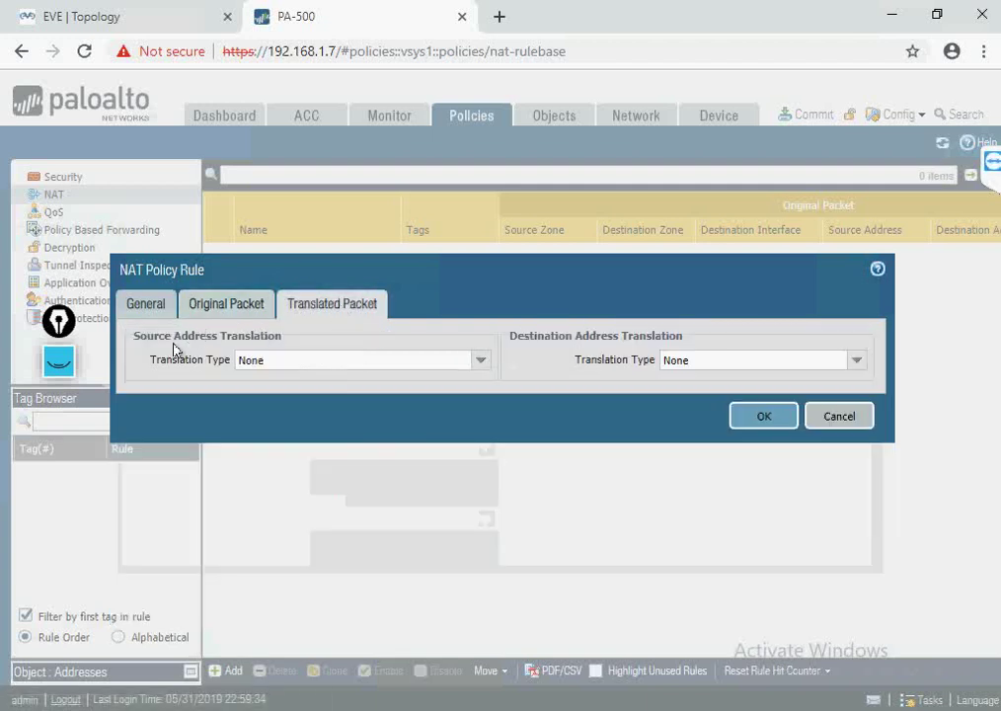
{"action": "left_click", "coordinate": [855, 359]}
{"action": "left_click", "coordinate": [761, 381]}
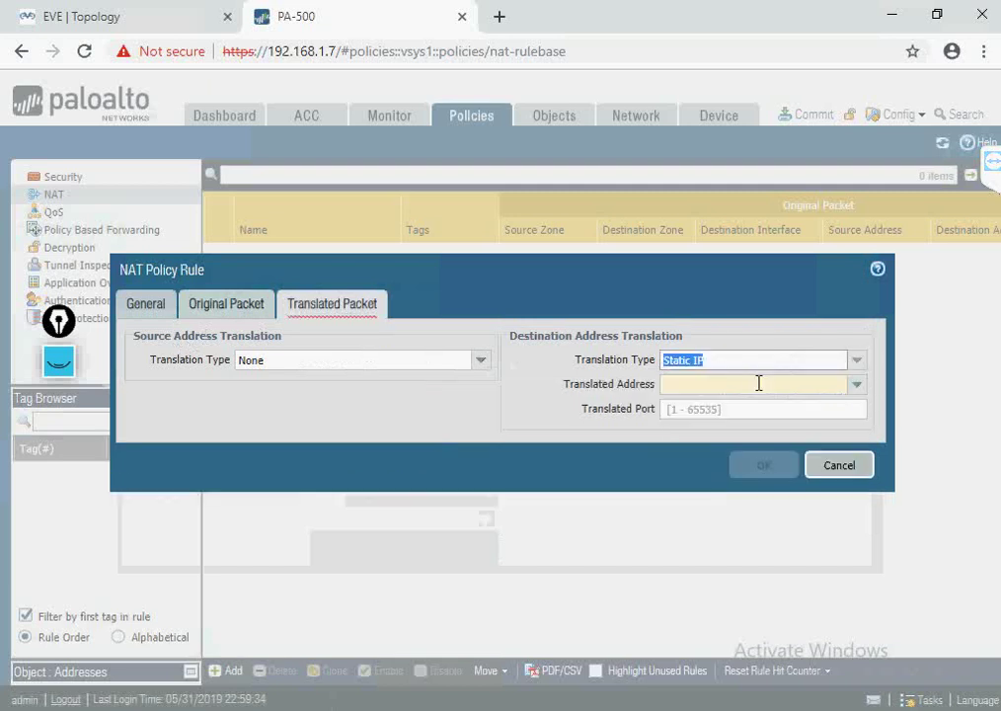
{"action": "left_click", "coordinate": [753, 383]}
{"action": "type", "text": "172.16.17"}
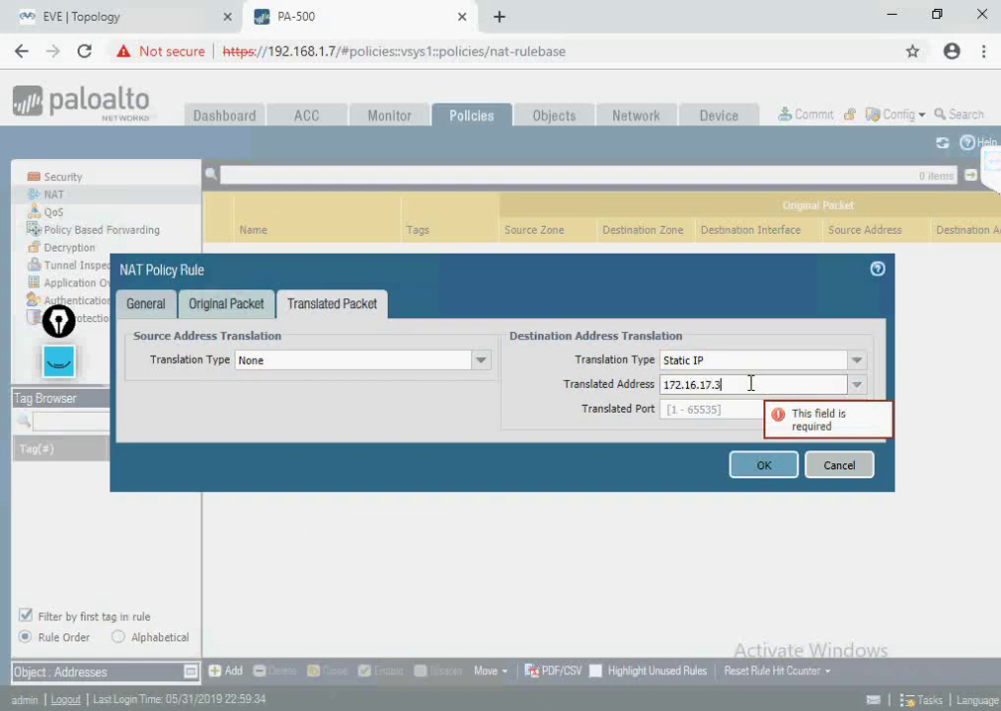
{"action": "type", "text": ".3"}
{"action": "left_click", "coordinate": [567, 468]}
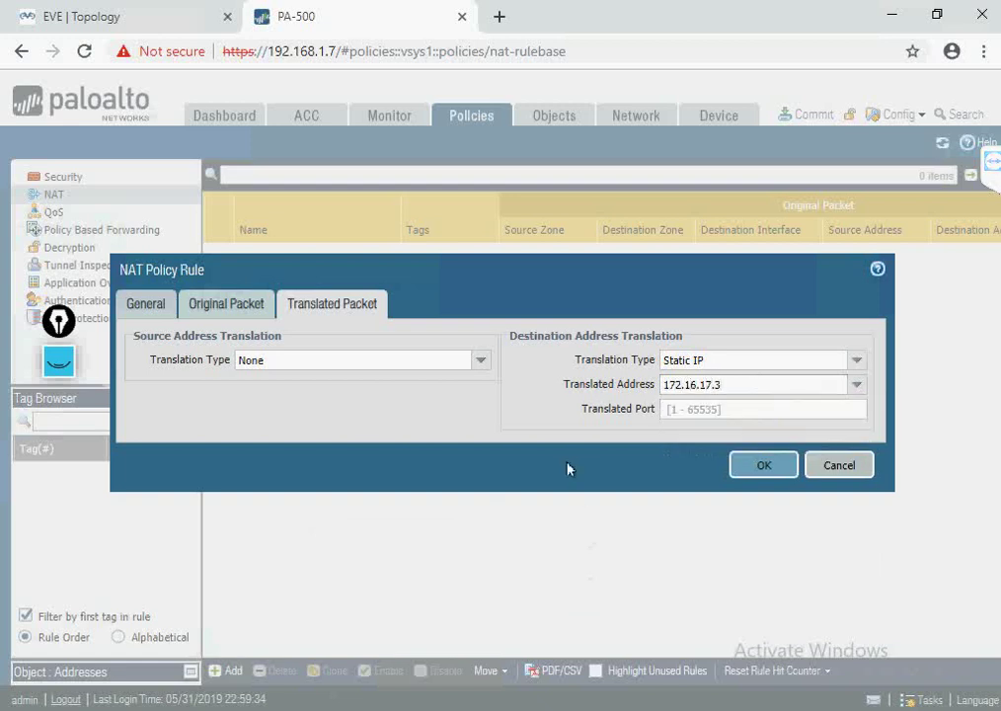
{"action": "left_click", "coordinate": [760, 468]}
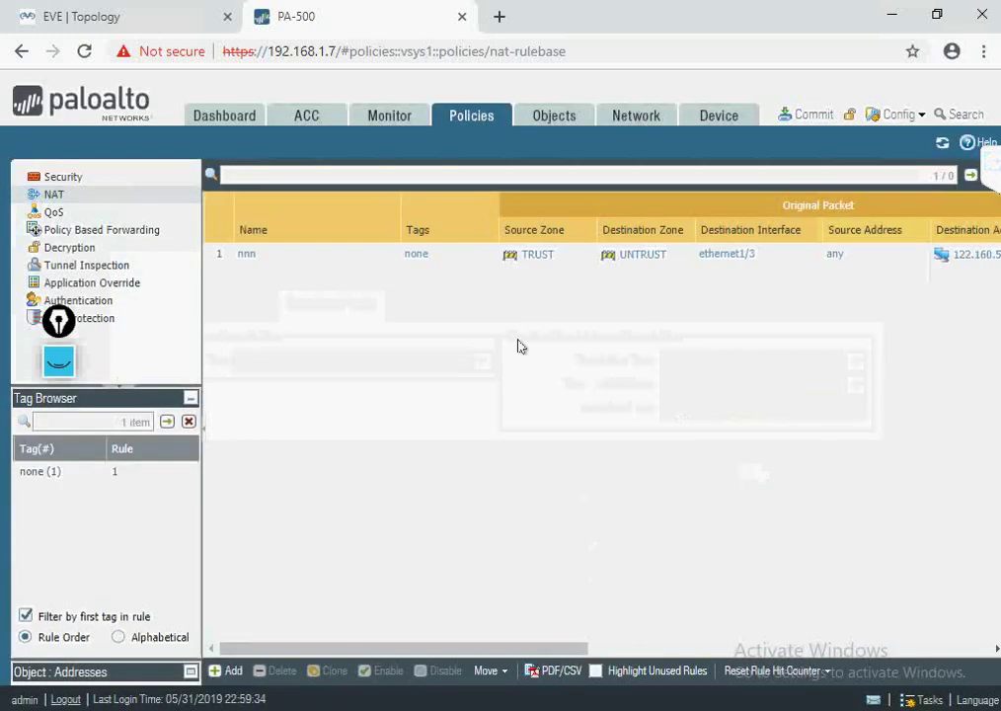
- Create a security policy rule named p with TRUST as its source zone
{"action": "left_click", "coordinate": [98, 176]}
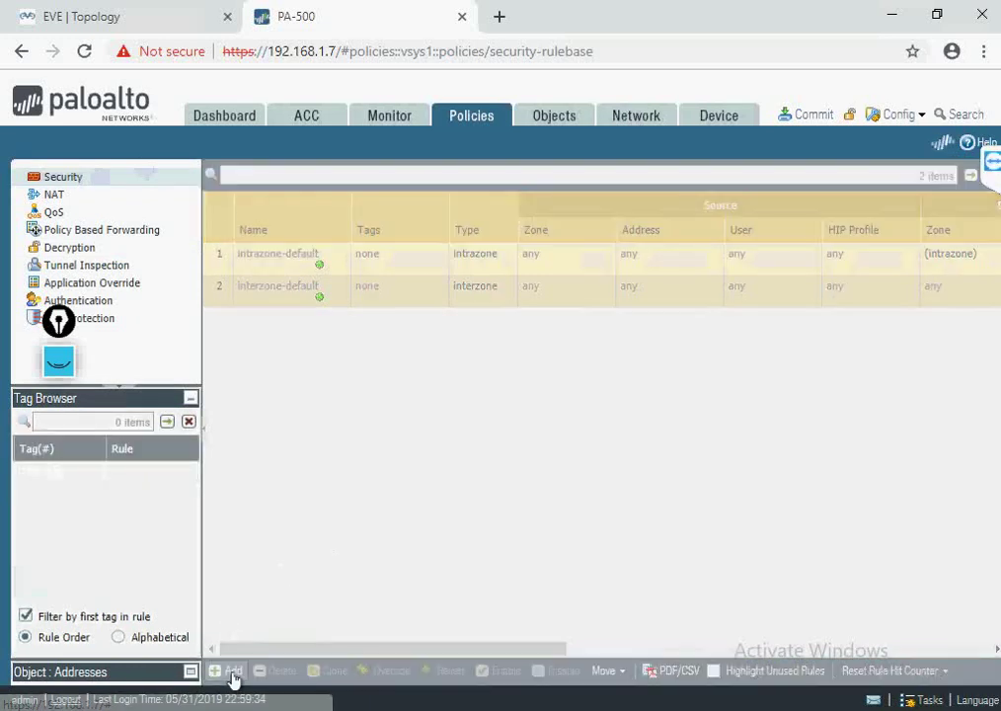
{"action": "left_click", "coordinate": [233, 671]}
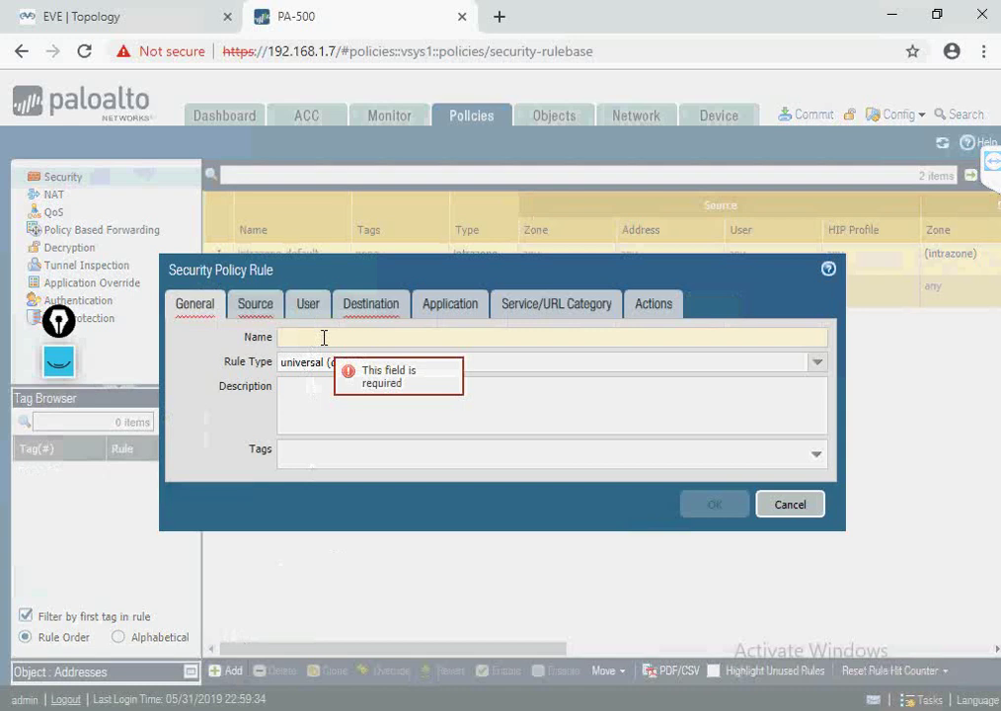
{"action": "type", "text": "p"}
{"action": "left_click", "coordinate": [255, 304]}
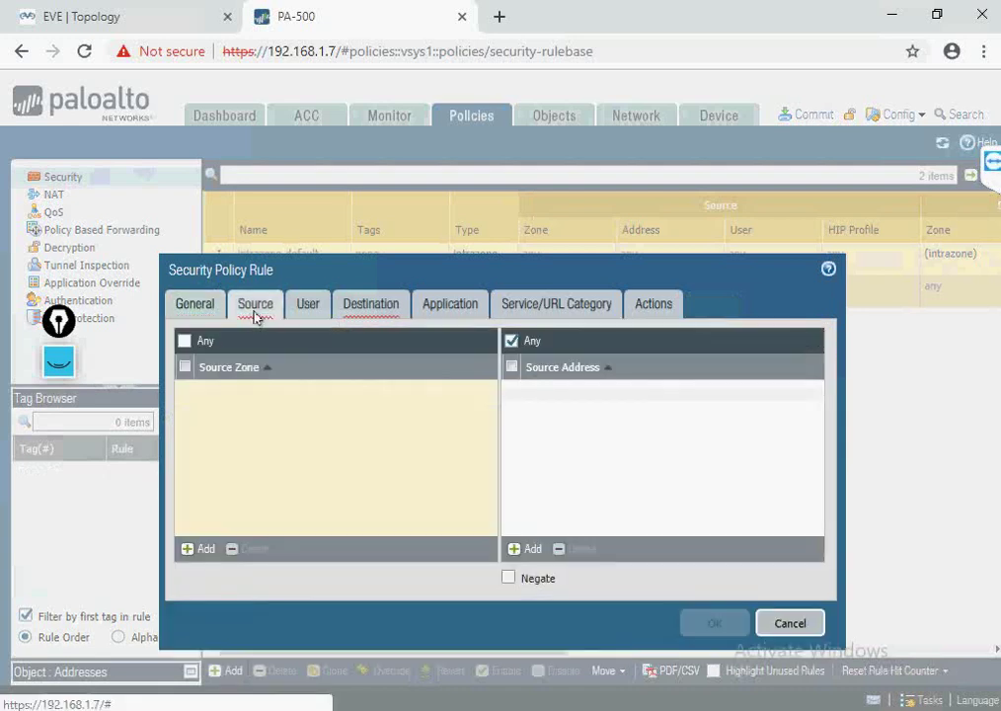
{"action": "left_click", "coordinate": [204, 546]}
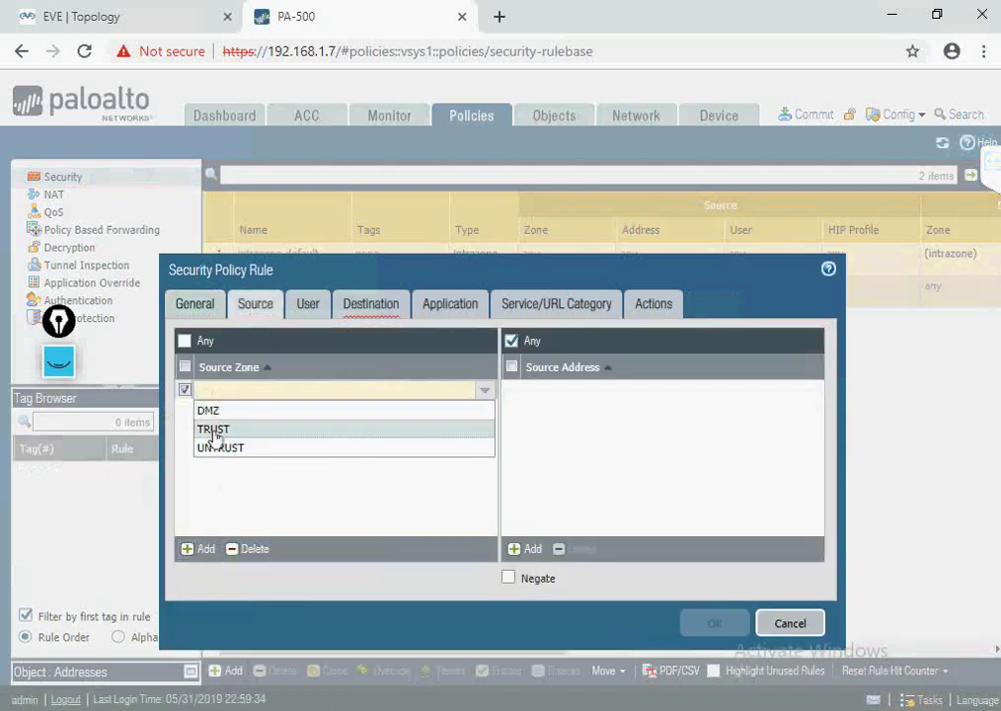
{"action": "left_click", "coordinate": [214, 432]}
{"action": "left_click", "coordinate": [306, 469]}
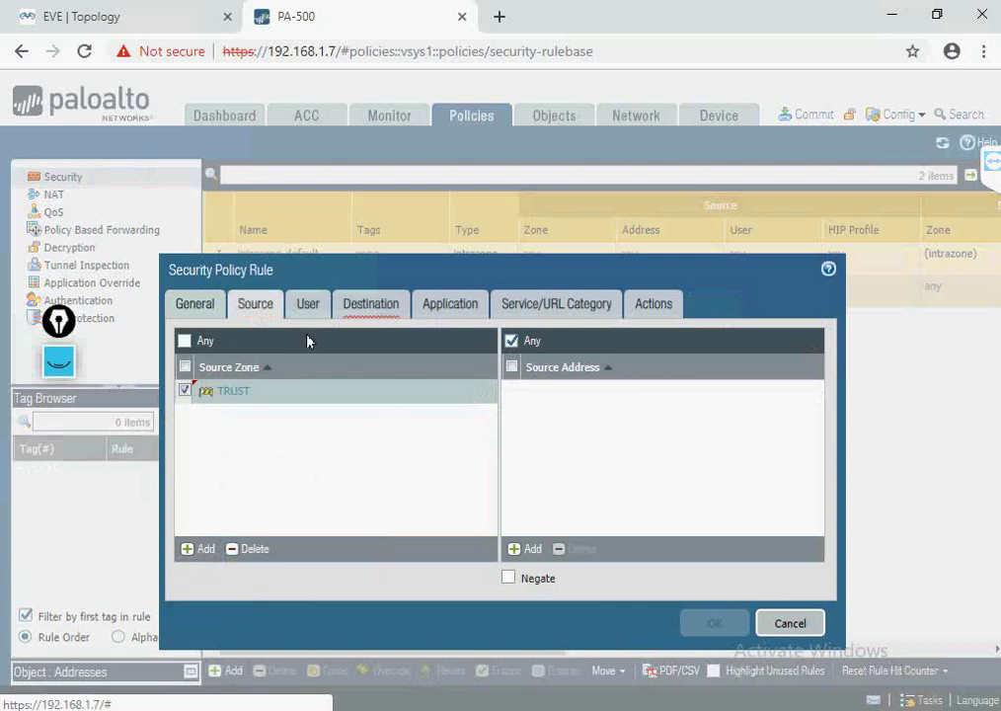
- Save the security rule with DMZ as its destination zone, and commit the firewall configuration
{"action": "left_click", "coordinate": [348, 313]}
{"action": "left_click", "coordinate": [203, 546]}
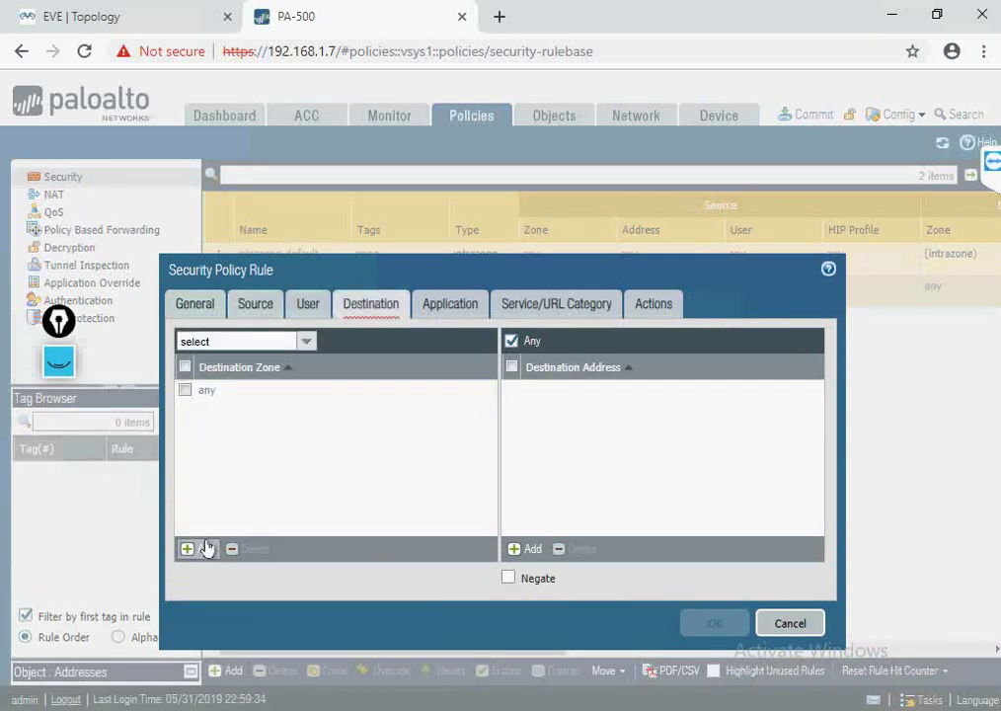
{"action": "left_click", "coordinate": [208, 411]}
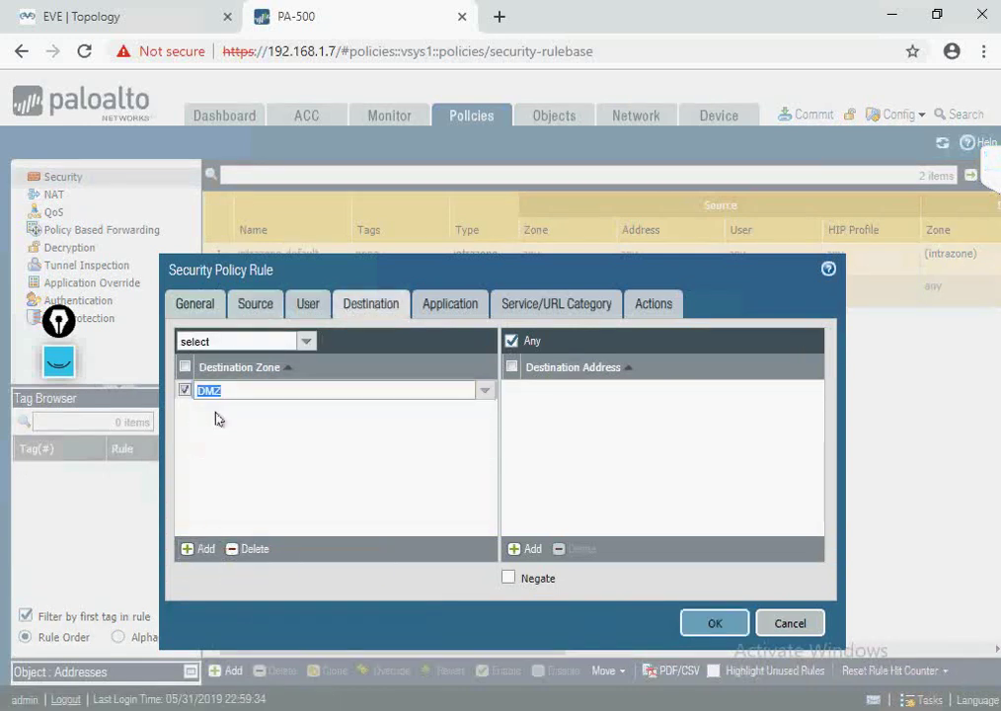
{"action": "left_click", "coordinate": [350, 423]}
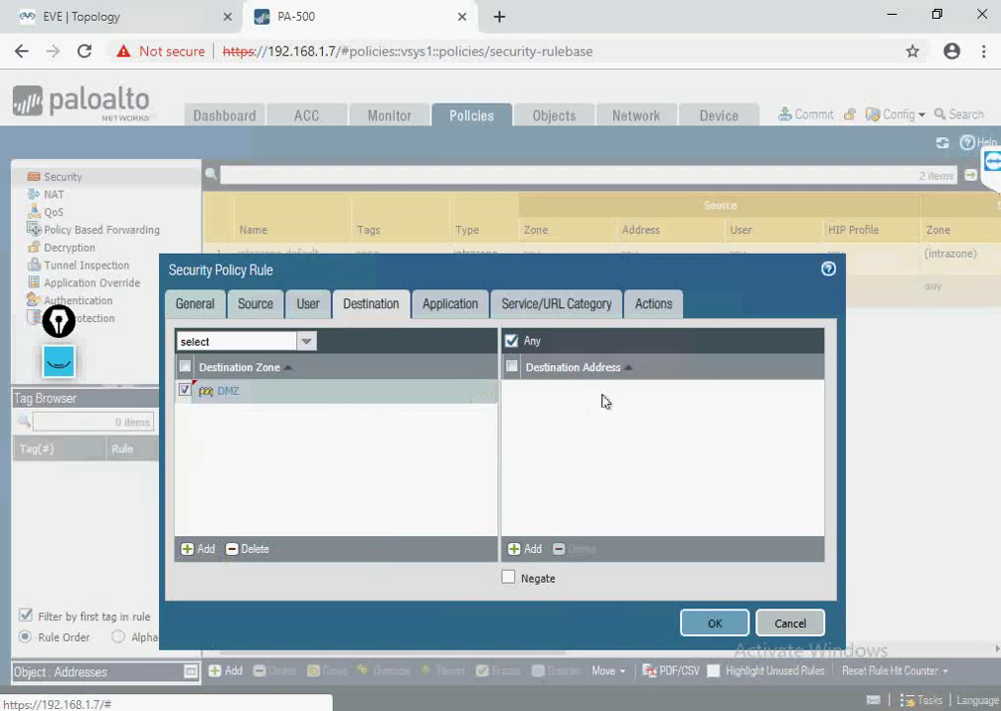
{"action": "left_click", "coordinate": [699, 621]}
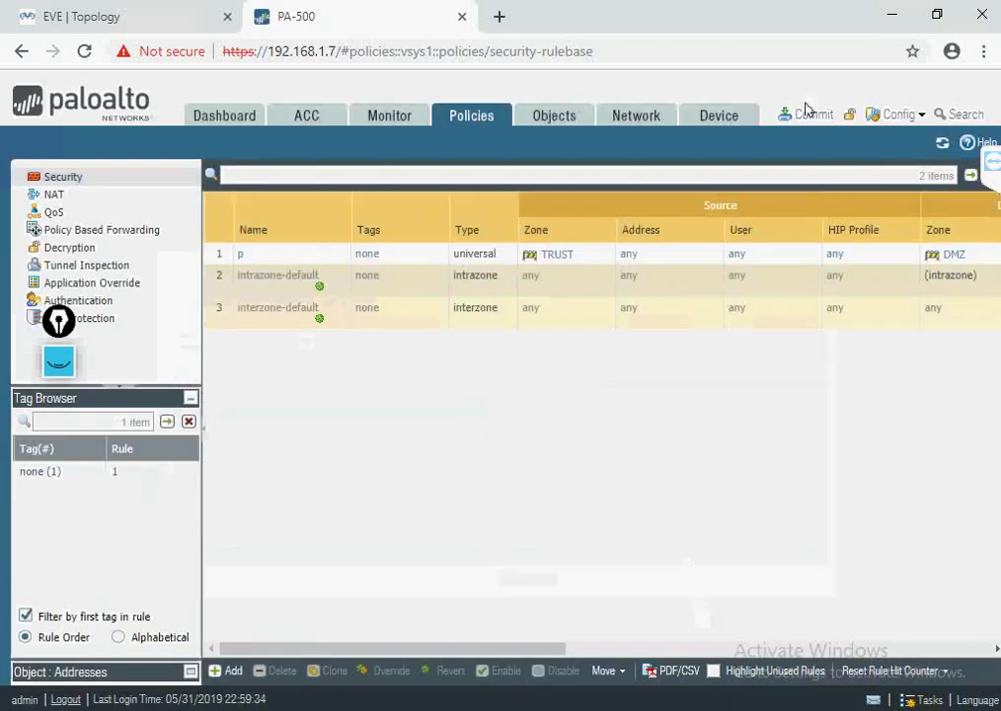
{"action": "left_click", "coordinate": [807, 114]}
{"action": "left_click", "coordinate": [694, 619]}
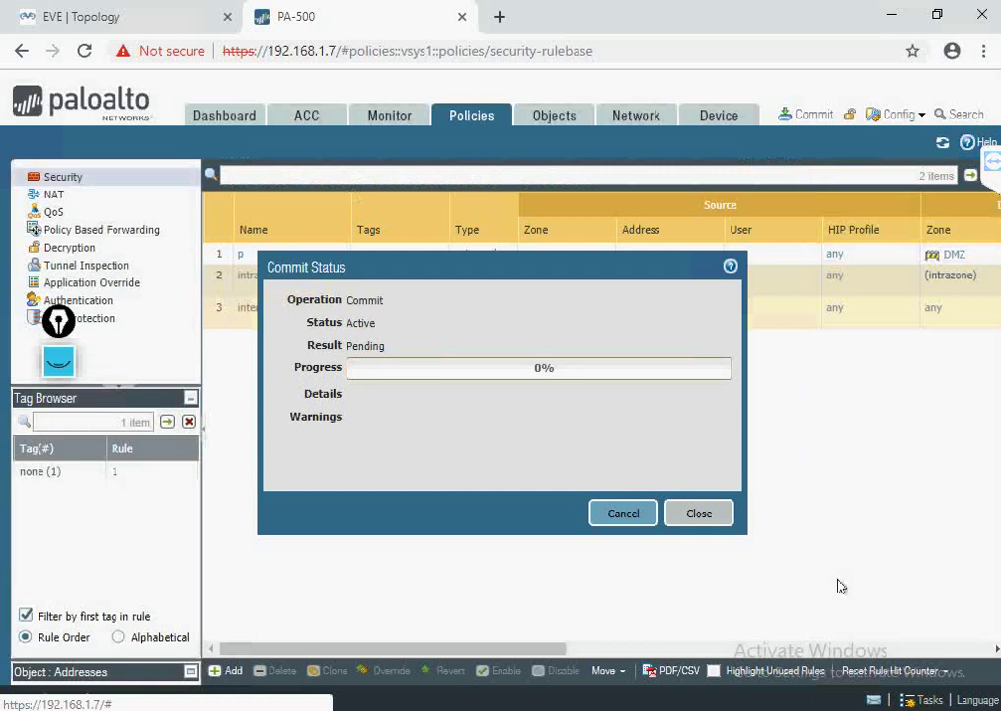
- Switch to SecureCRT, connect to the R3 console and ping 172.16.17.254
{"action": "key", "text": "alt+Tab"}
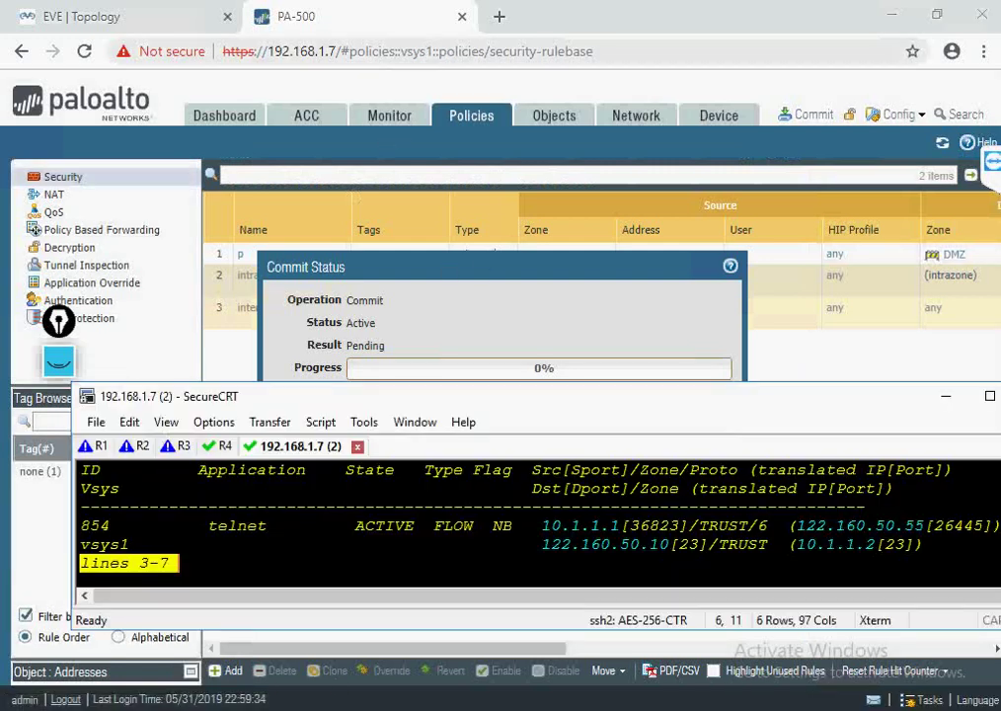
{"action": "left_click", "coordinate": [178, 445]}
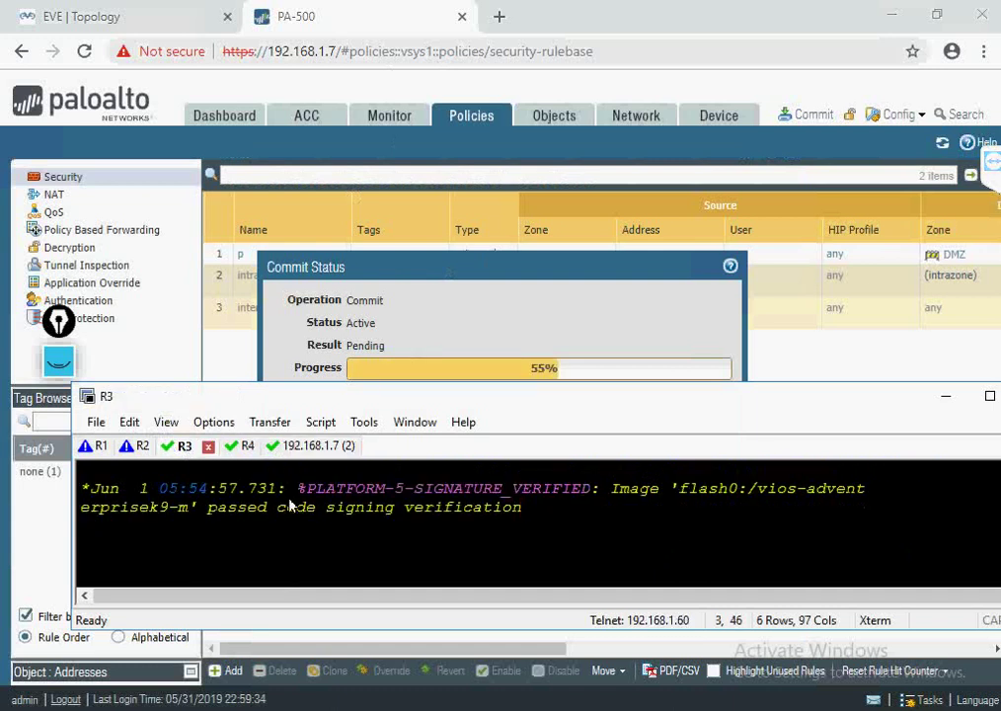
{"action": "key", "text": "Return"}
{"action": "key", "text": "Return"}
{"action": "key", "text": "Return"}
{"action": "key", "text": "Return"}
{"action": "key", "text": "Return"}
{"action": "type", "text": "ping 172.1"}
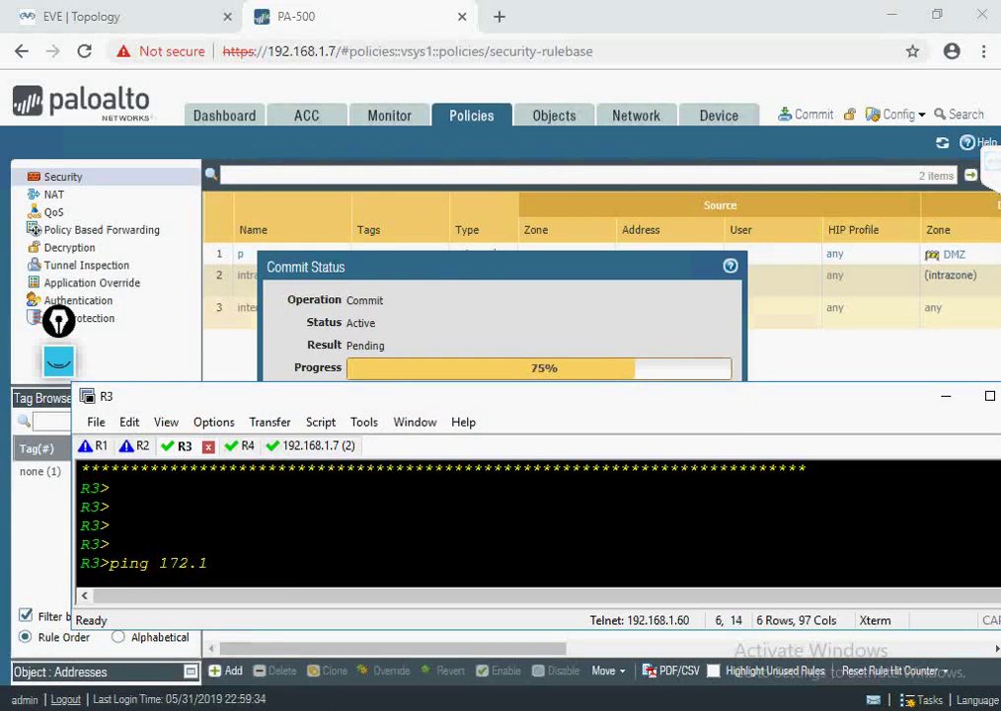
{"action": "type", "text": "6.17.254"}
{"action": "key", "text": "Return"}
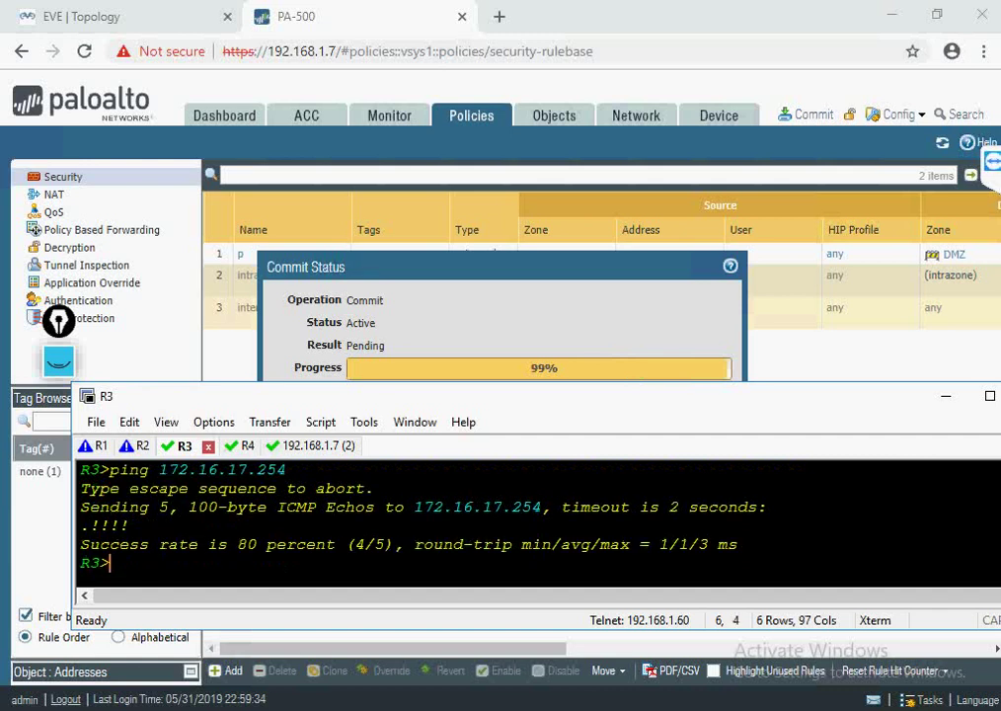
- Enter privileged mode on R3 with the en command
{"action": "type", "text": "en"}
{"action": "key", "text": "Return"}
{"action": "key", "text": "Return"}
{"action": "key", "text": "Return"}
{"action": "key", "text": "Return"}
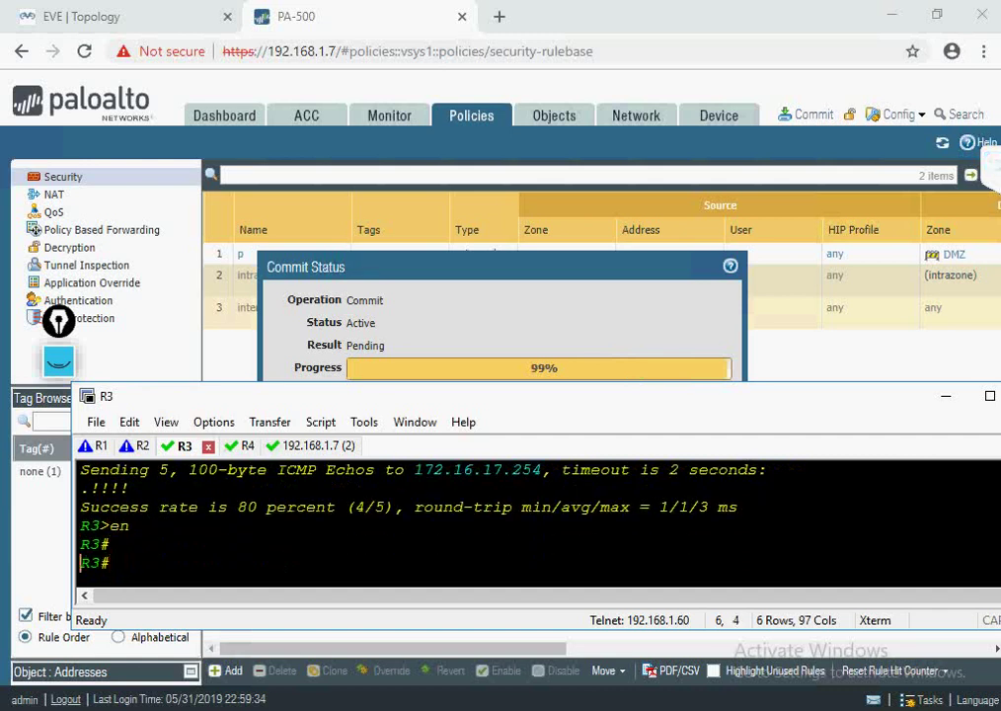
{"action": "type", "text": "conf t"}
{"action": "key", "text": "Return"}
{"action": "key", "text": "Return"}
{"action": "type", "text": "lin vty"}
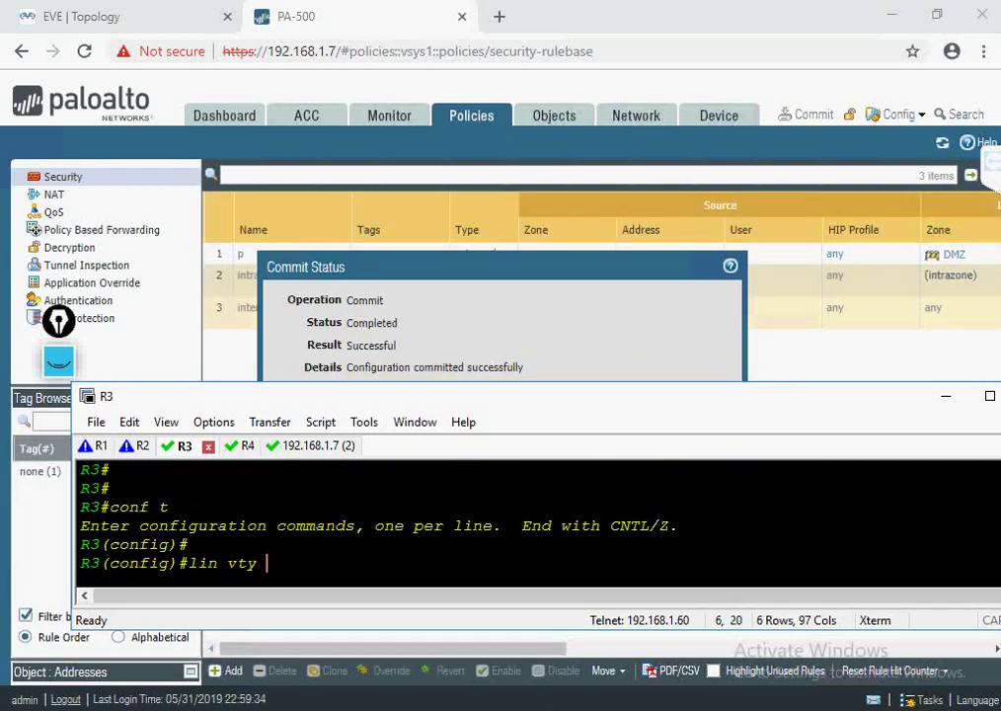
{"action": "key", "text": "BackSpace"}
{"action": "key", "text": "BackSpace"}
{"action": "key", "text": "BackSpace"}
{"action": "key", "text": "BackSpace"}
{"action": "key", "text": "BackSpace"}
{"action": "key", "text": "BackSpace"}
{"action": "key", "text": "BackSpace"}
{"action": "key", "text": "BackSpace"}
{"action": "key", "text": "ctrl+z"}
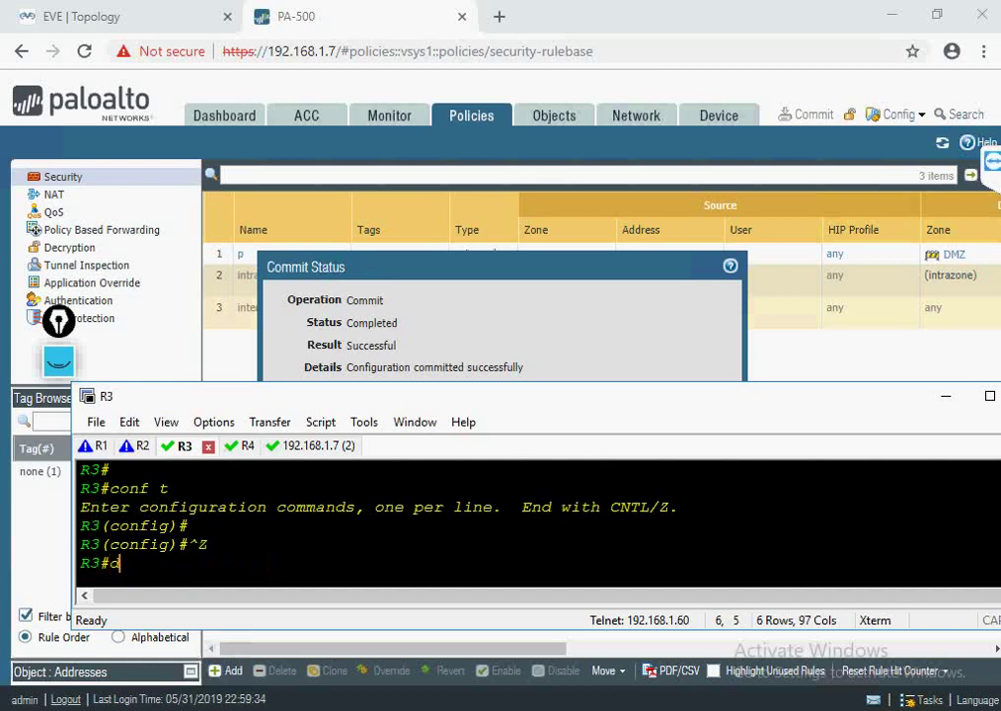
- Turn on ICMP packet debugging on R3 with deb ip icmp
{"action": "type", "text": "de"}
{"action": "key", "text": "Tab"}
{"action": "type", "text": "b ip i"}
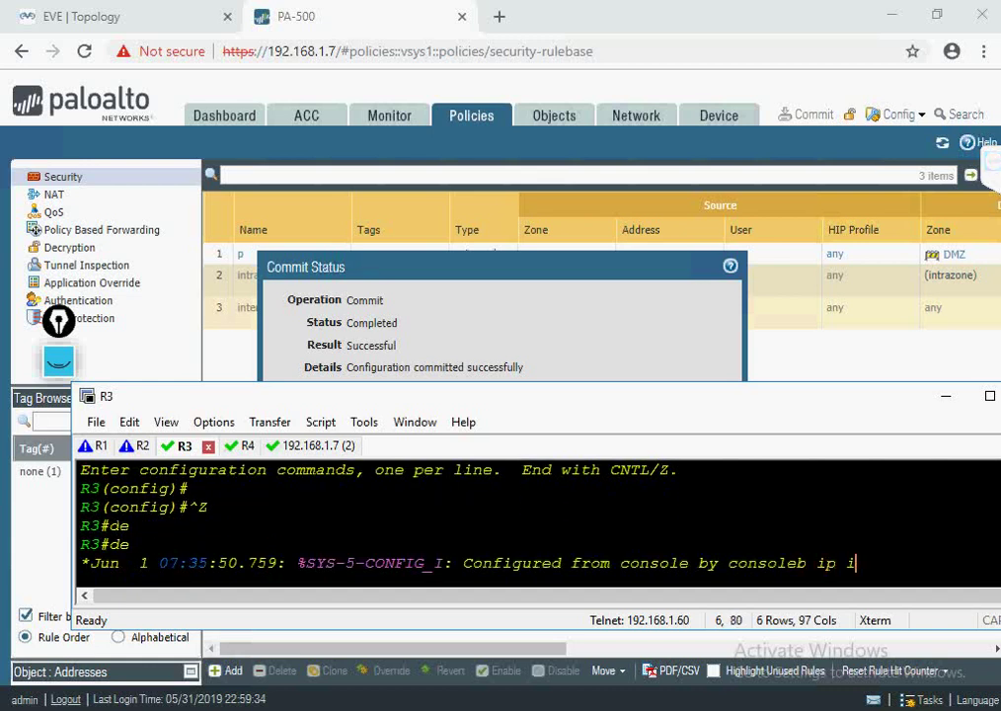
{"action": "type", "text": "c"}
{"action": "key", "text": "Tab"}
{"action": "key", "text": "Return"}
{"action": "key", "text": "Return"}
{"action": "key", "text": "Return"}
{"action": "key", "text": "Return"}
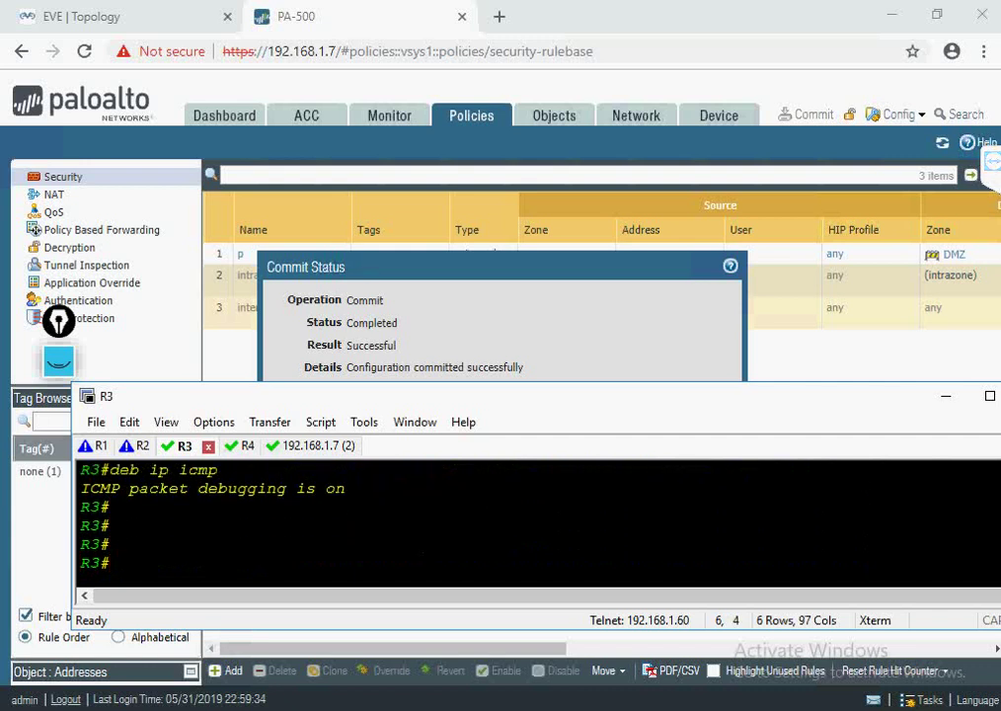
- Connect the R1 console, and list the firewall's sessions with show session all, leaving the command recalled at its prompt
{"action": "left_click", "coordinate": [85, 450]}
{"action": "left_click", "coordinate": [298, 447]}
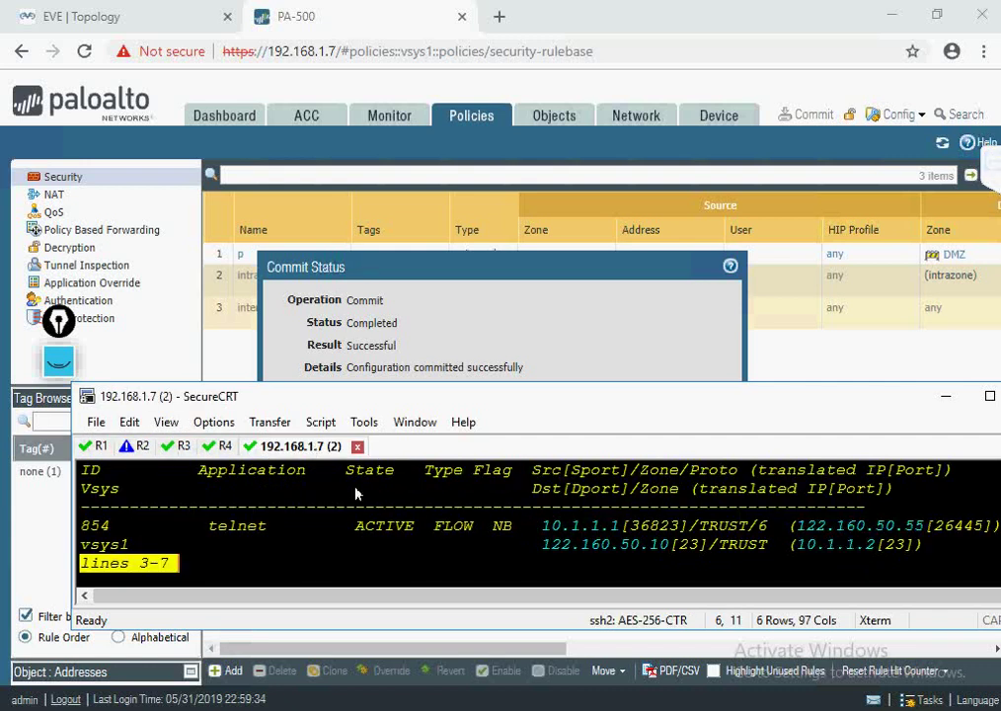
{"action": "key", "text": "q"}
{"action": "key", "text": "Up"}
{"action": "key", "text": "Return"}
{"action": "key", "text": "Return"}
{"action": "key", "text": "Return"}
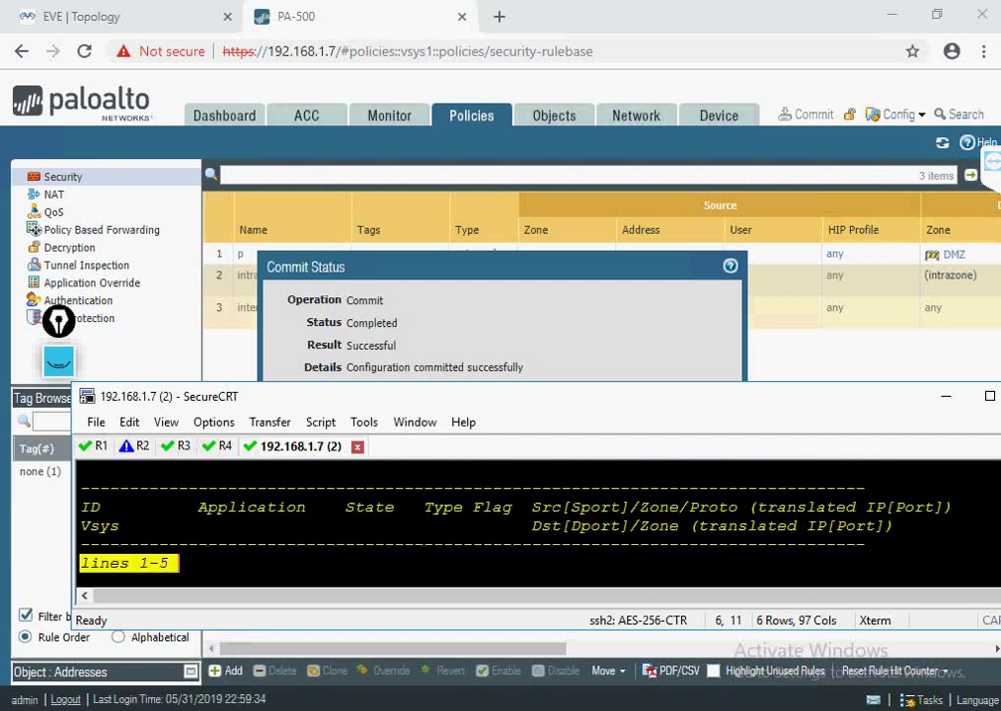
{"action": "key", "text": "q"}
{"action": "key", "text": "Return"}
{"action": "key", "text": "Return"}
{"action": "key", "text": "Return"}
{"action": "key", "text": "Return"}
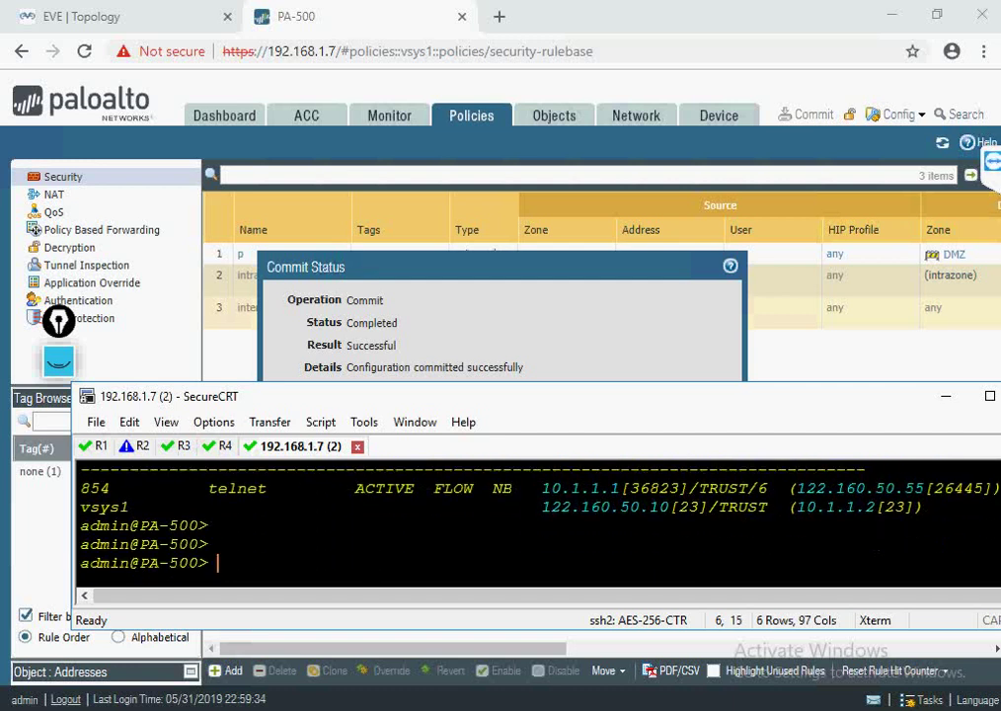
{"action": "key", "text": "Up"}
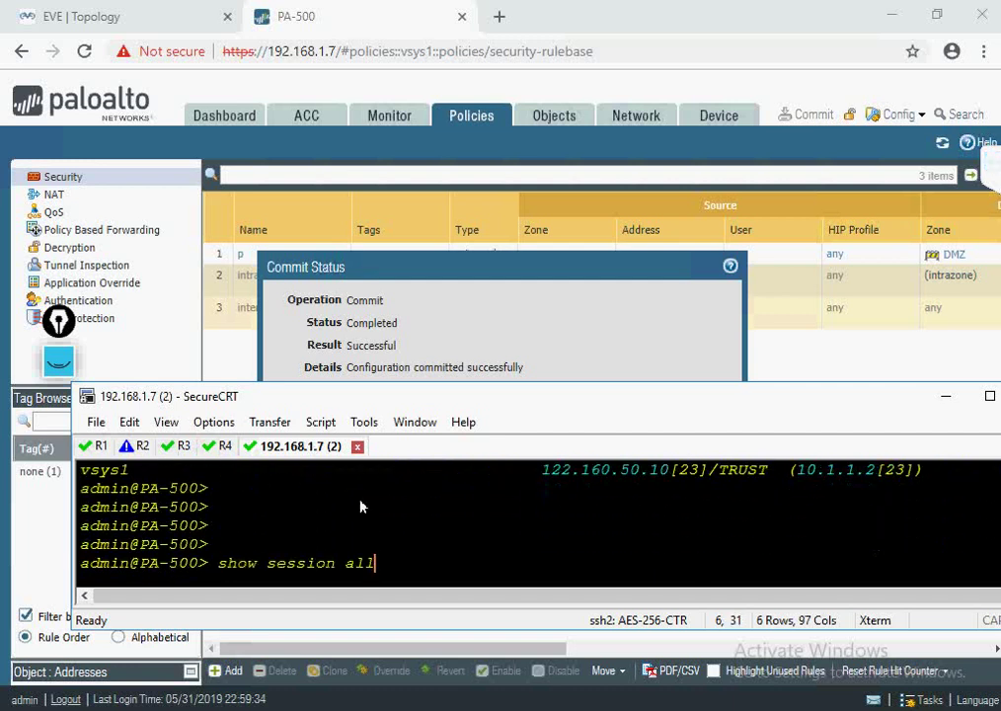
- End R1's open telnet session to 122.160.50.10 and return to the R1 prompt
{"action": "key", "text": "alt+1"}
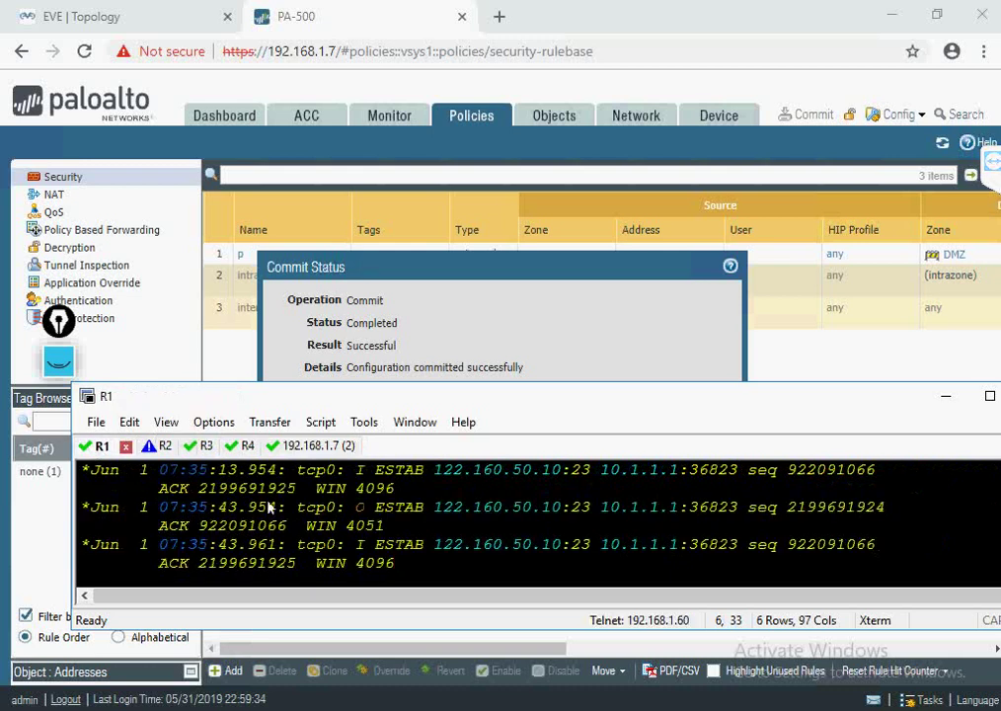
{"action": "key", "text": "Return"}
{"action": "key", "text": "Return"}
{"action": "key", "text": "Return"}
{"action": "key", "text": "Return"}
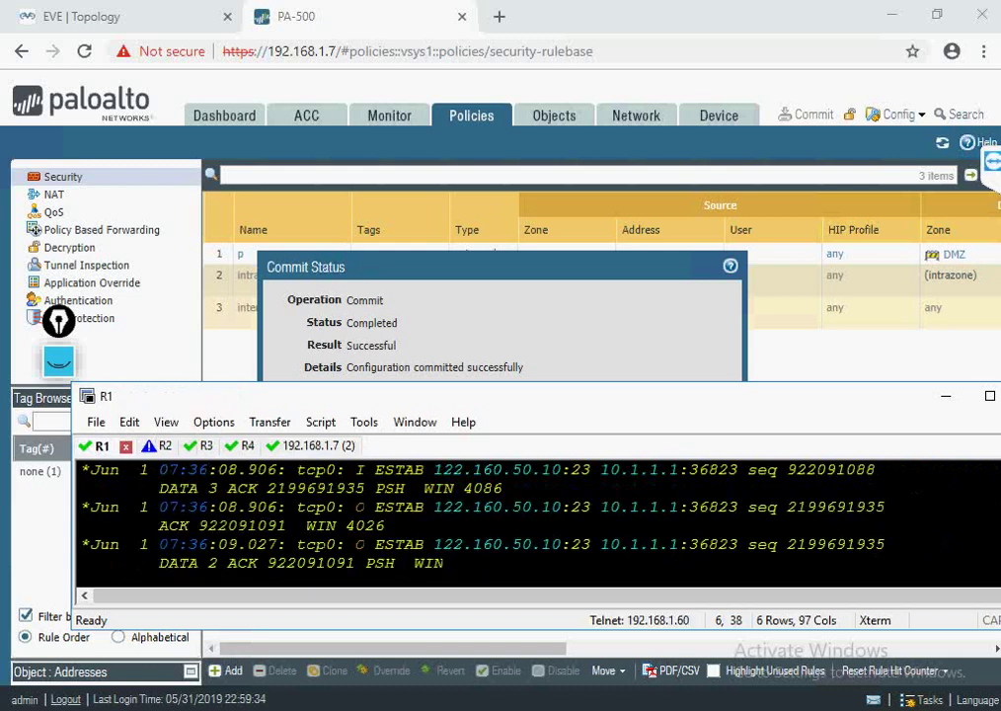
{"action": "key", "text": "Return"}
{"action": "key", "text": "Return"}
{"action": "key", "text": "Return"}
{"action": "key", "text": "Return"}
{"action": "key", "text": "Return"}
{"action": "key", "text": "Return"}
- Ping the public address 122.160.50.10 from R1
{"action": "type", "text": "ping 122.16"}
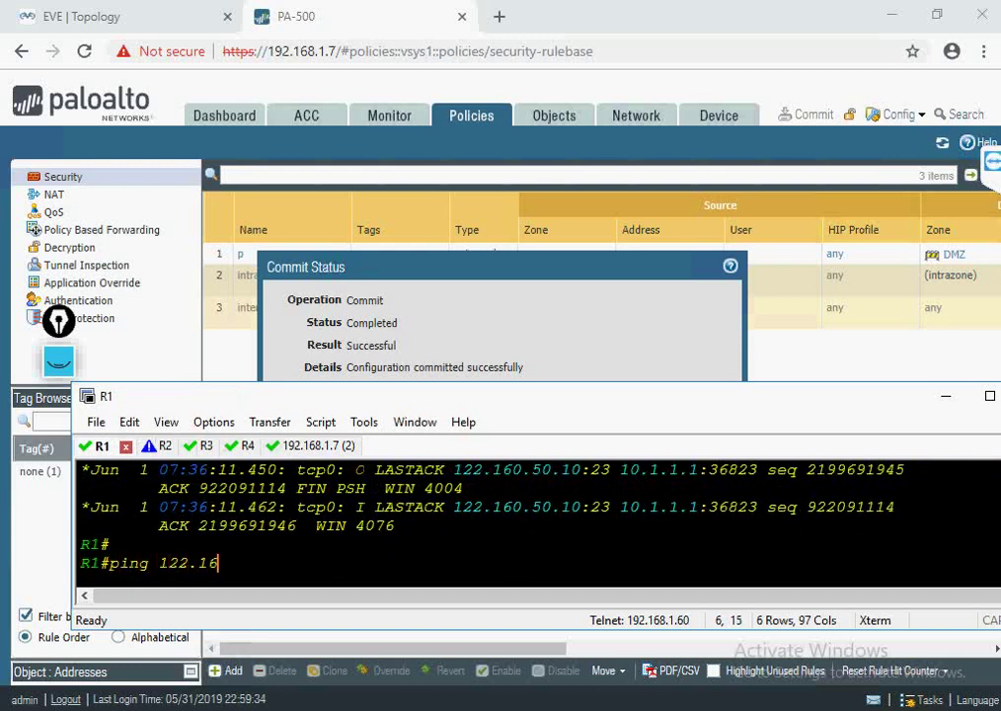
{"action": "type", "text": "0.50"}
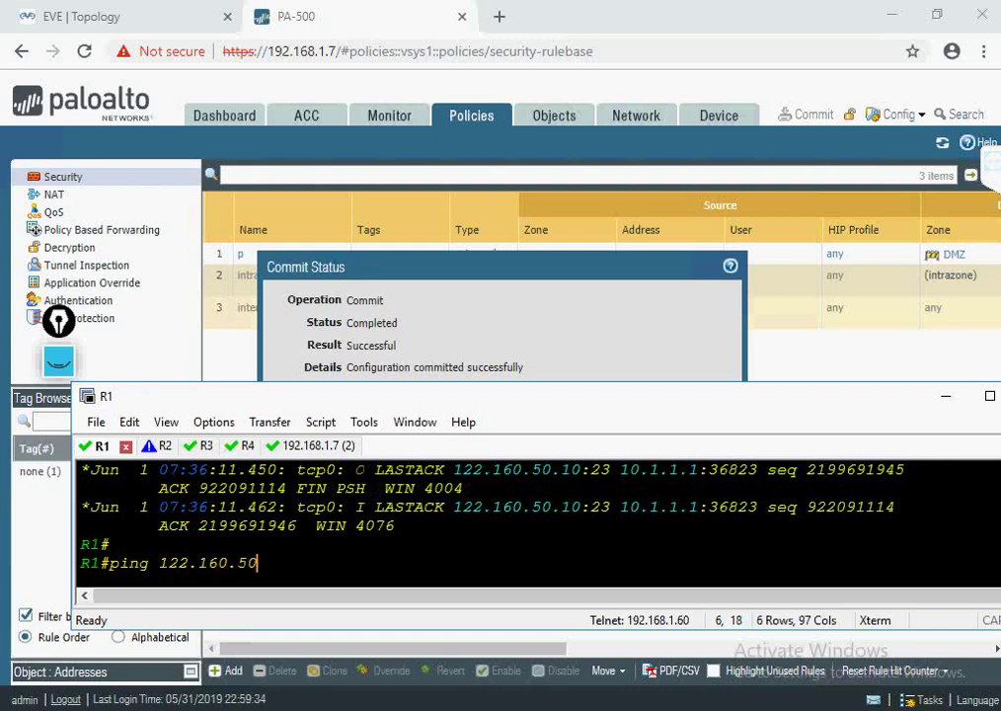
{"action": "type", "text": ".10"}
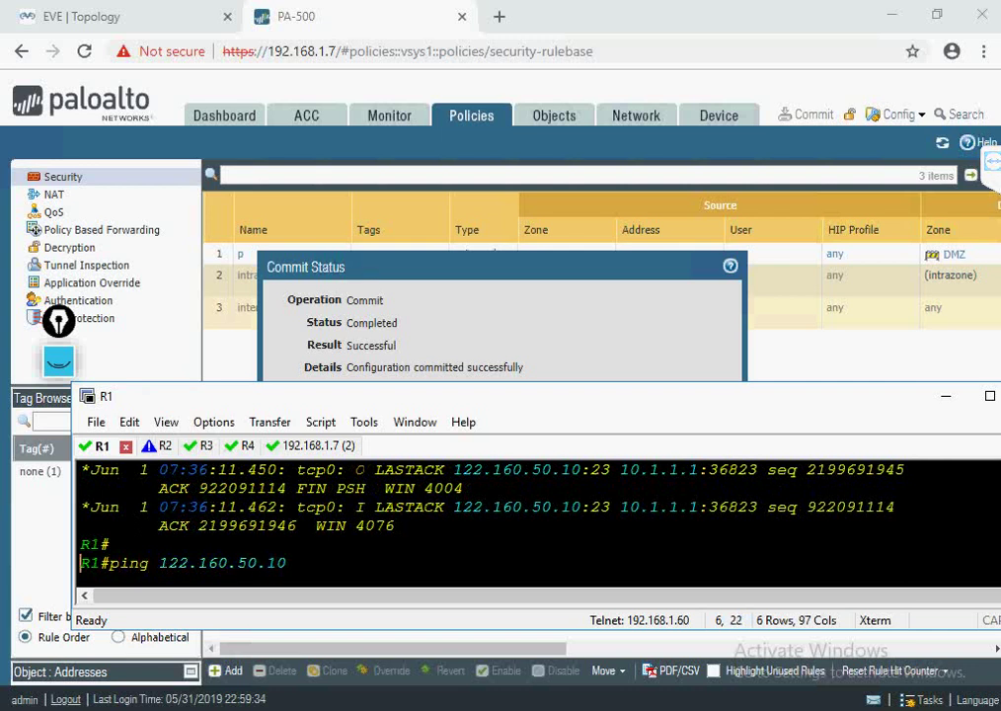
{"action": "key", "text": "Return"}
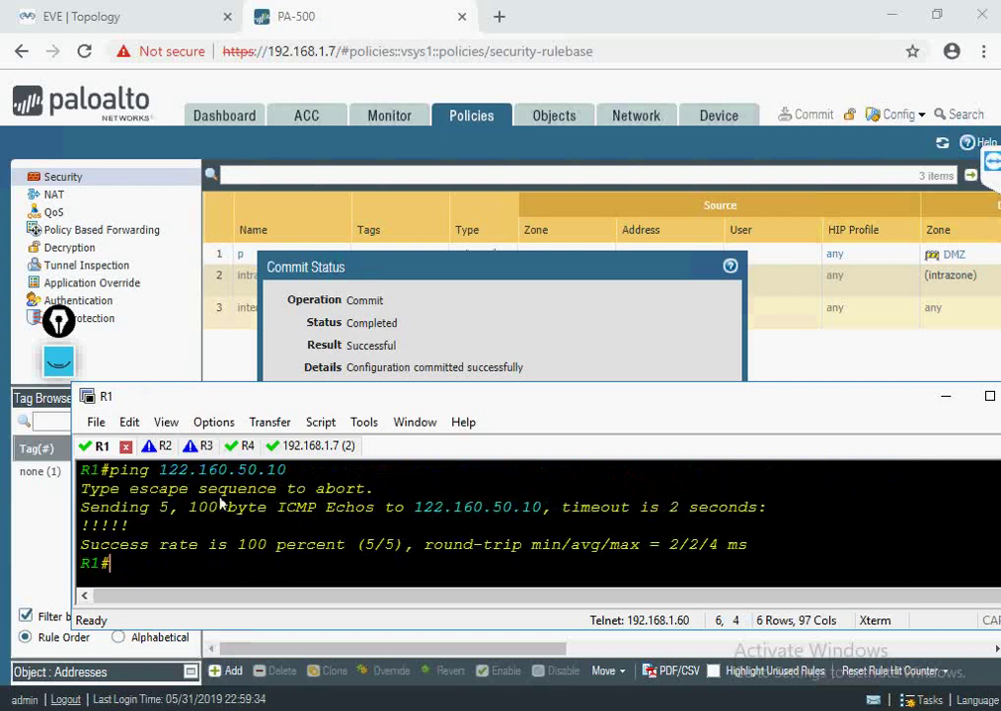
- Examine the echo-reply addresses in R3's ICMP debug output and compare them with the address pinged from R1
{"action": "left_click", "coordinate": [198, 447]}
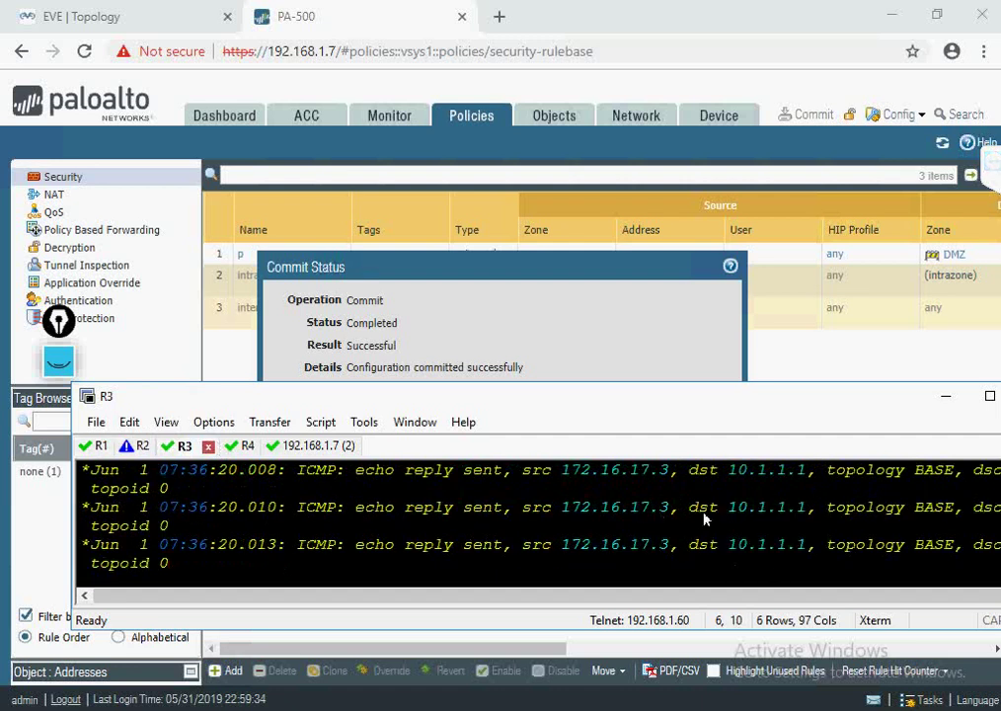
{"action": "left_click_drag", "start_coordinate": [737, 510], "coordinate": [819, 511]}
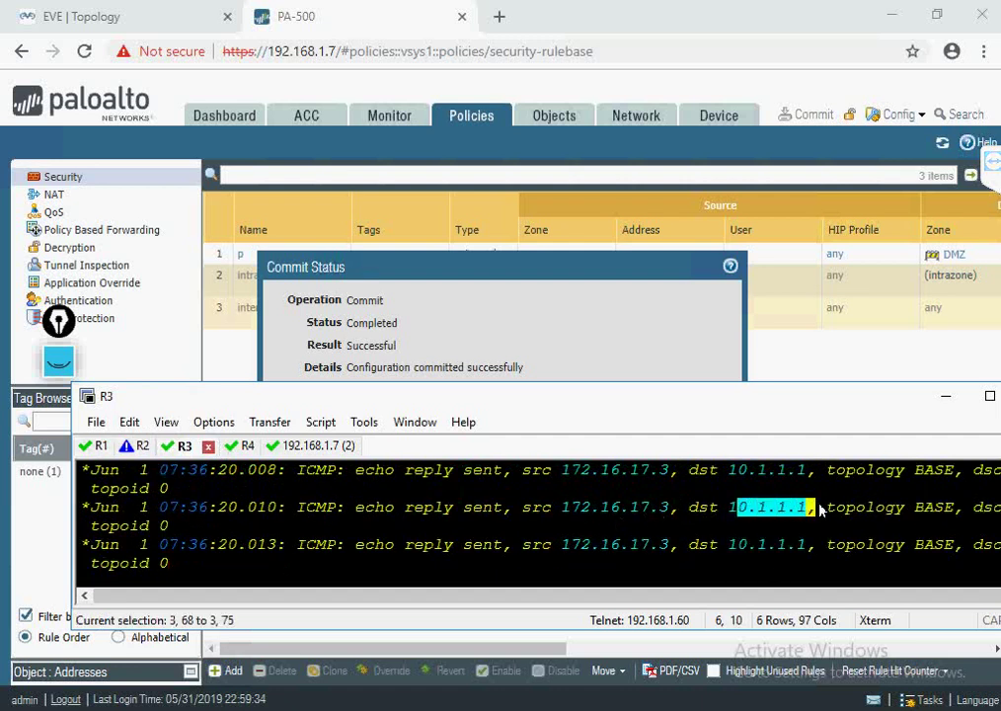
{"action": "left_click", "coordinate": [99, 446]}
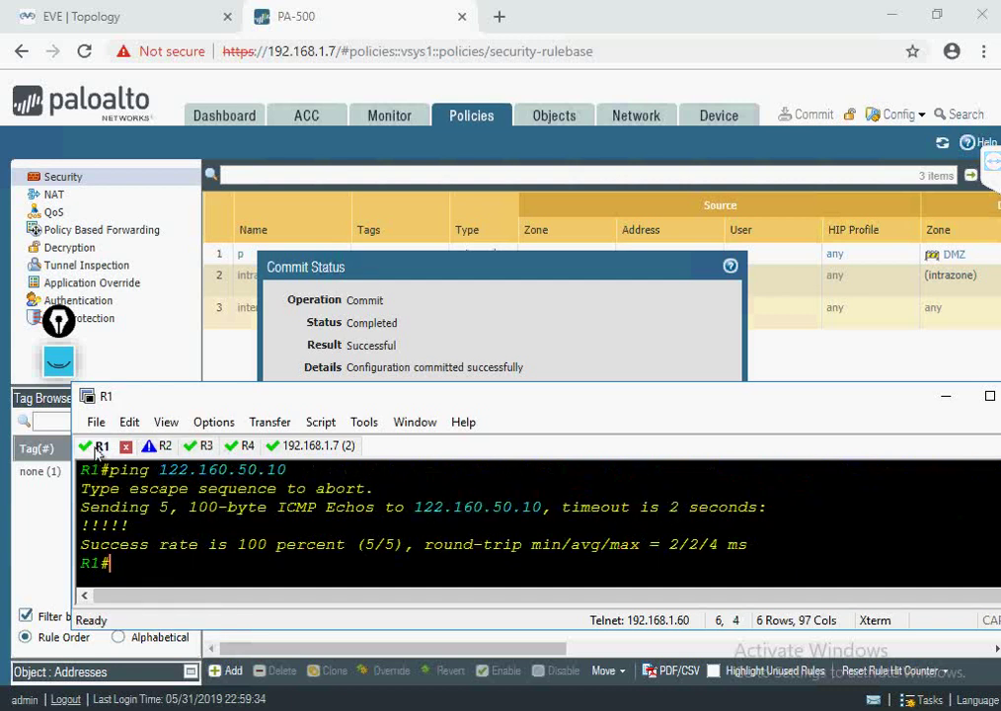
{"action": "left_click_drag", "start_coordinate": [414, 507], "coordinate": [542, 510]}
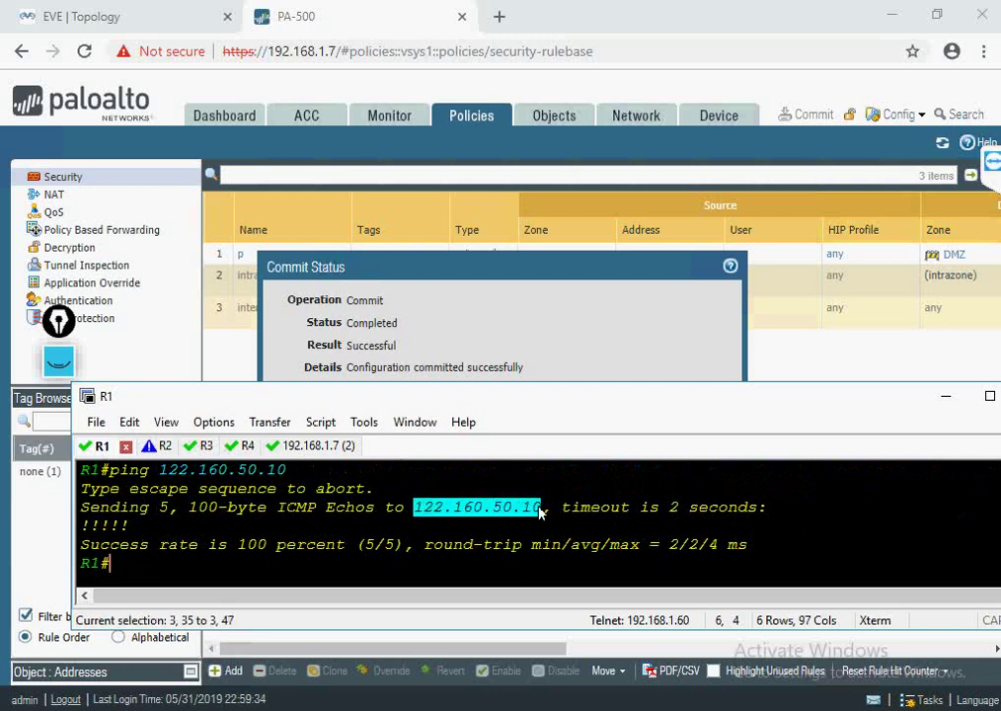
- List the firewall's sessions again with show session all, and move the terminal window so the full session lines fit on screen
{"action": "left_click", "coordinate": [297, 447]}
{"action": "key", "text": "Return"}
{"action": "key", "text": "q"}
{"action": "key", "text": "Return"}
{"action": "left_click_drag", "start_coordinate": [659, 402], "coordinate": [593, 342]}
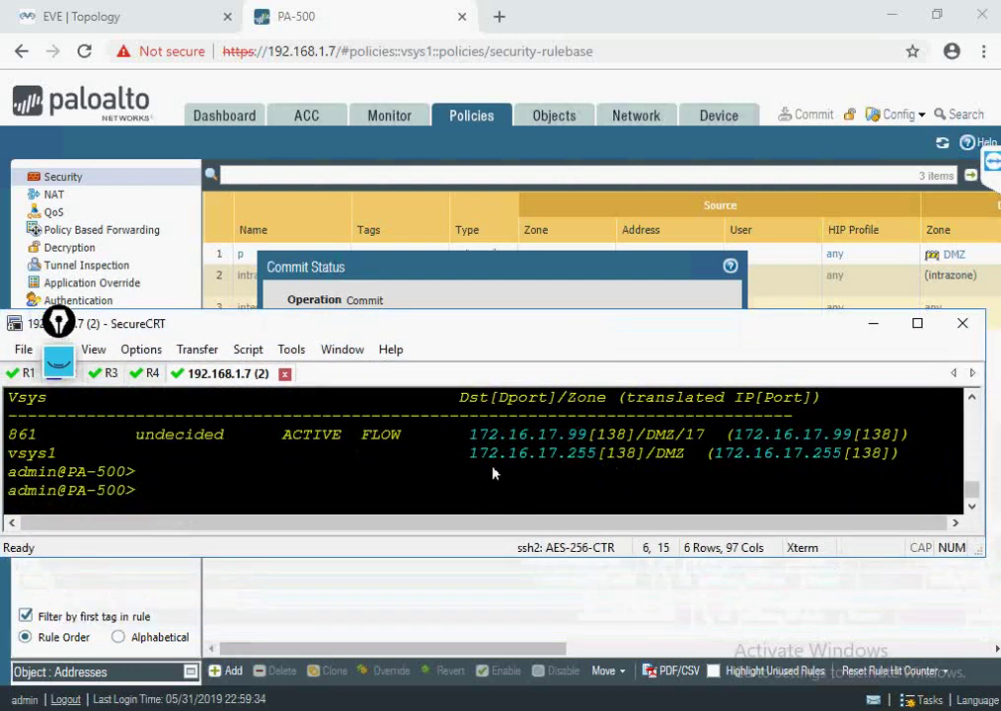
{"action": "key", "text": "Return"}
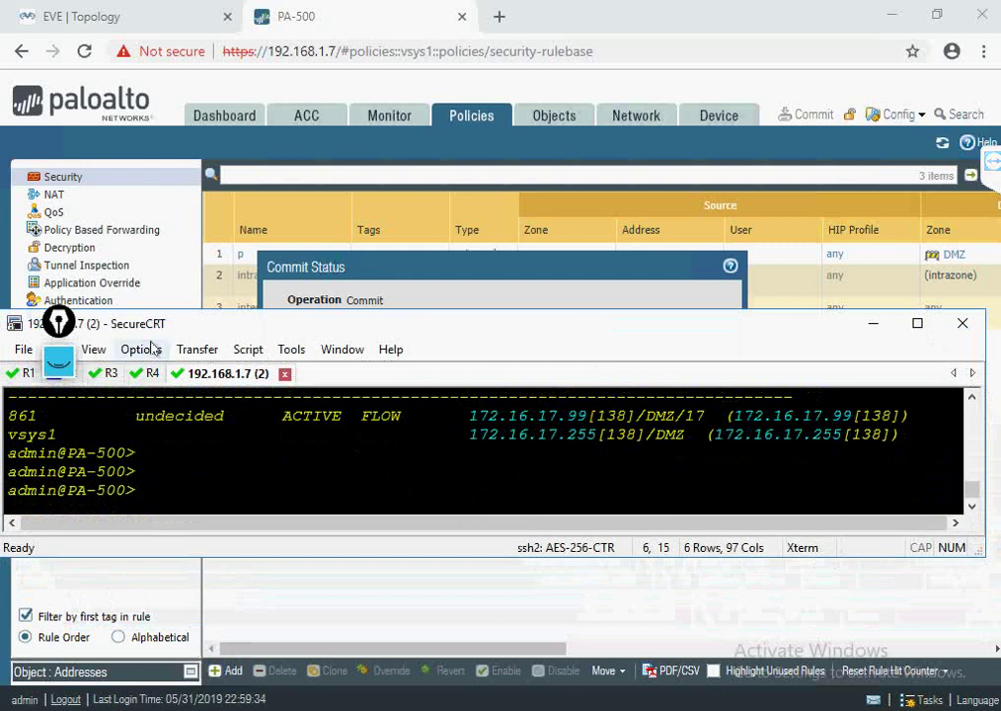
- Ping the public address 122.160.50.10 from R1 with a repeat count of 1000
{"action": "left_click_drag", "start_coordinate": [347, 326], "coordinate": [553, 337]}
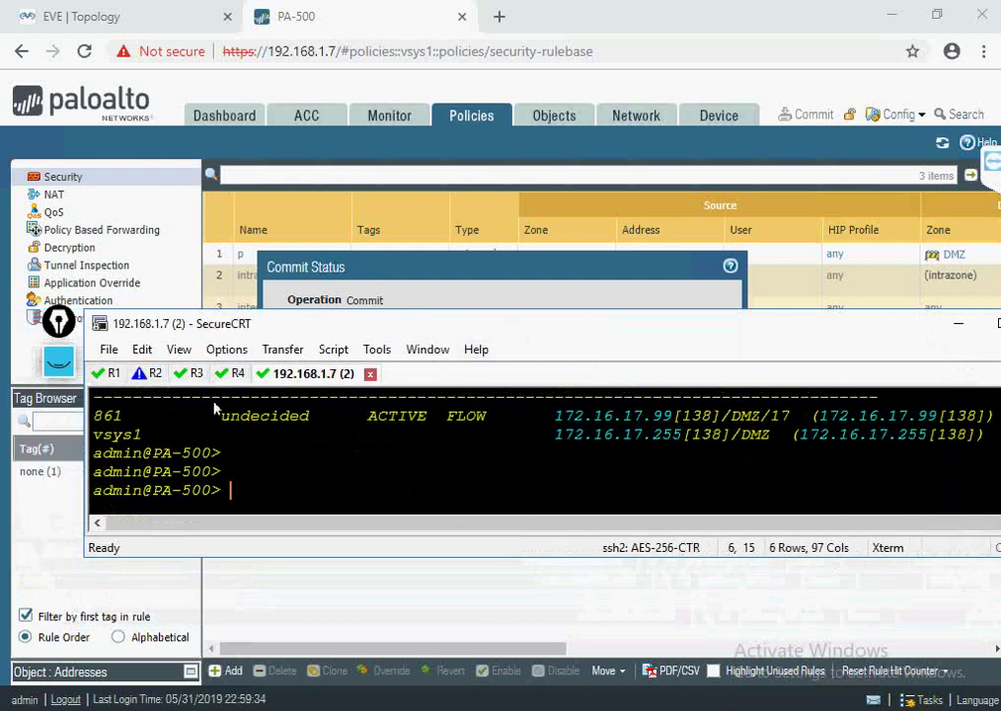
{"action": "left_click", "coordinate": [111, 373]}
{"action": "key", "text": "Up"}
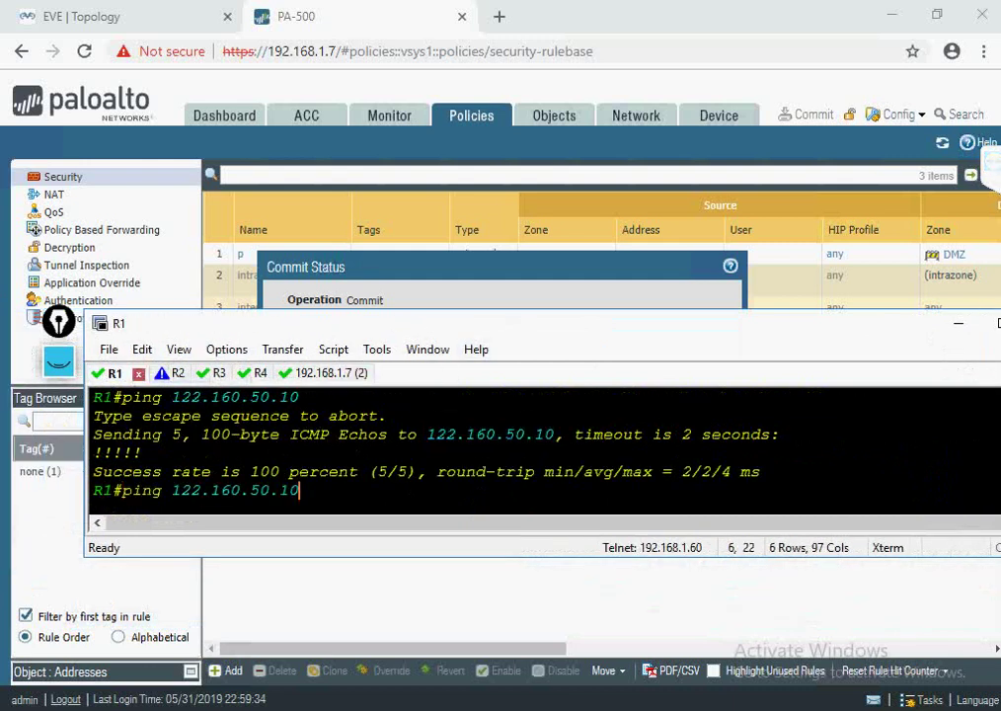
{"action": "type", "text": "re"}
{"action": "key", "text": "Tab"}
{"action": "type", "text": "t"}
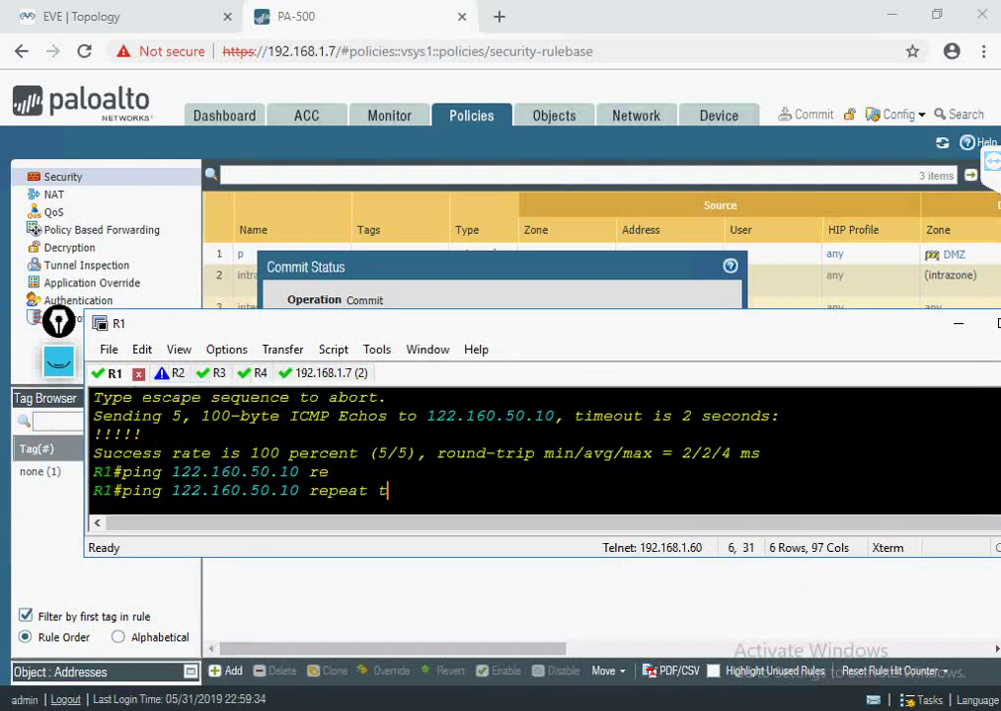
{"action": "key", "text": "BackSpace"}
{"action": "type", "text": "1000"}
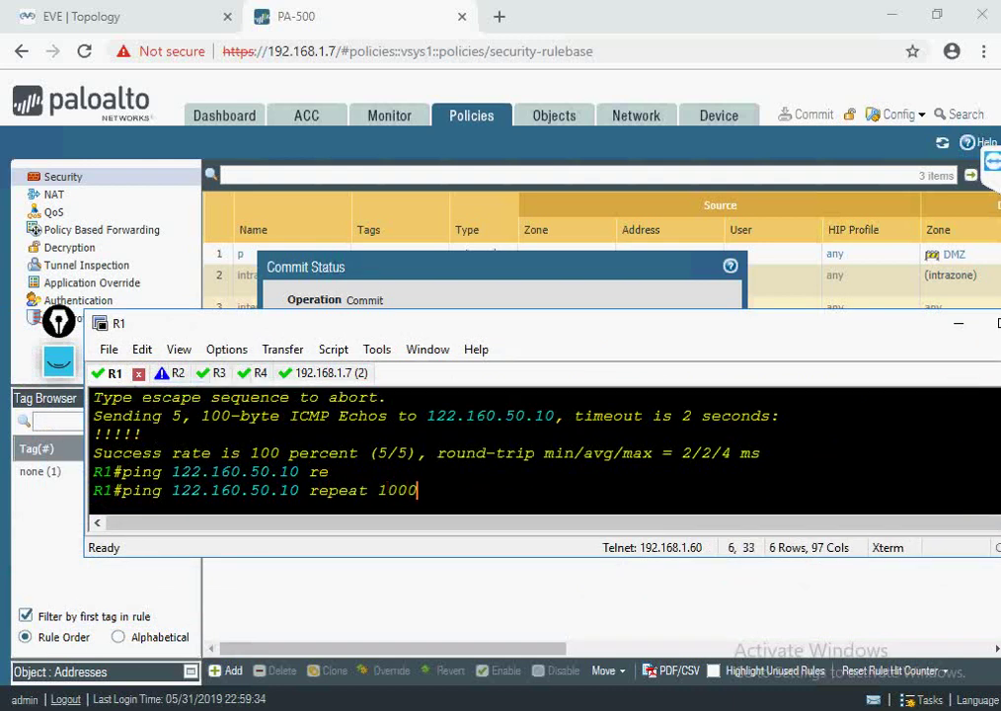
{"action": "key", "text": "Return"}
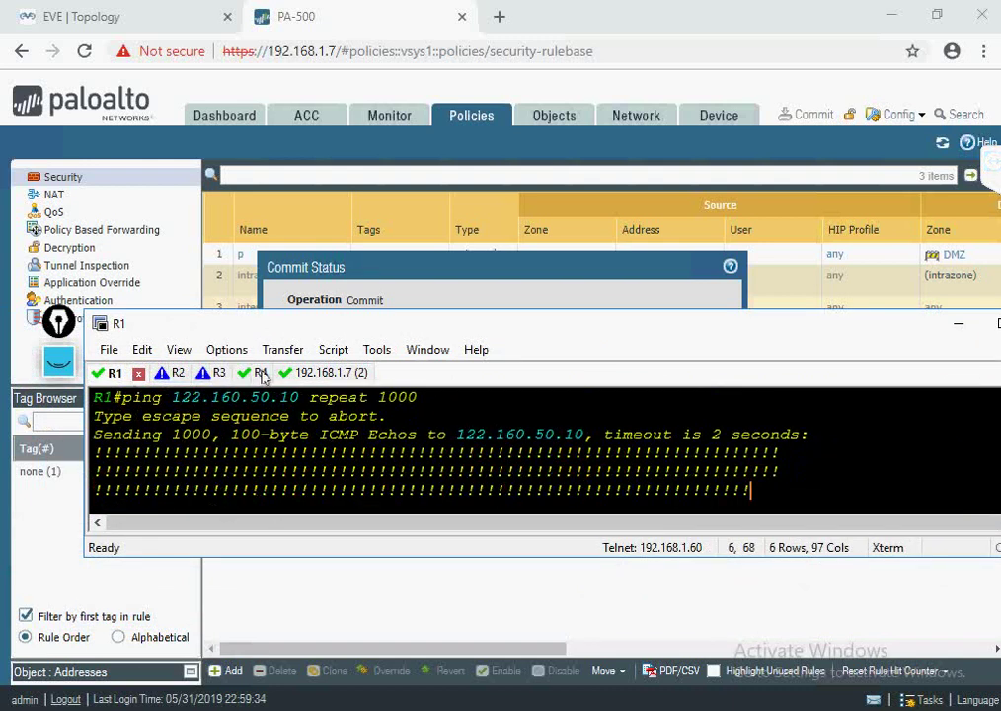
- List the firewall's active sessions with show session all while R1's repeated ping is running
{"action": "left_click", "coordinate": [299, 375]}
{"action": "type", "text": "show session all"}
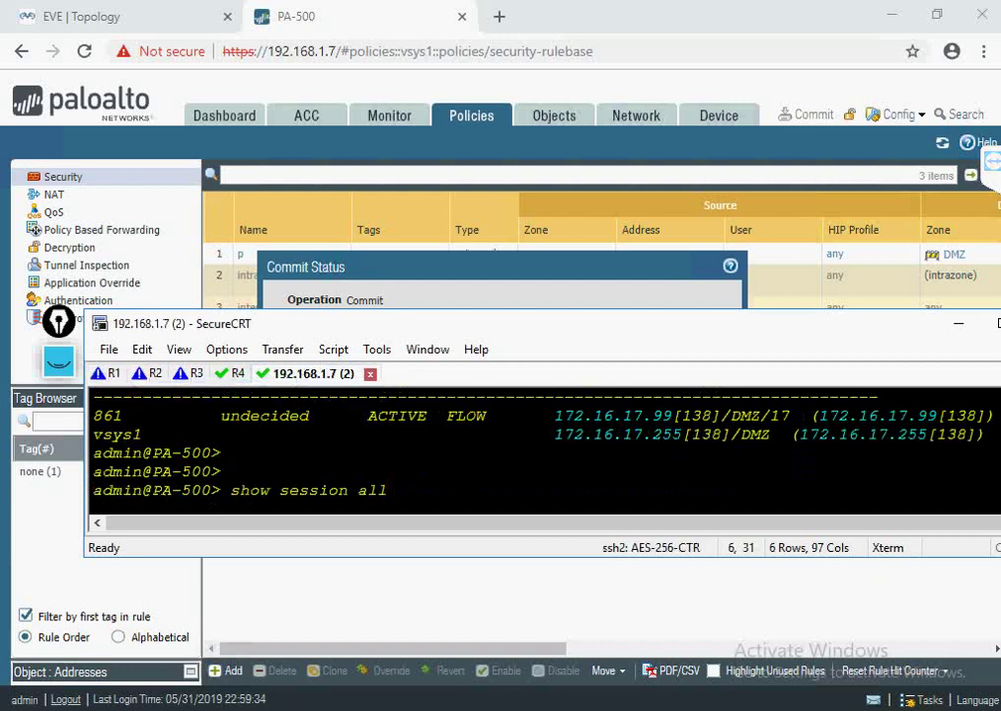
{"action": "key", "text": "Return"}
{"action": "key", "text": "Return"}
{"action": "key", "text": "Return"}
{"action": "key", "text": "Return"}
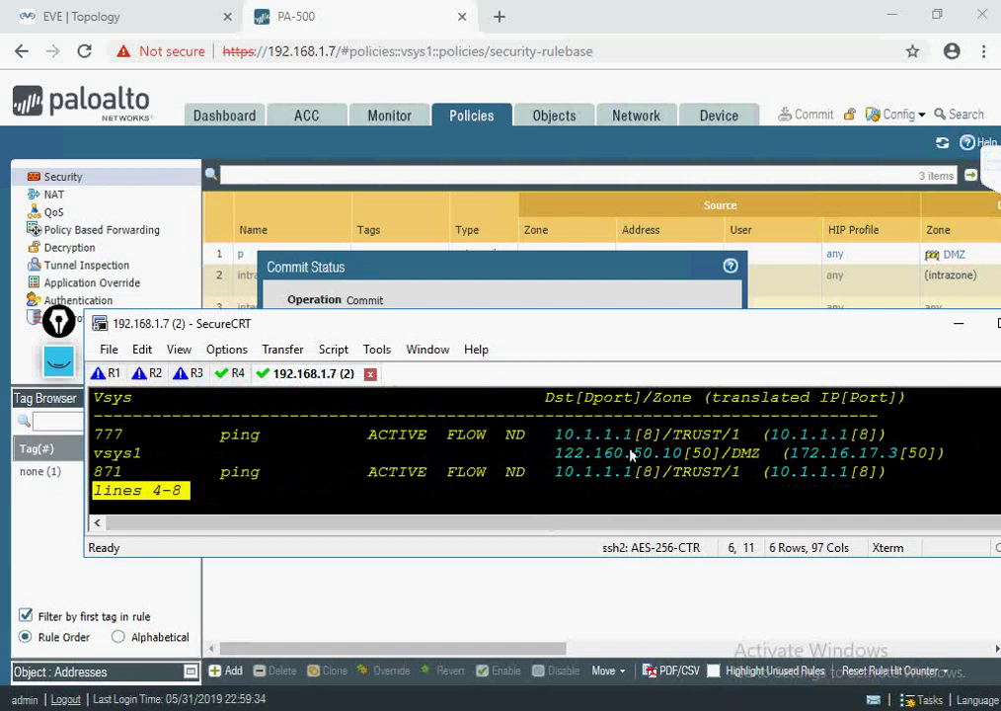
- Compare the source, original destination and translated destination addresses in the first ping session entry
{"action": "left_click_drag", "start_coordinate": [556, 437], "coordinate": [648, 439]}
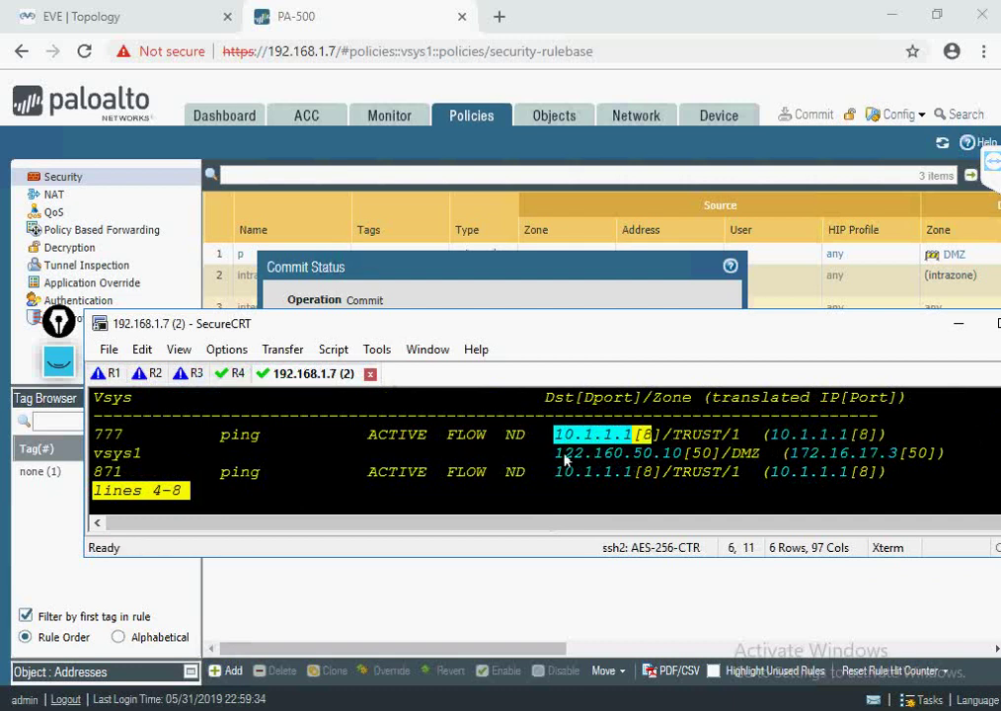
{"action": "left_click_drag", "start_coordinate": [564, 455], "coordinate": [670, 460]}
{"action": "left_click_drag", "start_coordinate": [800, 456], "coordinate": [946, 457]}
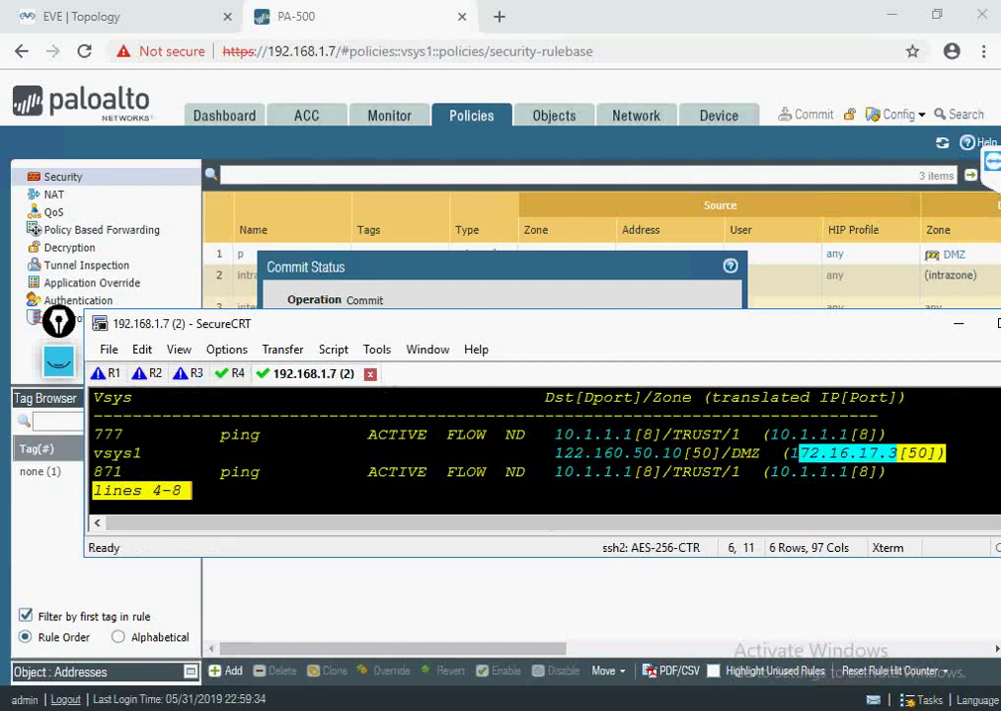
{"action": "left_click", "coordinate": [904, 491]}
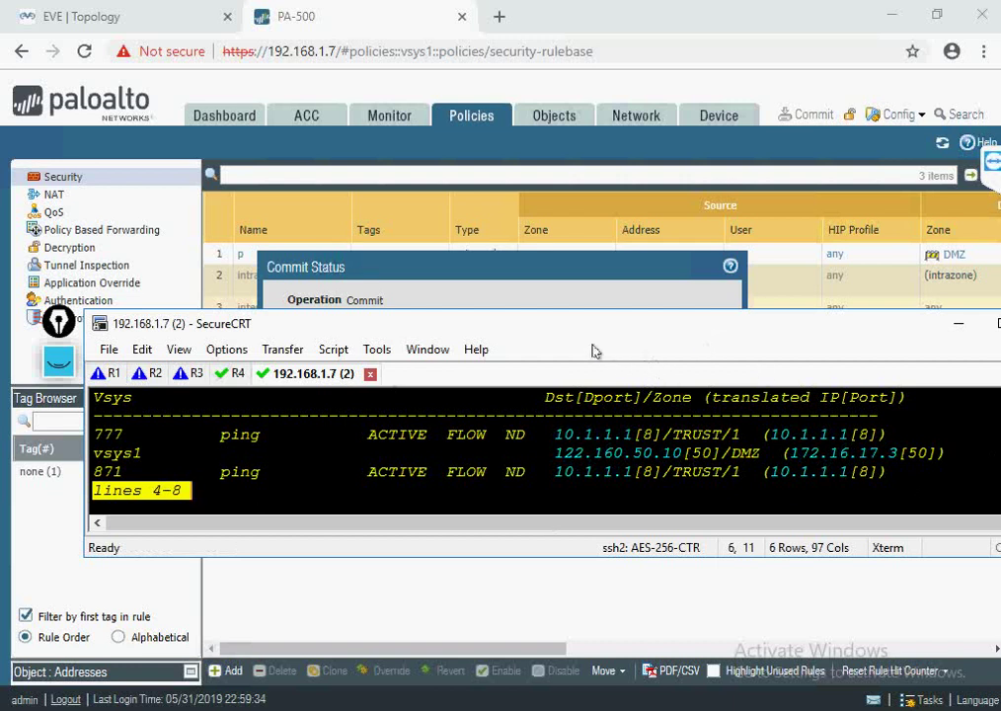
- Dismiss the commit status and review the firewall's address objects and address groups
{"action": "left_click_drag", "start_coordinate": [603, 324], "coordinate": [682, 375]}
{"action": "left_click", "coordinate": [696, 515]}
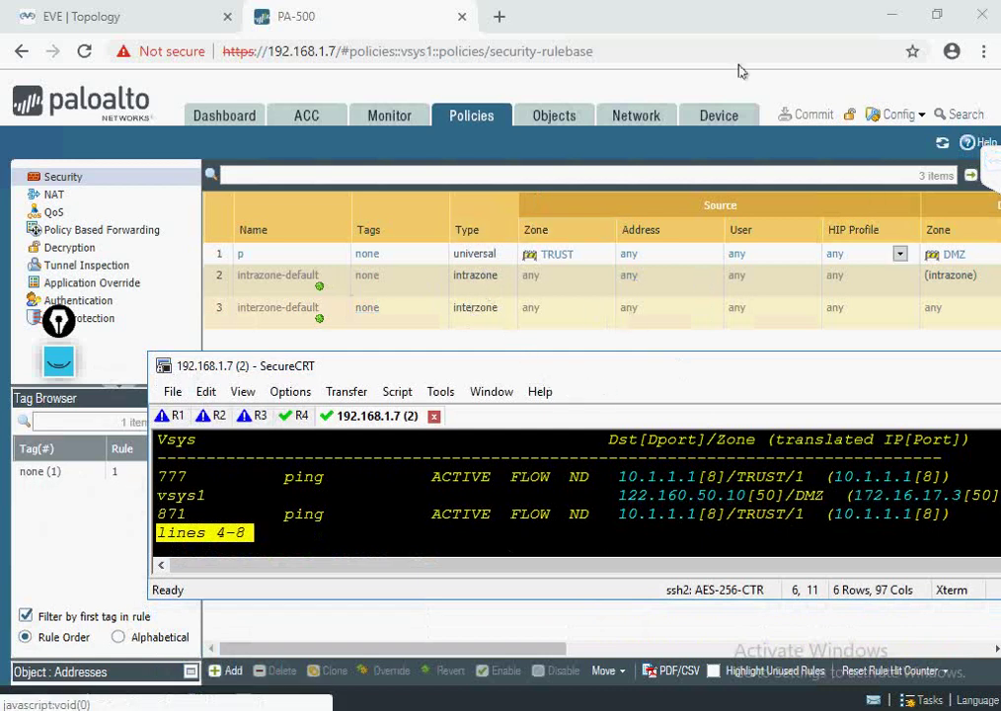
{"action": "left_click", "coordinate": [560, 118]}
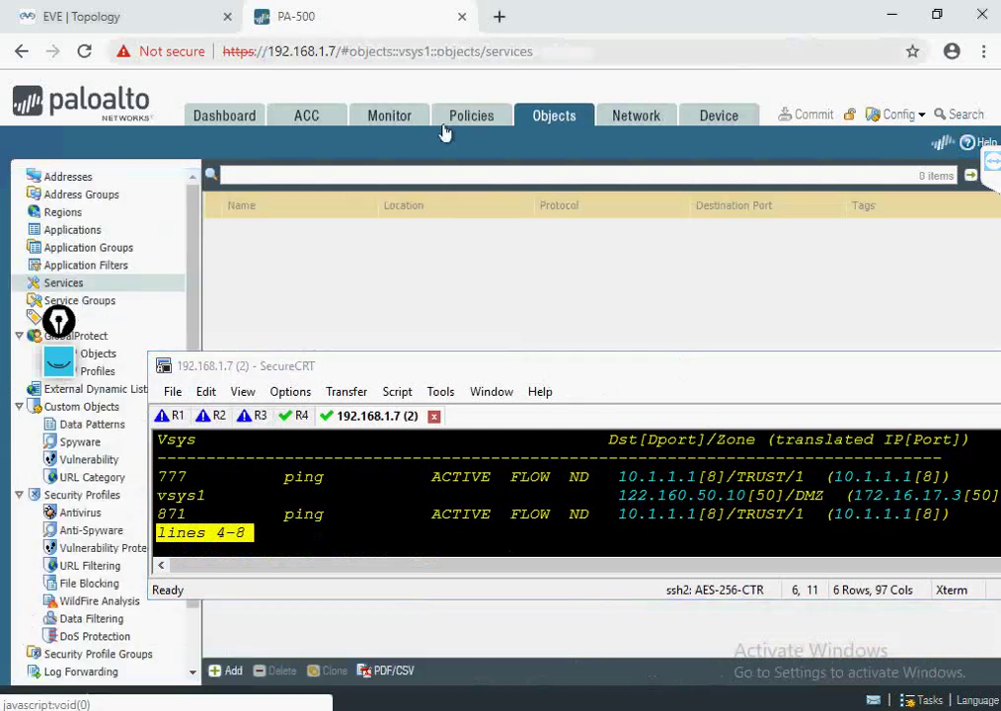
{"action": "left_click", "coordinate": [82, 176]}
{"action": "left_click_drag", "start_coordinate": [396, 378], "coordinate": [623, 376]}
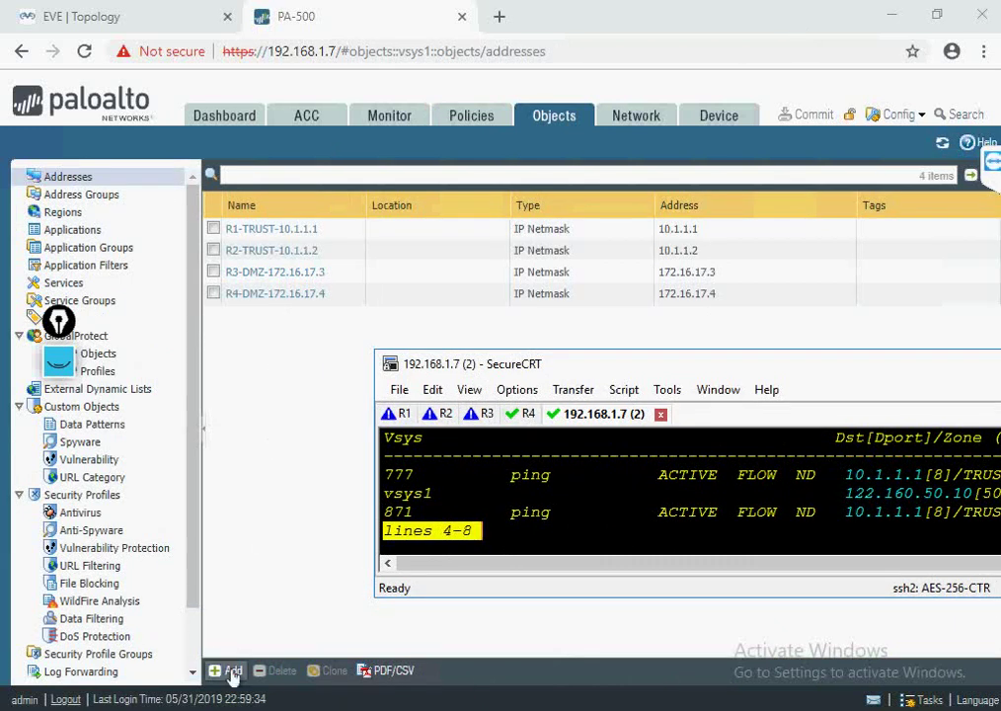
{"action": "left_click", "coordinate": [108, 198]}
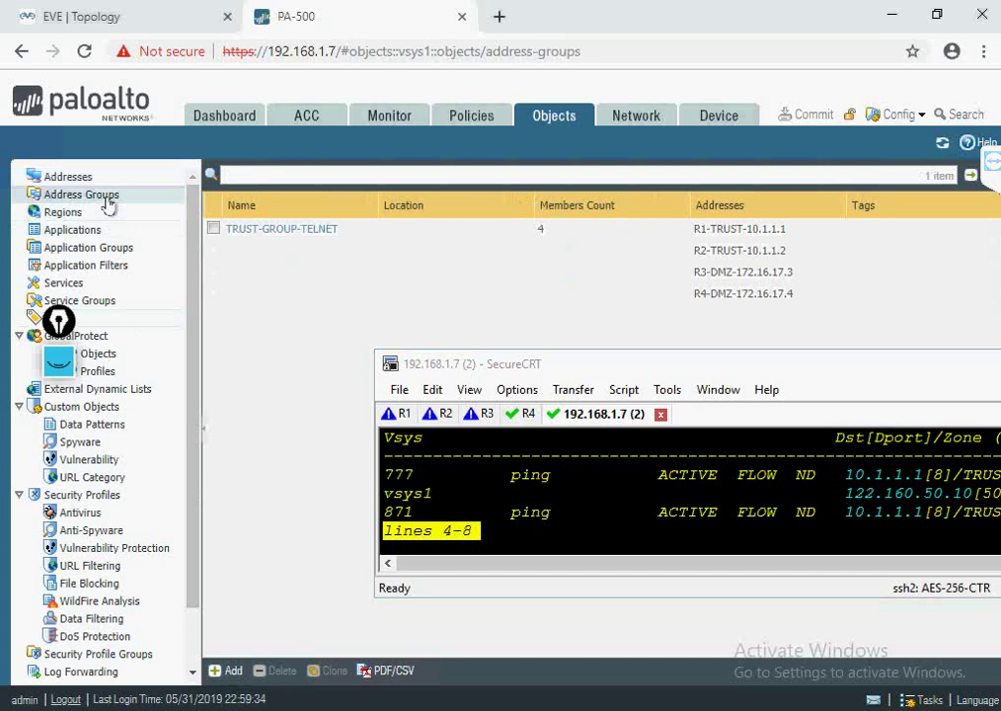
- Open a form for a new address group and examine the group types it offers
{"action": "left_click", "coordinate": [229, 671]}
{"action": "left_click", "coordinate": [538, 366]}
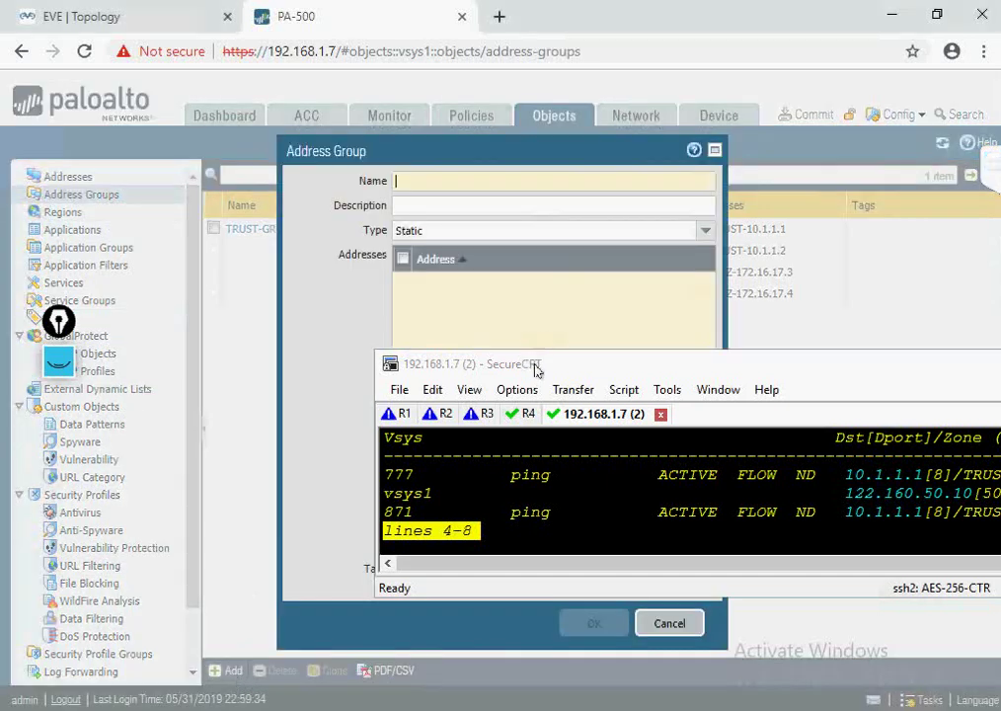
{"action": "left_click_drag", "start_coordinate": [677, 378], "coordinate": [960, 432]}
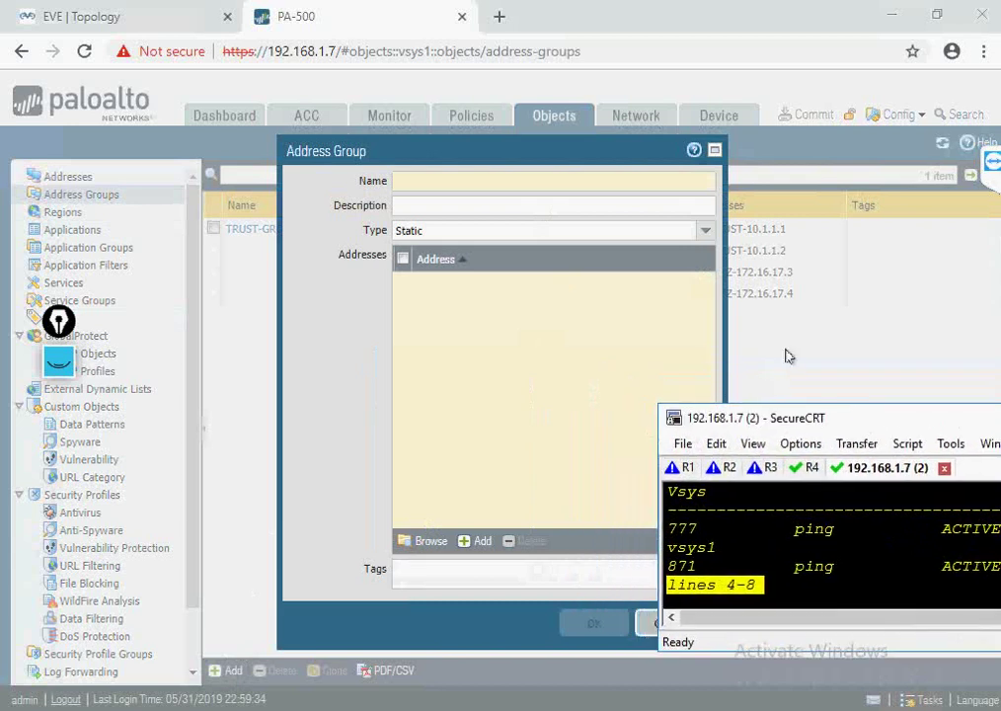
{"action": "left_click", "coordinate": [707, 232]}
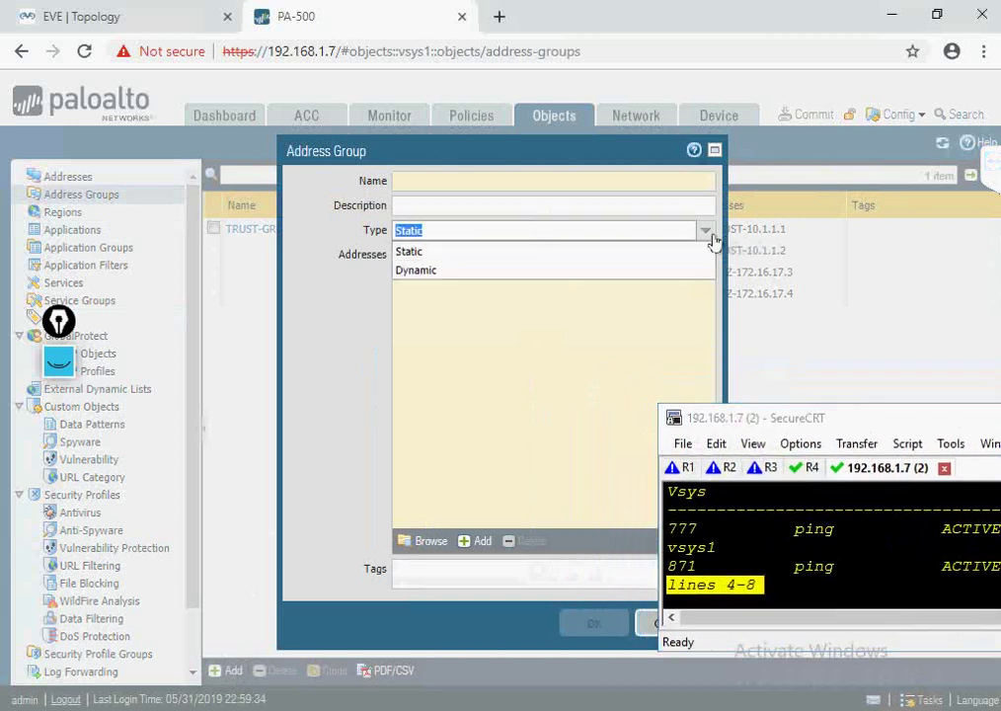
{"action": "left_click", "coordinate": [638, 256]}
{"action": "left_click", "coordinate": [239, 357]}
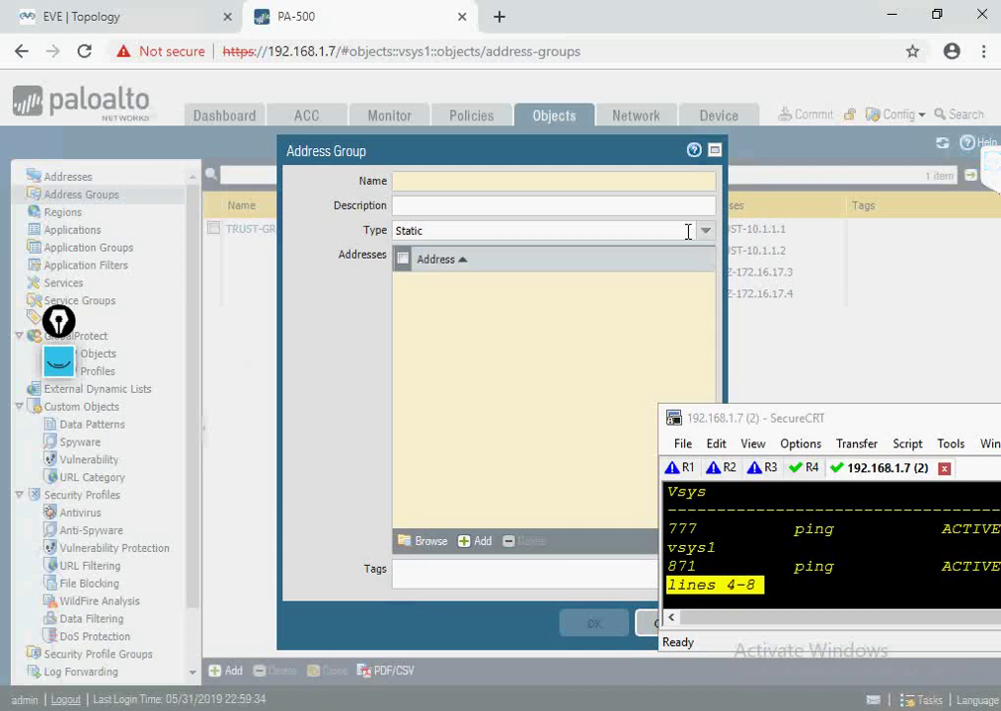
{"action": "left_click", "coordinate": [457, 259]}
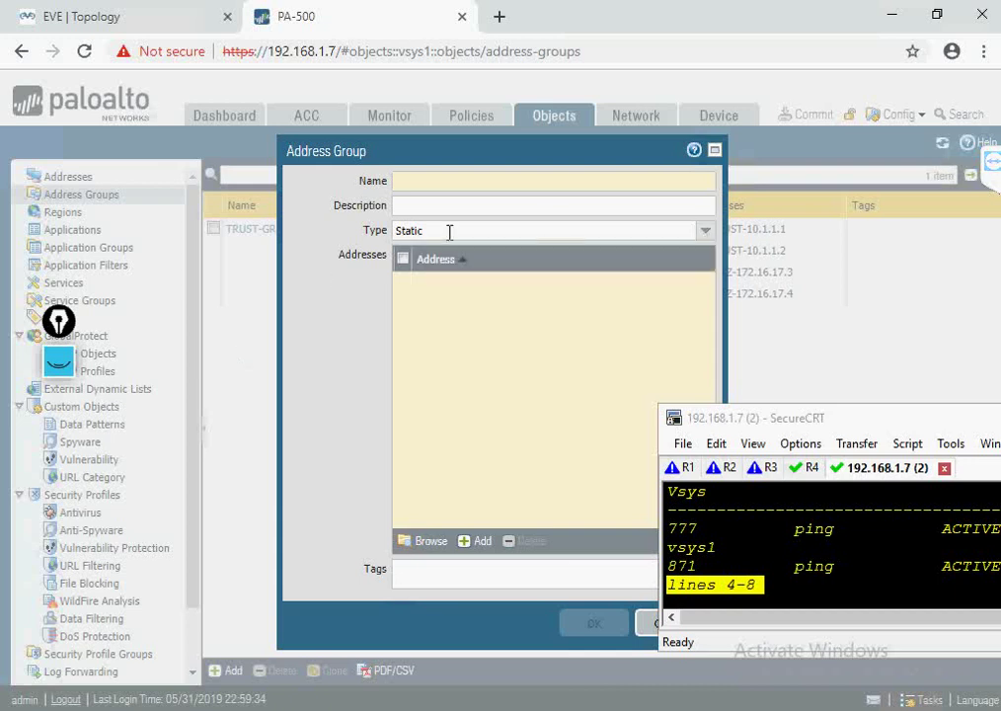
- Review the lab topology in EVE, and return to the firewall page with the terminal's full session lines in view
{"action": "left_click", "coordinate": [116, 20]}
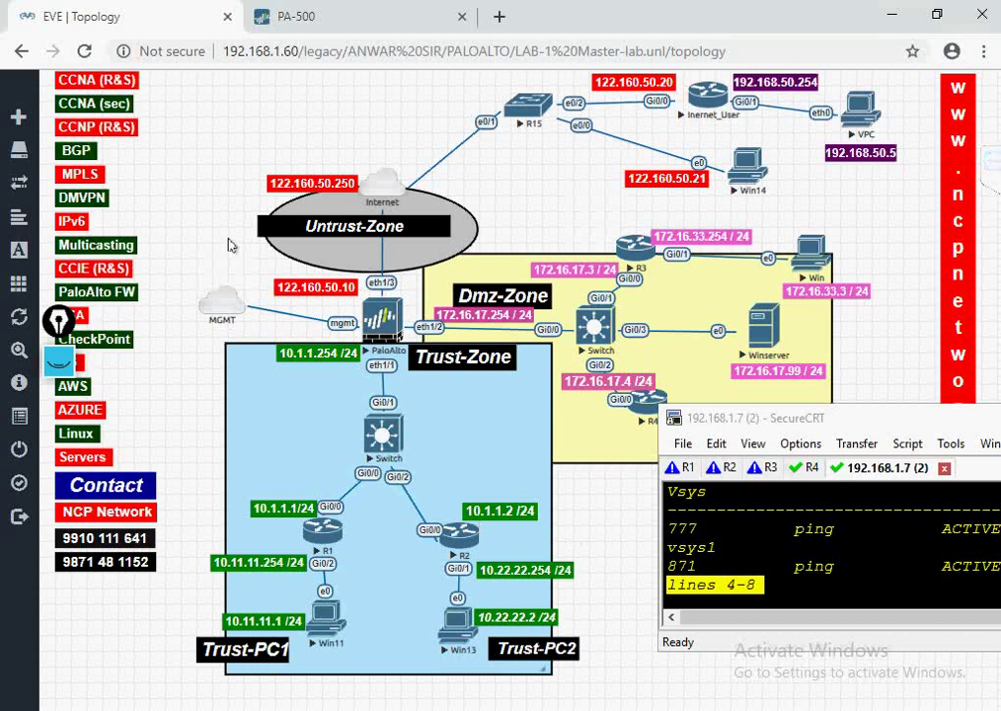
{"action": "left_click", "coordinate": [335, 20]}
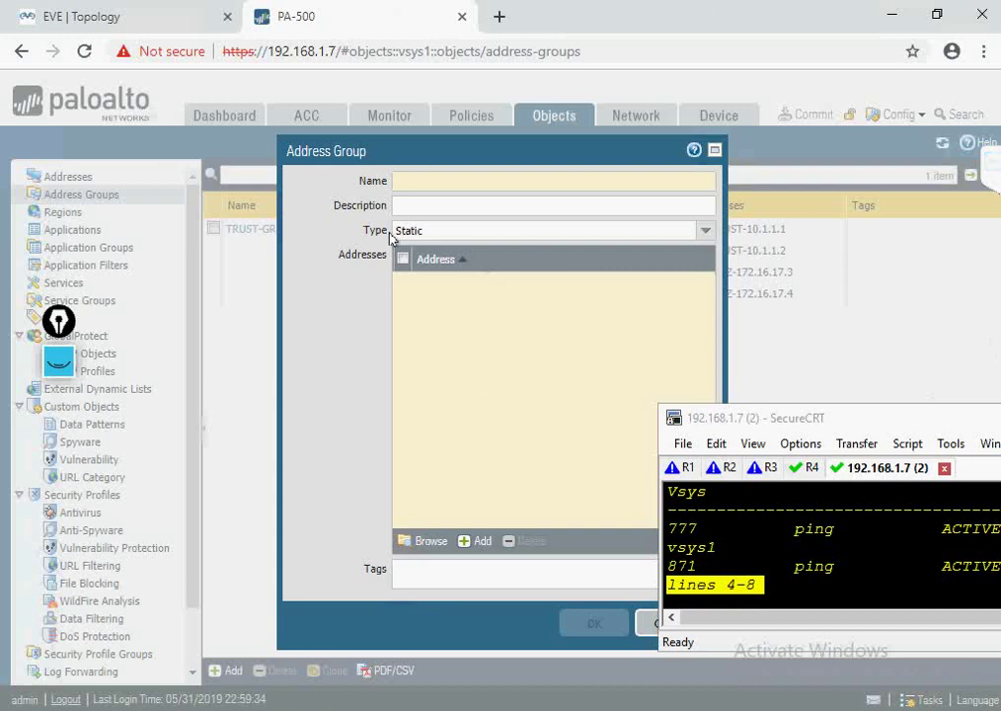
{"action": "left_click", "coordinate": [935, 427]}
{"action": "left_click_drag", "start_coordinate": [935, 428], "coordinate": [299, 313]}
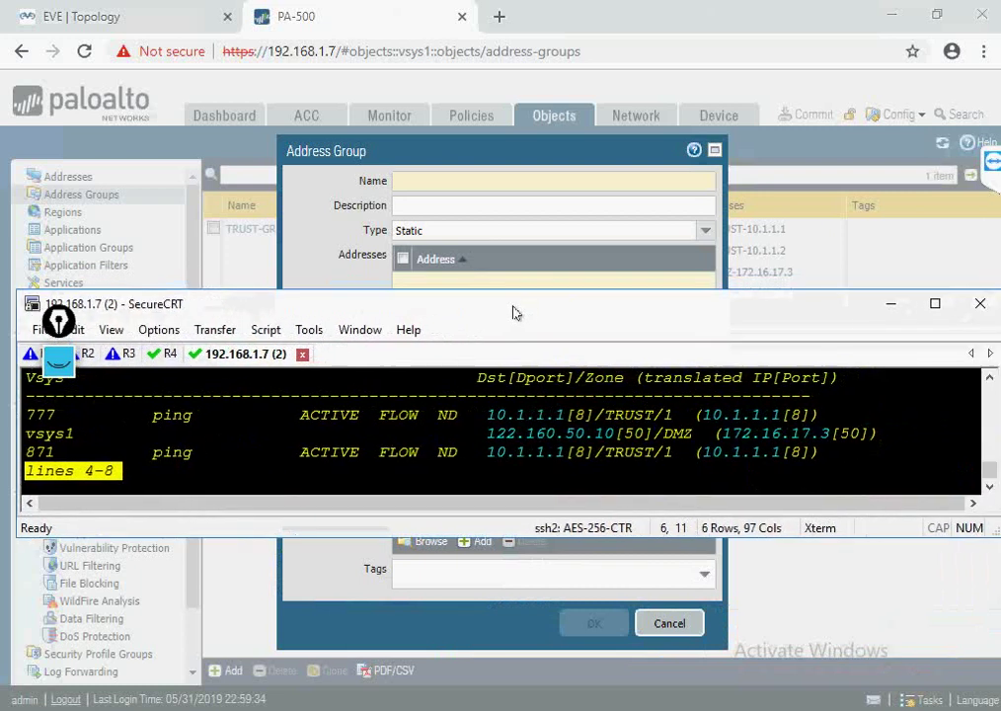
- Discard the blank address group form and minimize the browser and terminal windows to clear the desktop
{"action": "left_click", "coordinate": [887, 305]}
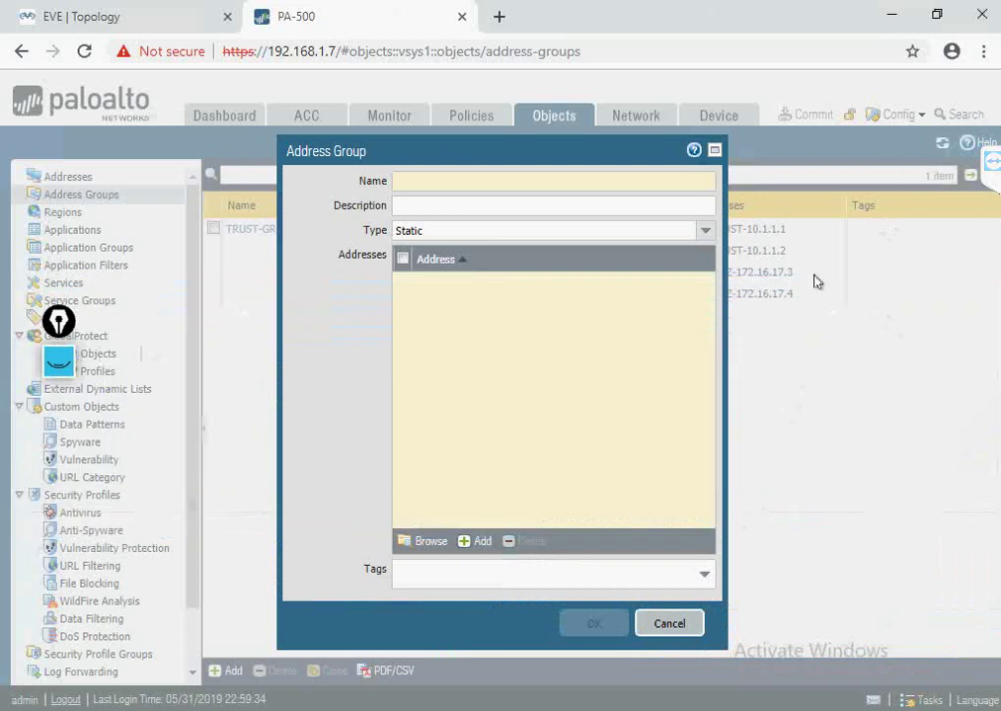
{"action": "left_click", "coordinate": [677, 622]}
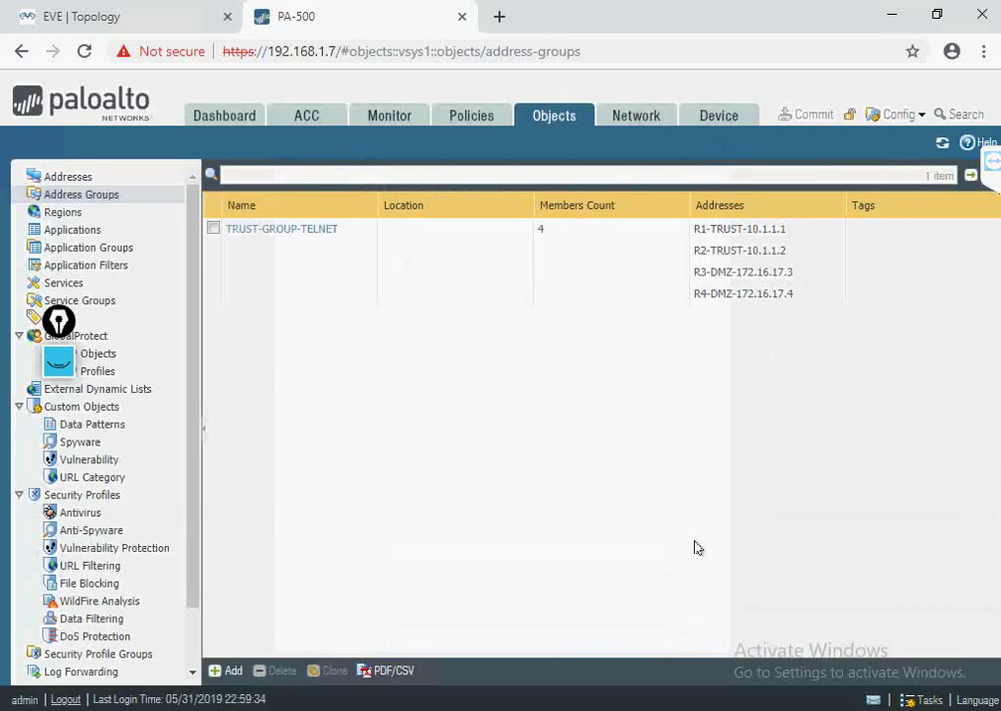
{"action": "left_click", "coordinate": [891, 14]}
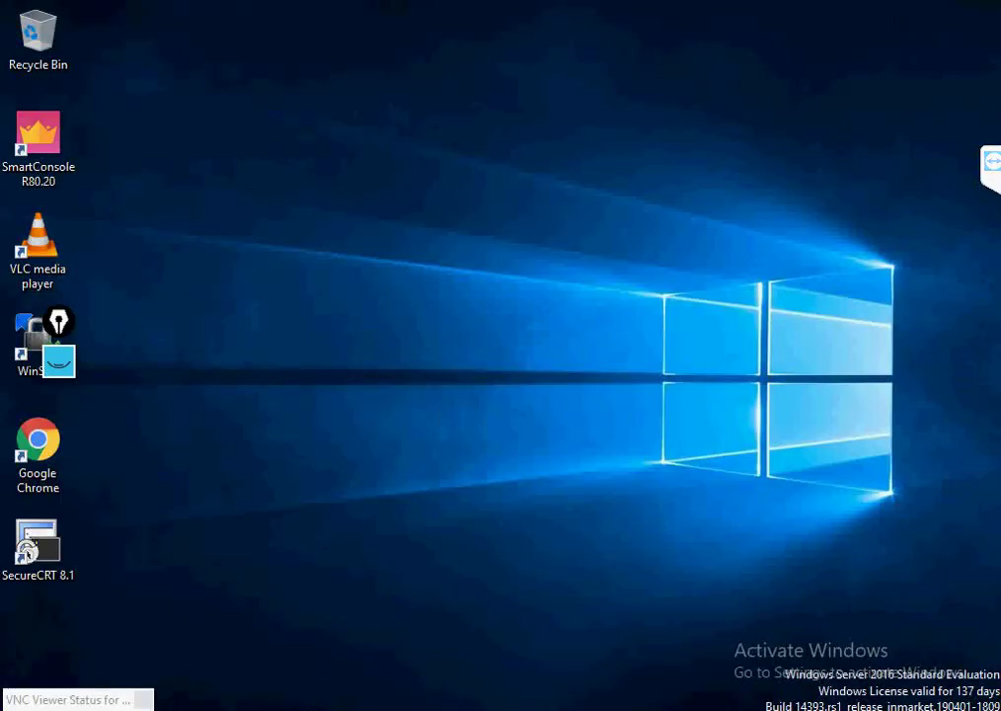
{"action": "double_click", "coordinate": [37, 543]}
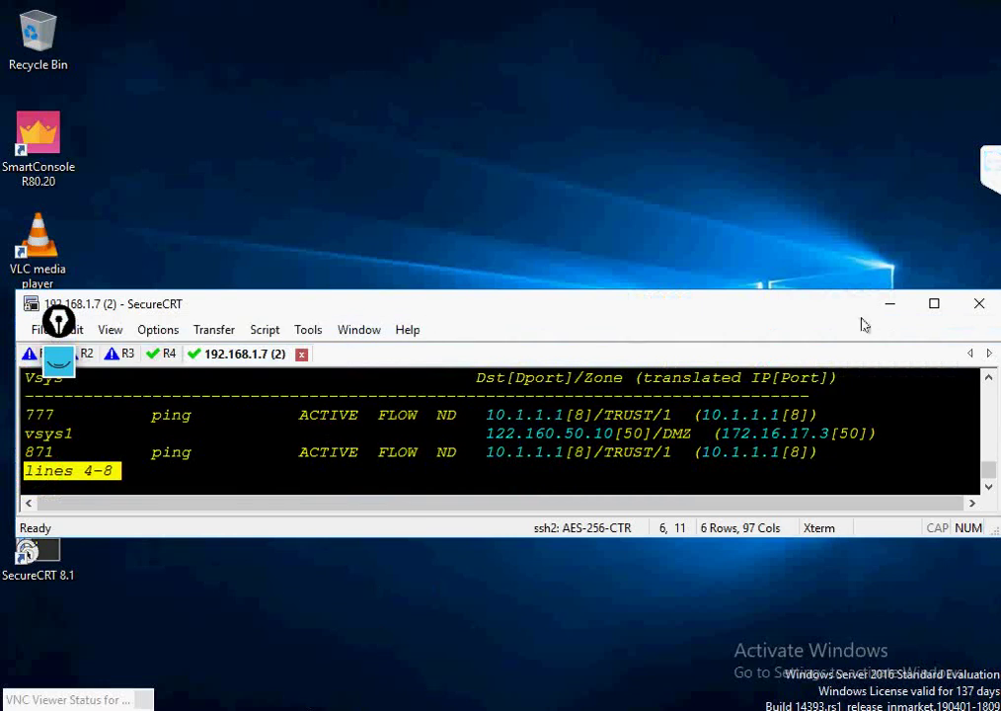
{"action": "left_click", "coordinate": [889, 303]}
- End the TeamViewer meeting, dismiss the sponsored session notice and close TeamViewer
{"action": "left_click", "coordinate": [990, 173]}
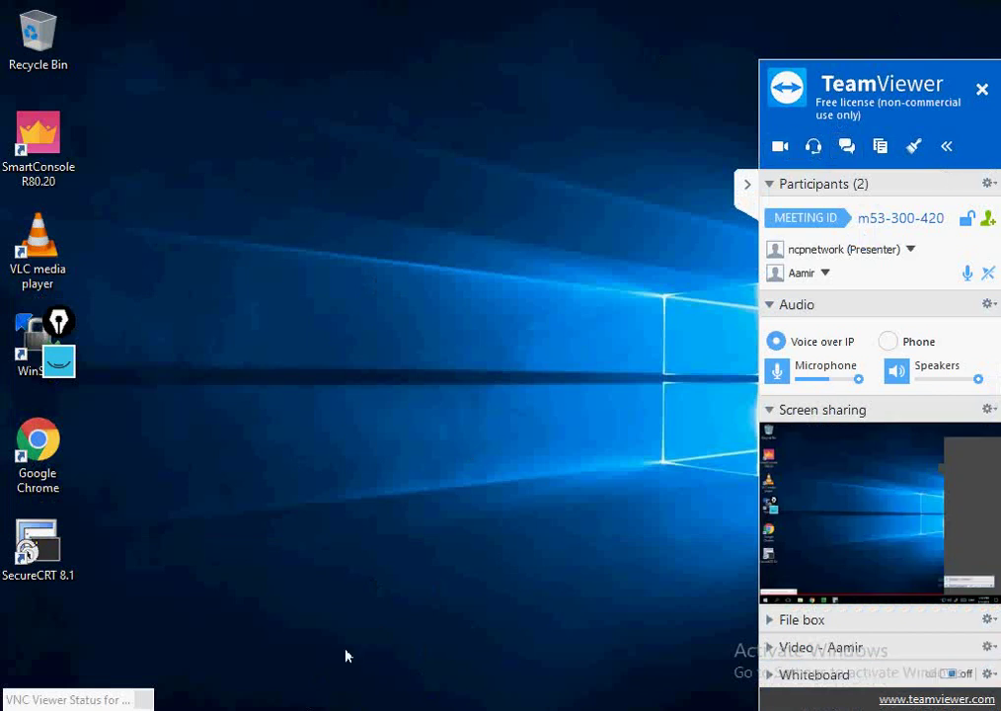
{"action": "left_click", "coordinate": [983, 90]}
{"action": "left_click", "coordinate": [590, 416]}
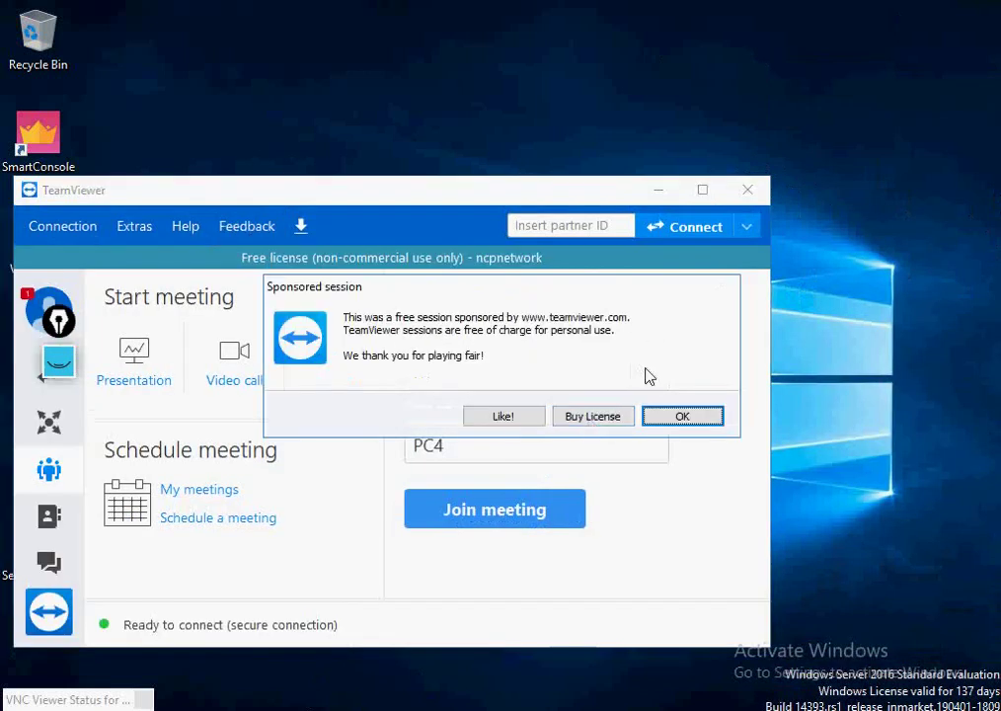
{"action": "left_click", "coordinate": [681, 419]}
{"action": "left_click", "coordinate": [747, 189]}
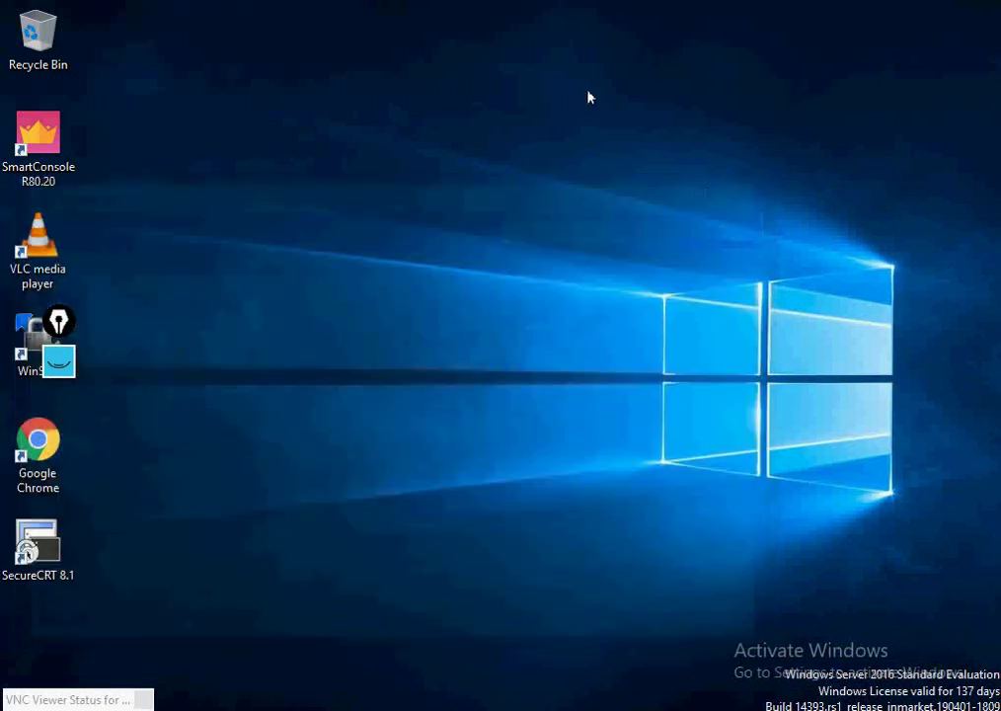
{"action": "mouse_move", "coordinate": [566, 7]}
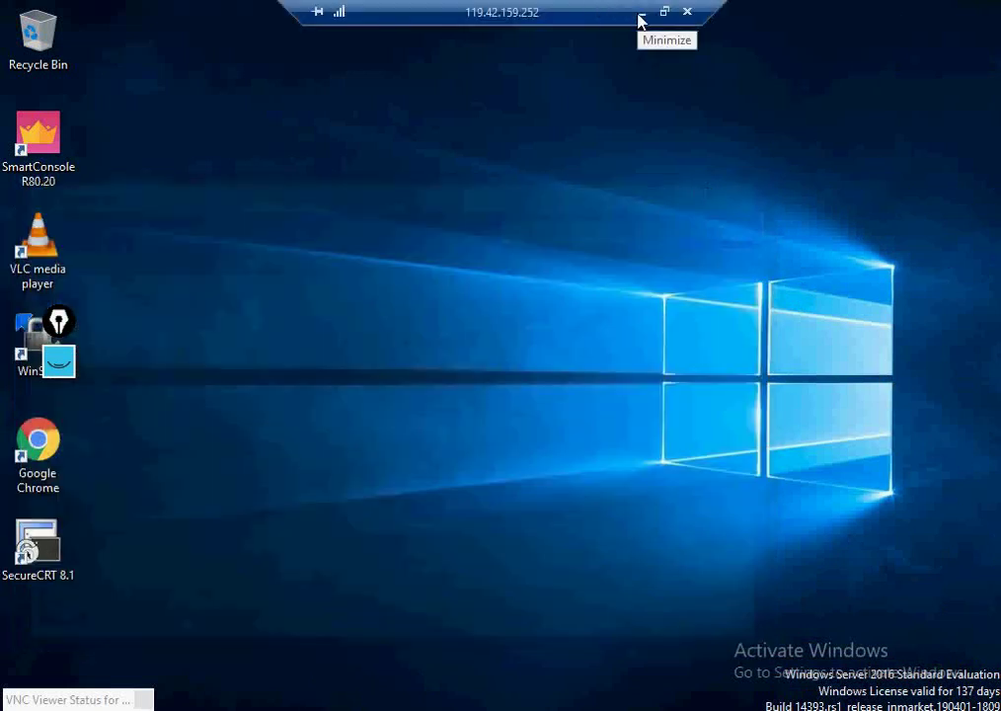